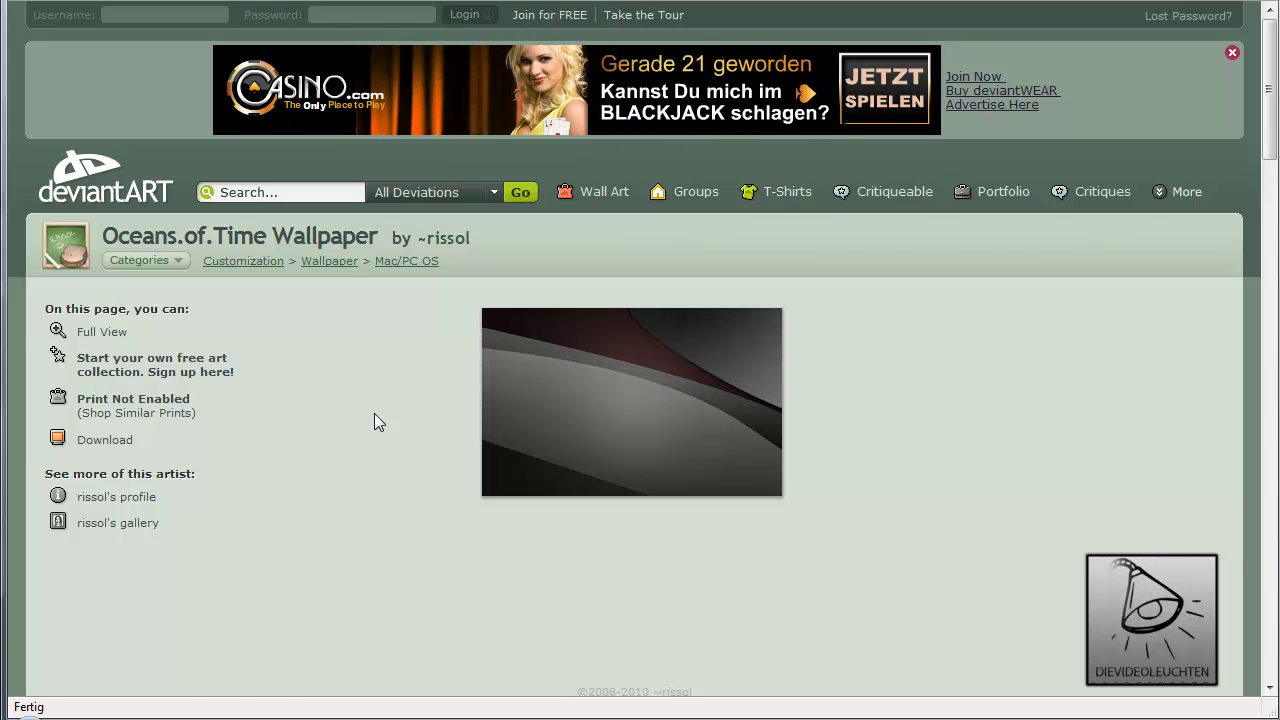
Open the Oceans.of.Time wallpaper at full view and scroll through its layered gray waves.
left_click(543, 397)
scroll(720, 410, "down", 3)
scroll(650, 425, "down", 1)
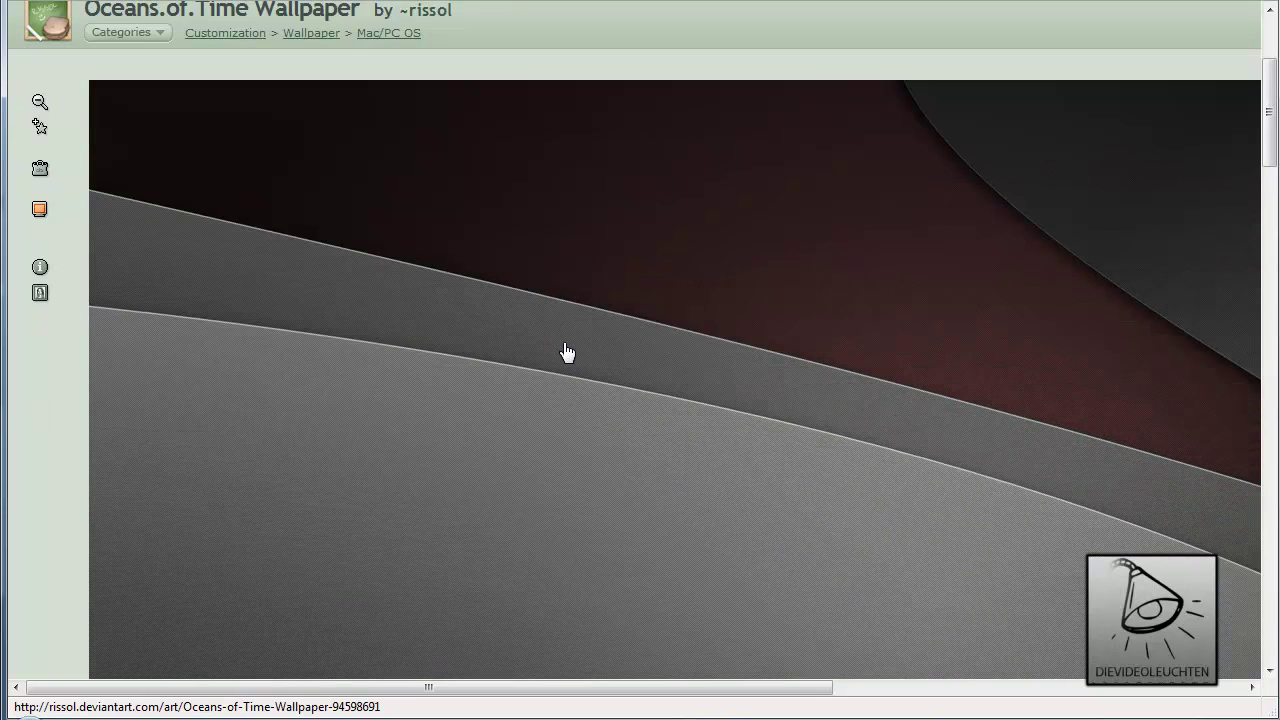
scroll(757, 422, "down", 2)
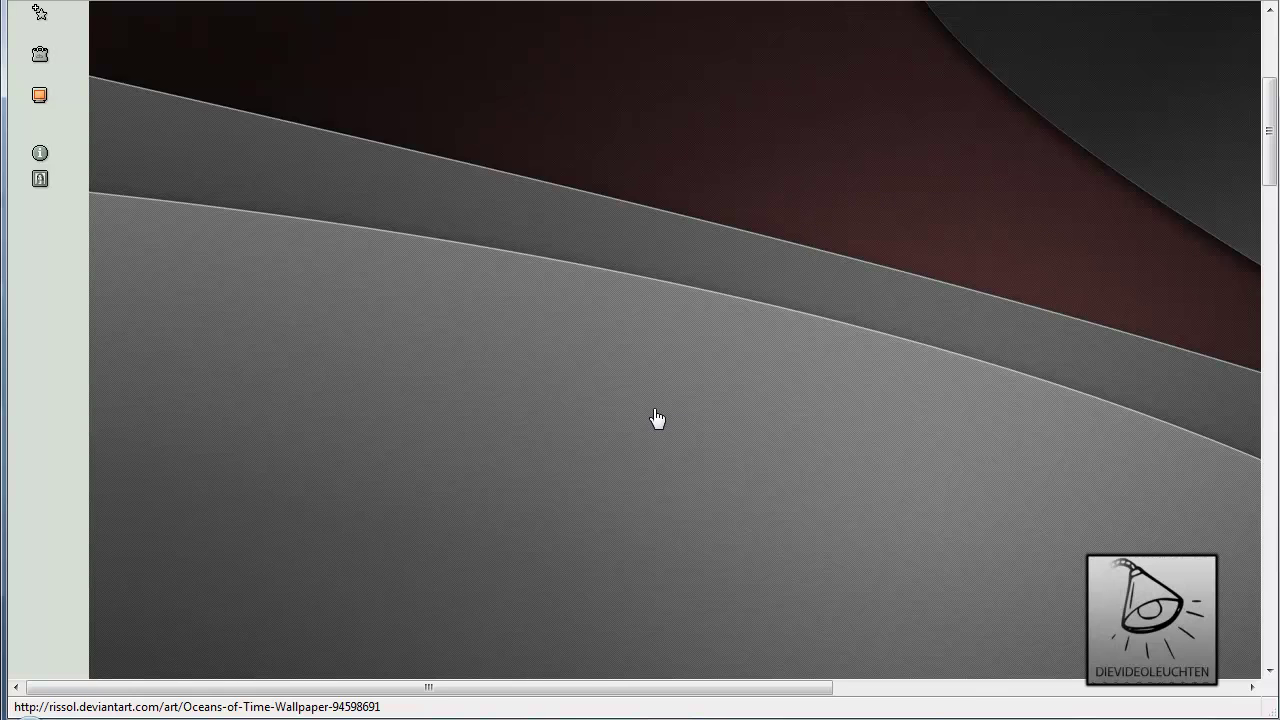
scroll(655, 423, "up", 2)
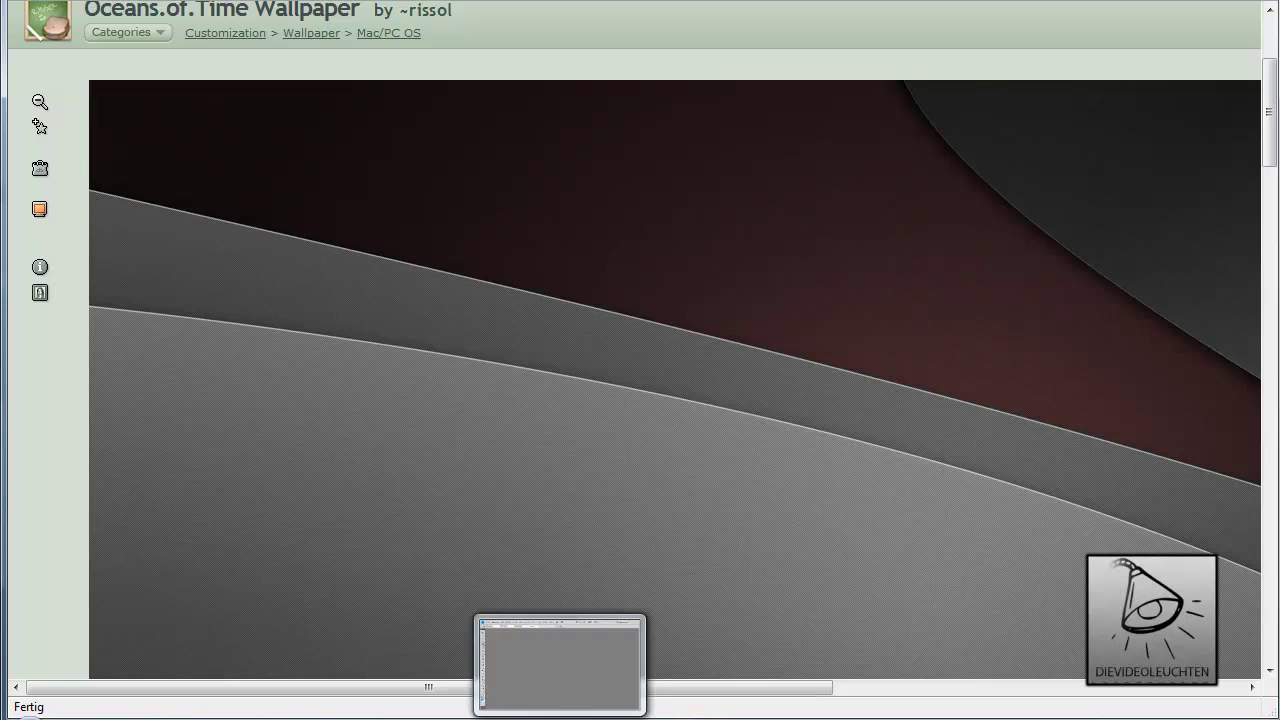
Create a new blank 1280×720 pixel document from Datei > Neu.
left_click(560, 665)
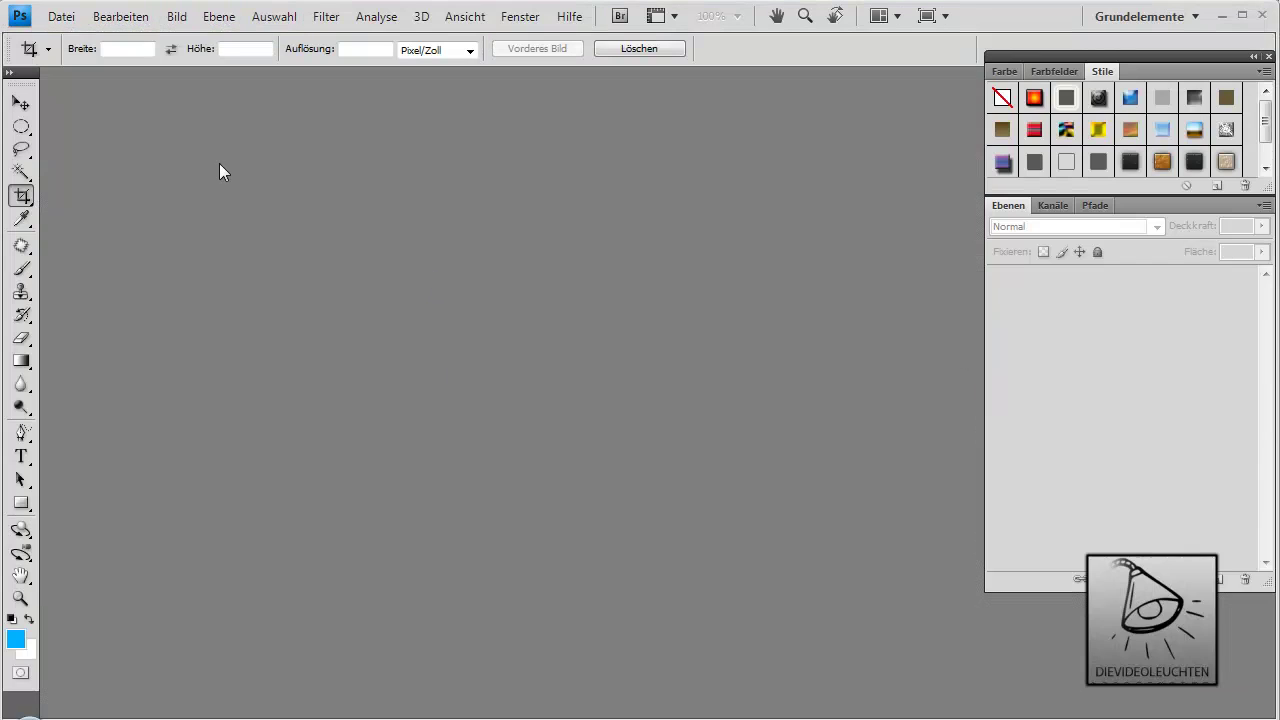
left_click(62, 17)
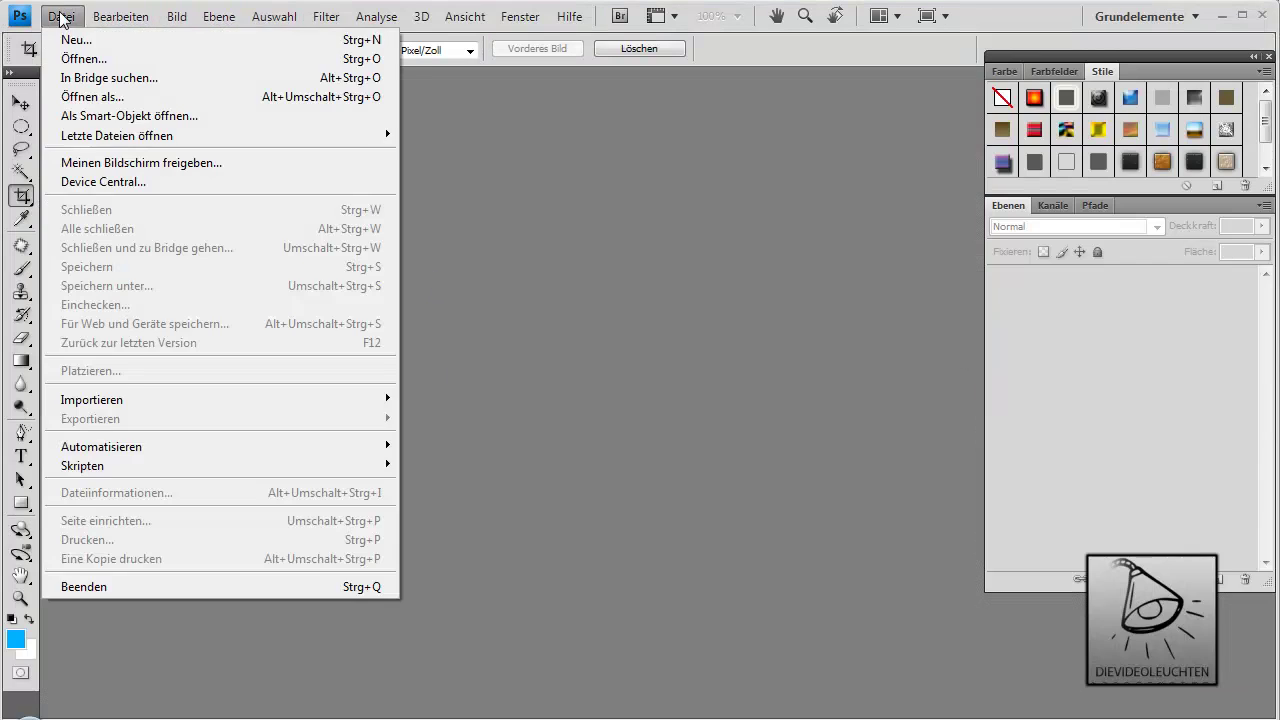
left_click(85, 40)
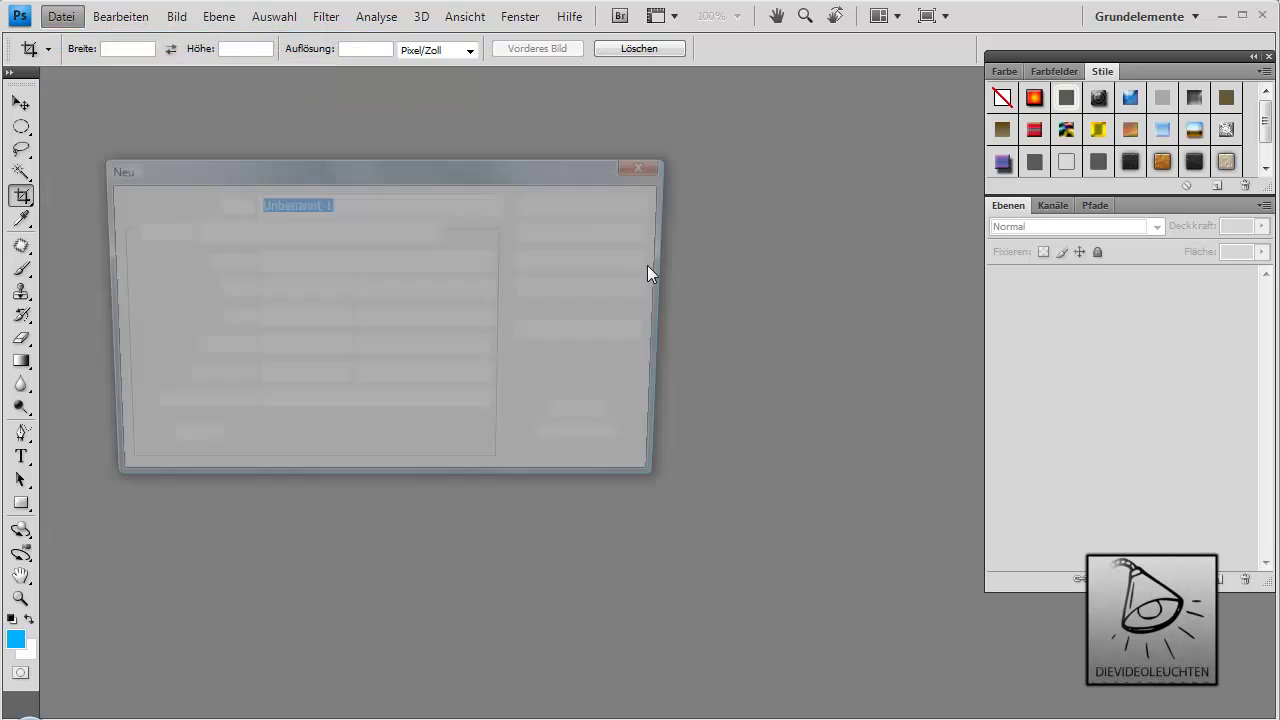
left_click(297, 290)
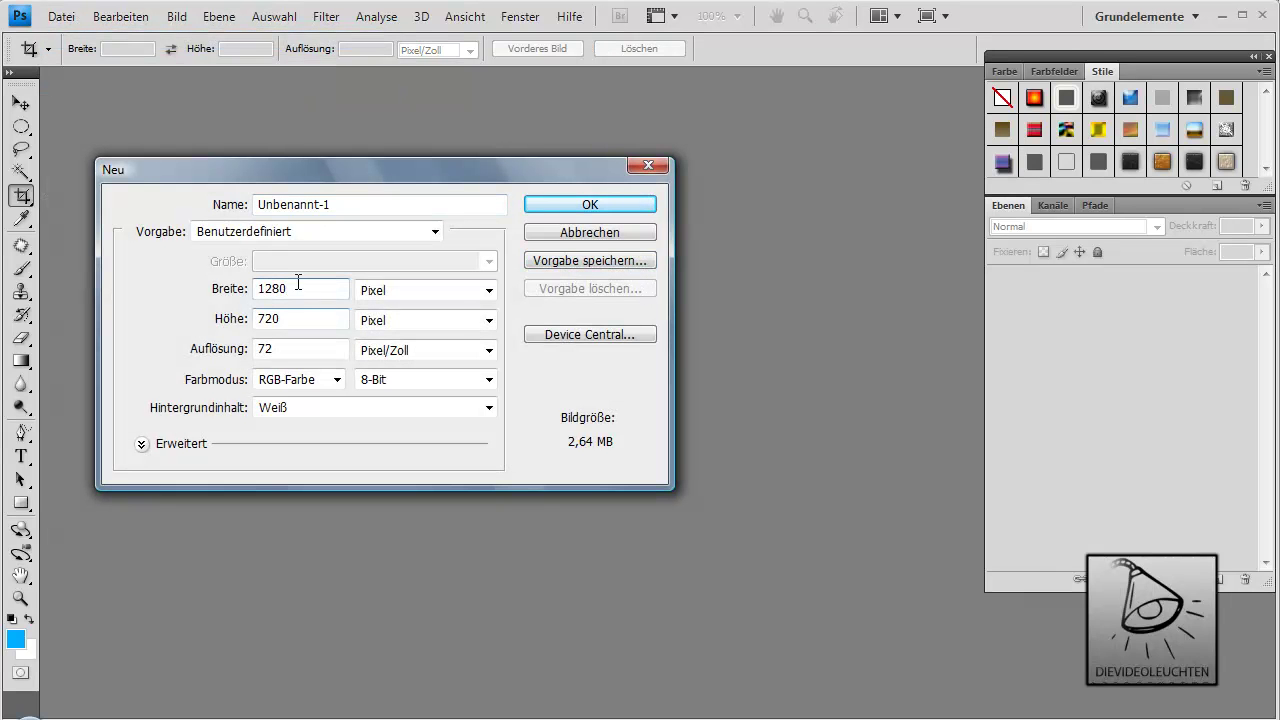
left_click(559, 205)
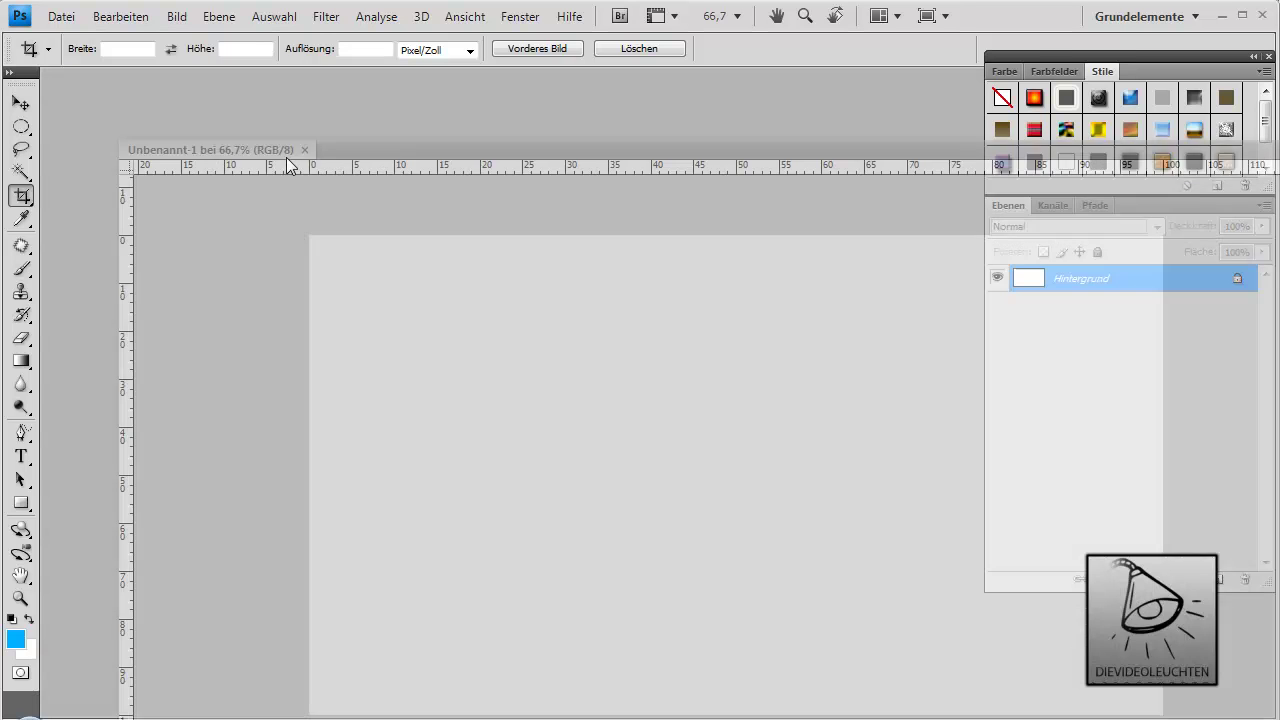
Float the document in its own window and begin unlocking the background layer.
left_click_drag(196, 86, 244, 142)
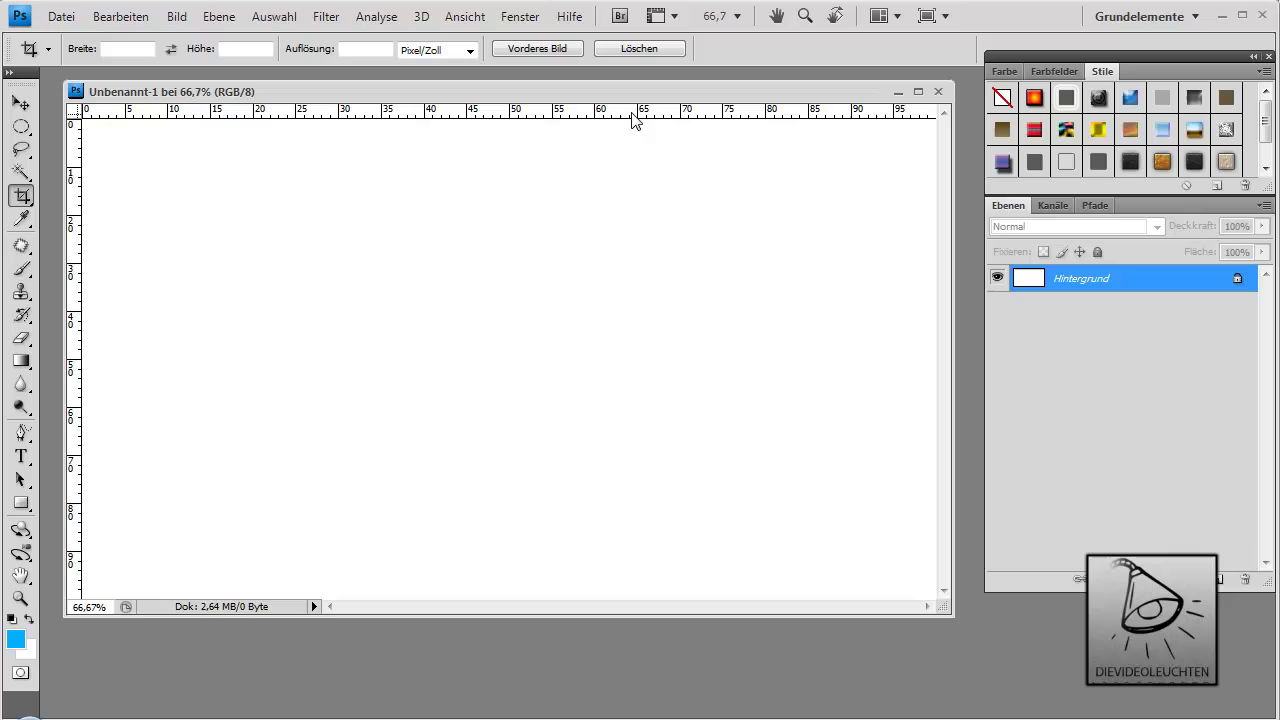
mouse_move(631, 97)
left_mouse_down()
mouse_move(643, 125)
mouse_move(628, 104)
left_mouse_up()
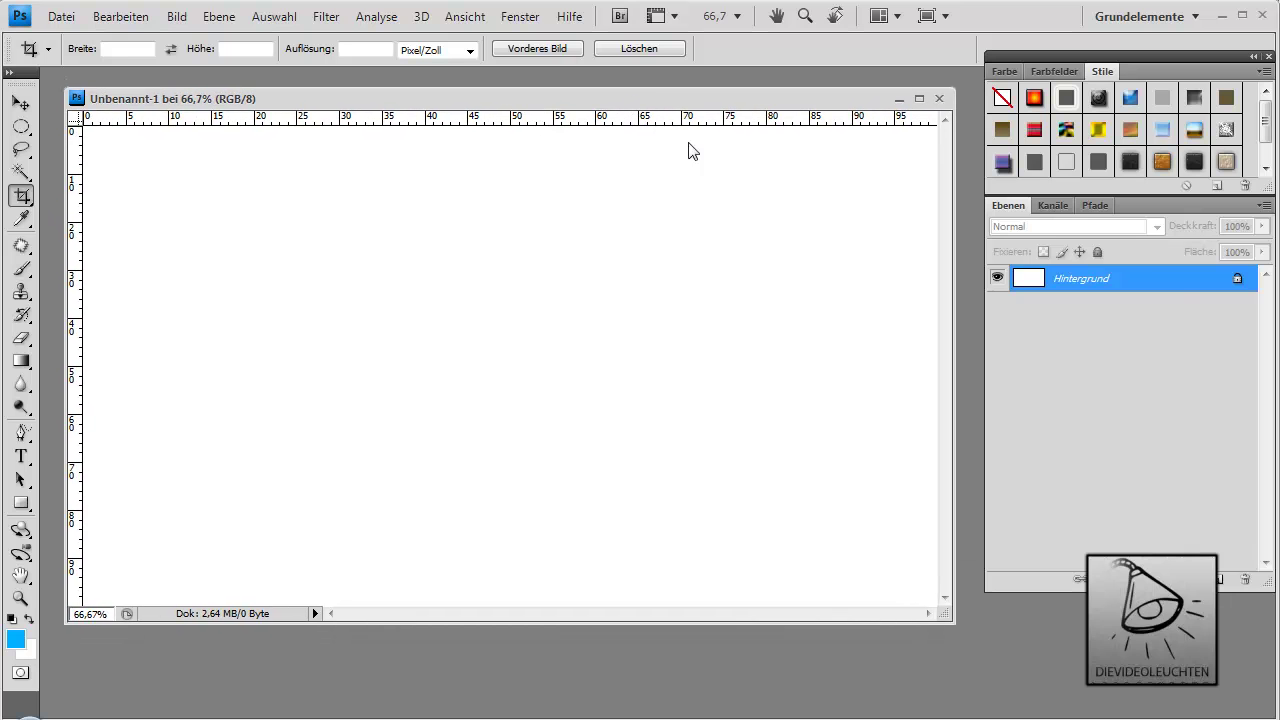
double_click(1187, 286)
Convert the background into Ebene 0, add a new Ebene 1, and choose the Pen tool.
key("Return")
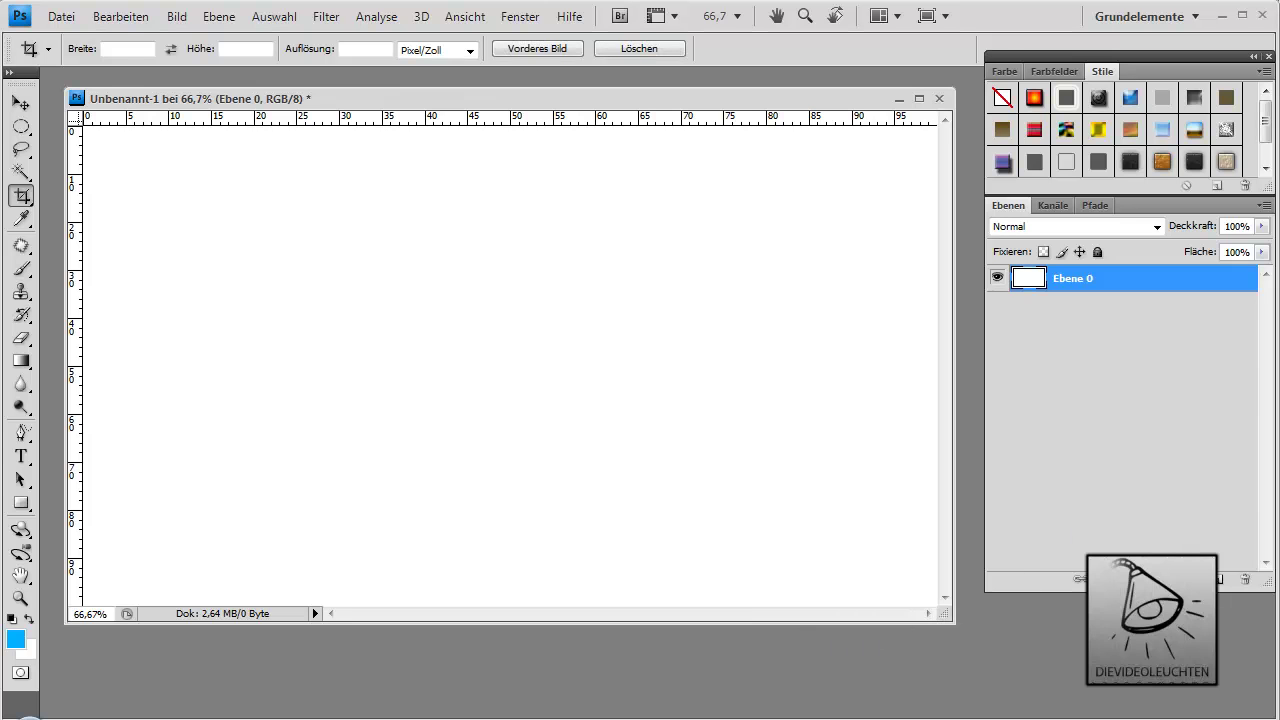
left_click(1219, 580)
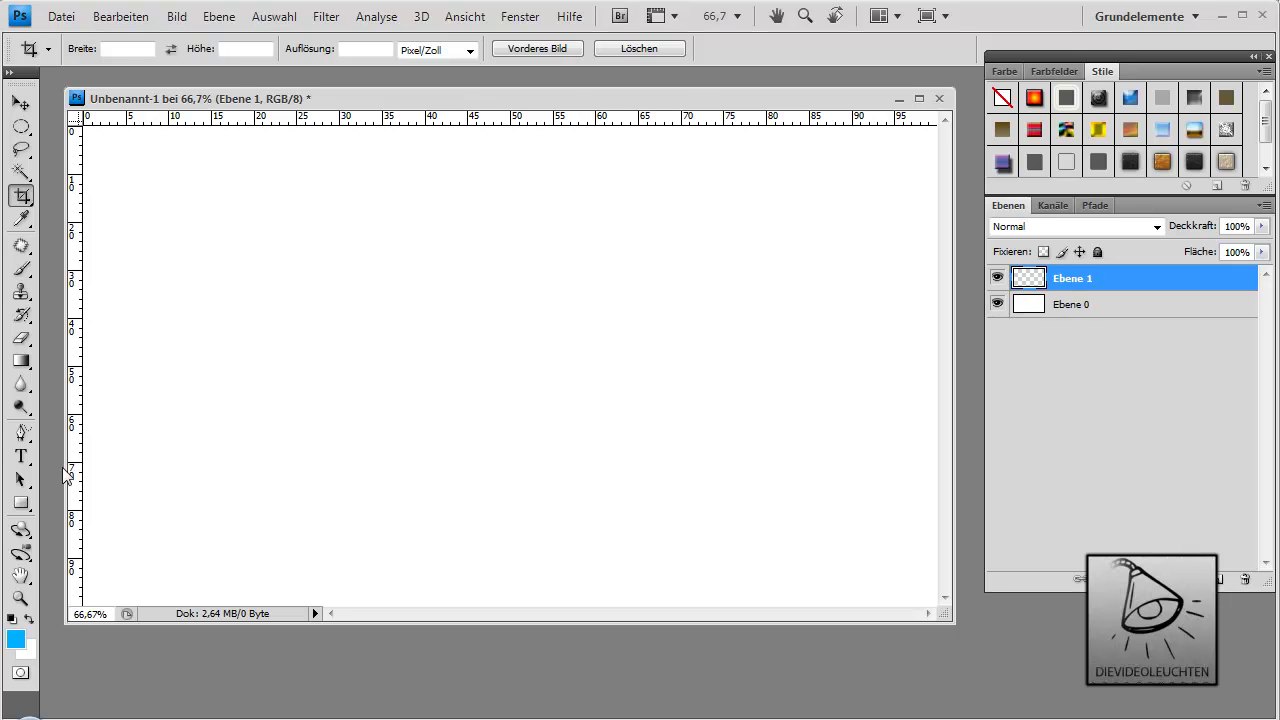
left_click(22, 435)
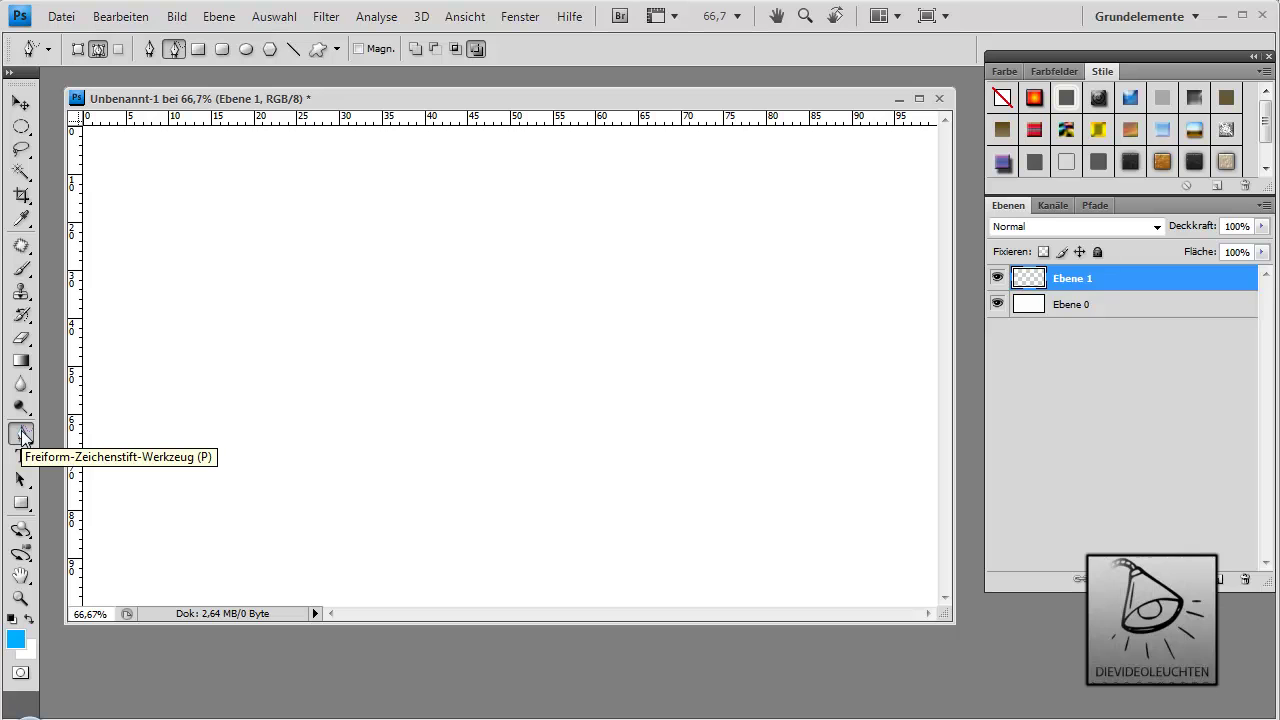
right_click(22, 435)
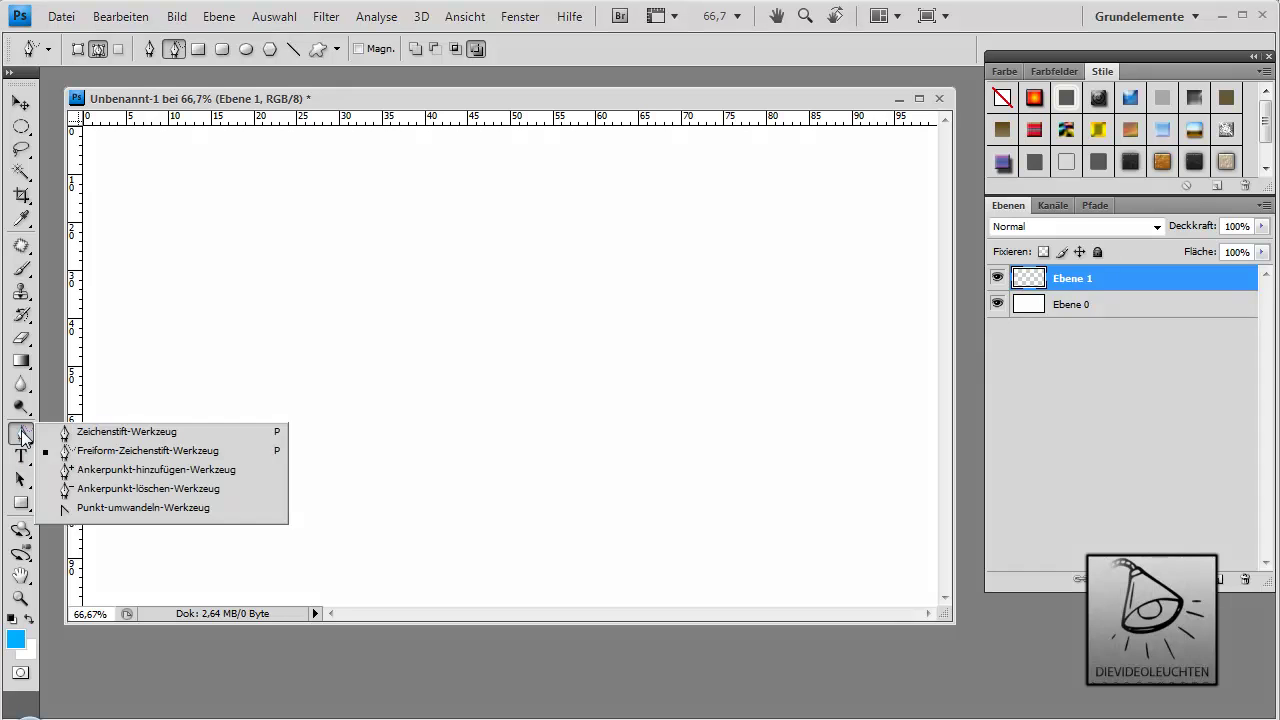
left_click(107, 434)
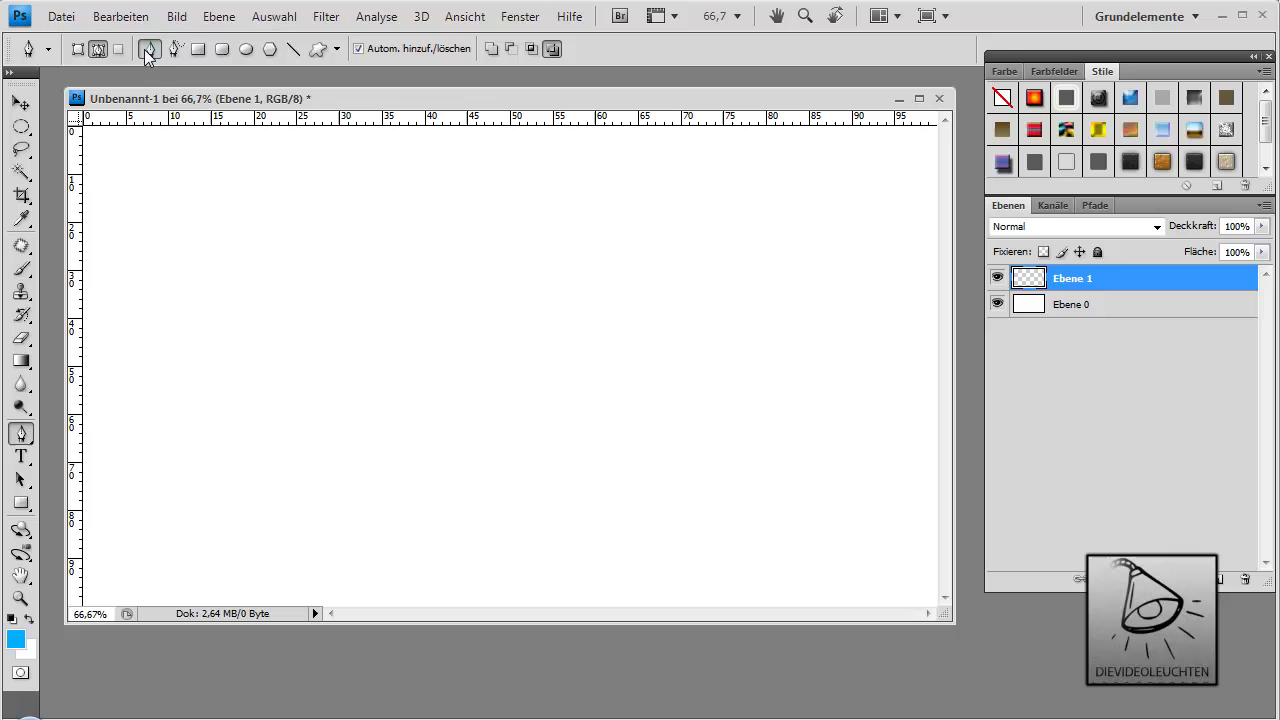
Draw and undo a test shape-layer triangle, leaving the Pen in plain Paths mode.
left_click(78, 50)
left_click(298, 240)
left_click(514, 443)
left_click(280, 471)
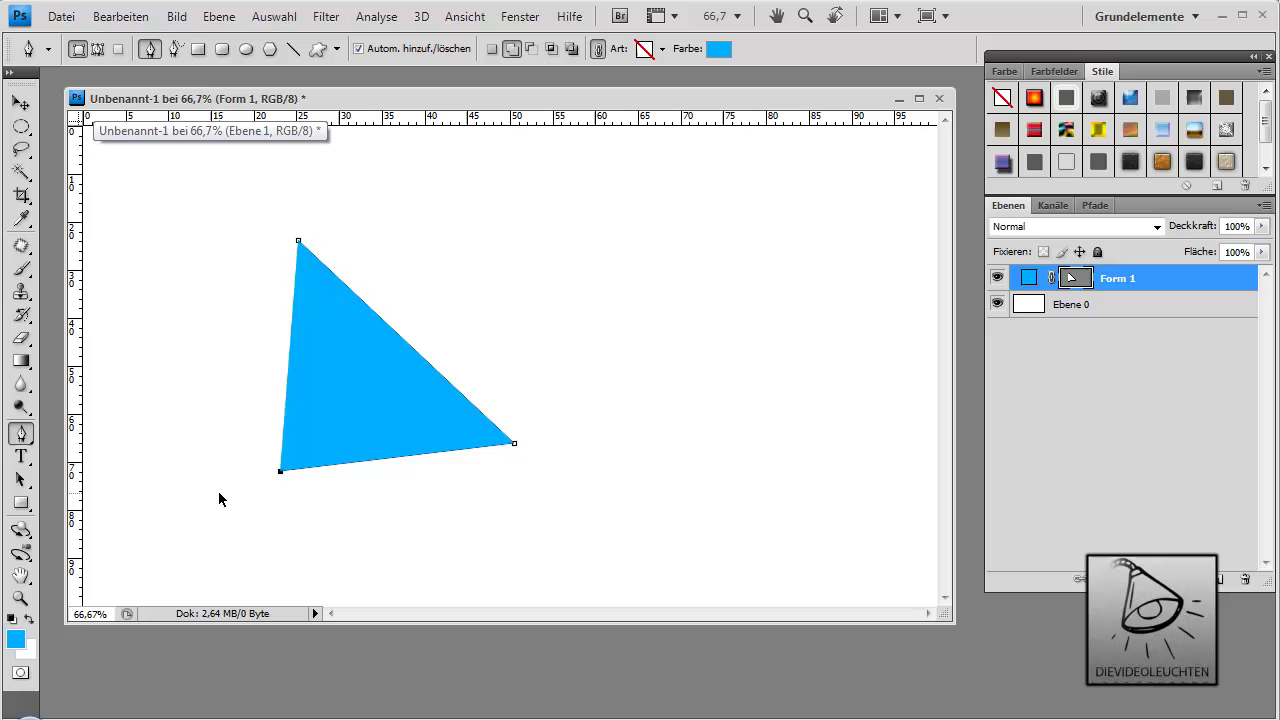
key("ctrl+alt+z")
key("ctrl+alt+z")
key("ctrl+alt+z")
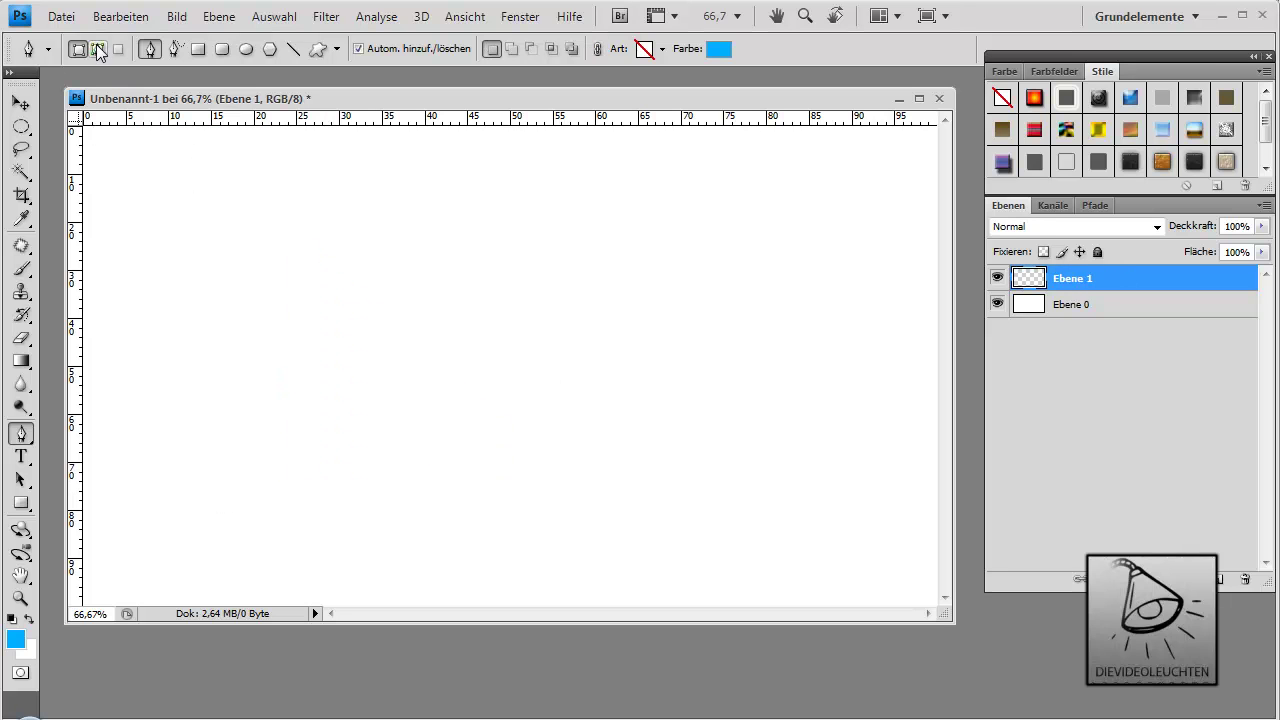
left_click(98, 50)
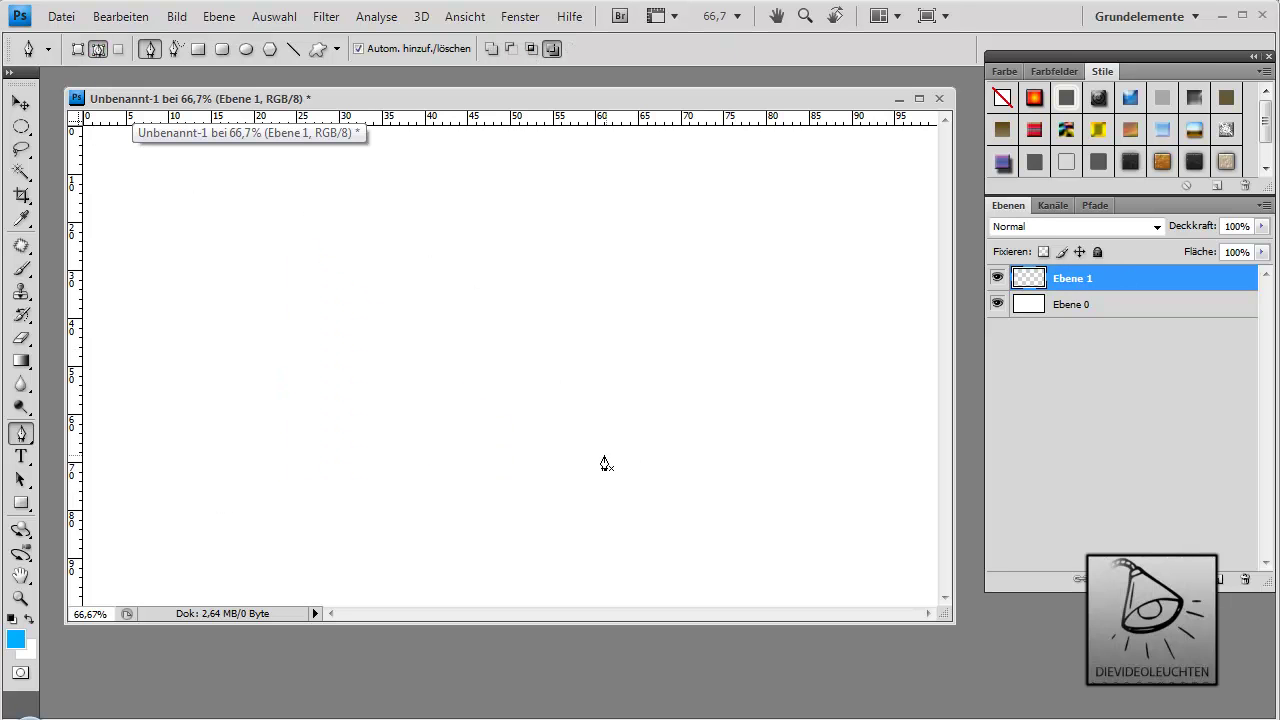
Draw a closed five-point path from the lower-right corner through the centre, left edge and bottom.
scroll(500, 407, "down", 1)
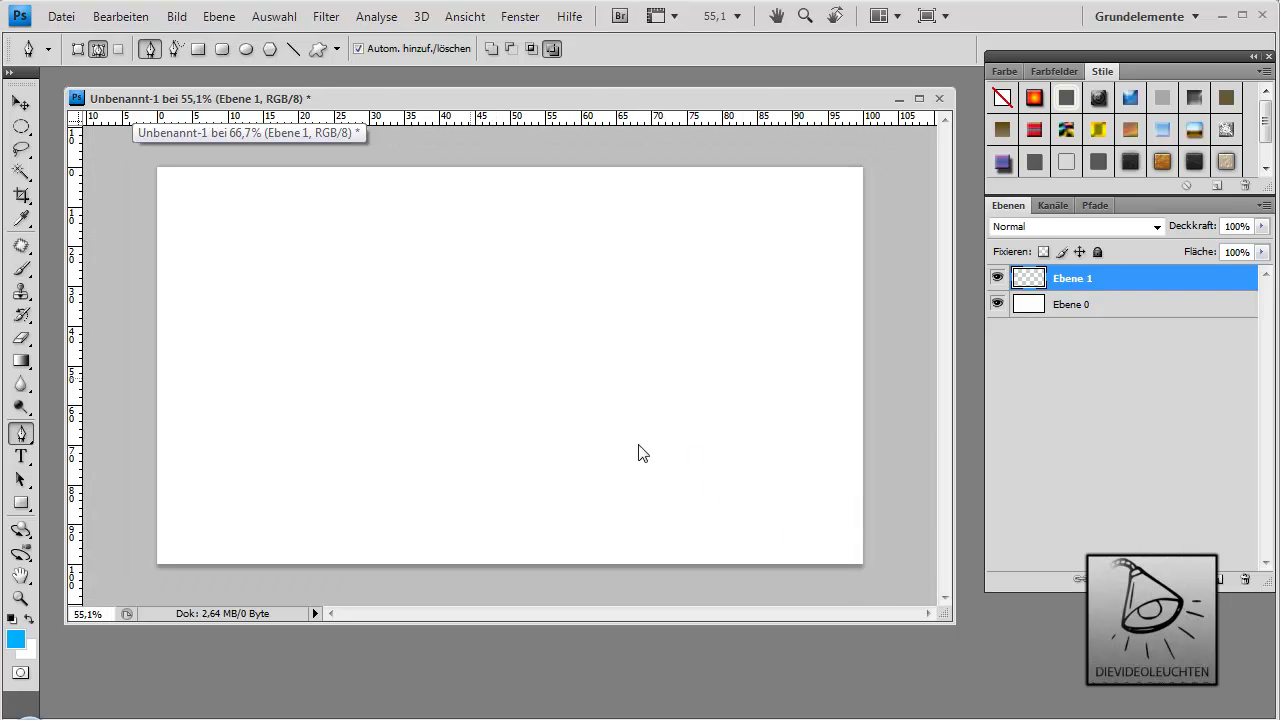
left_click(299, 450)
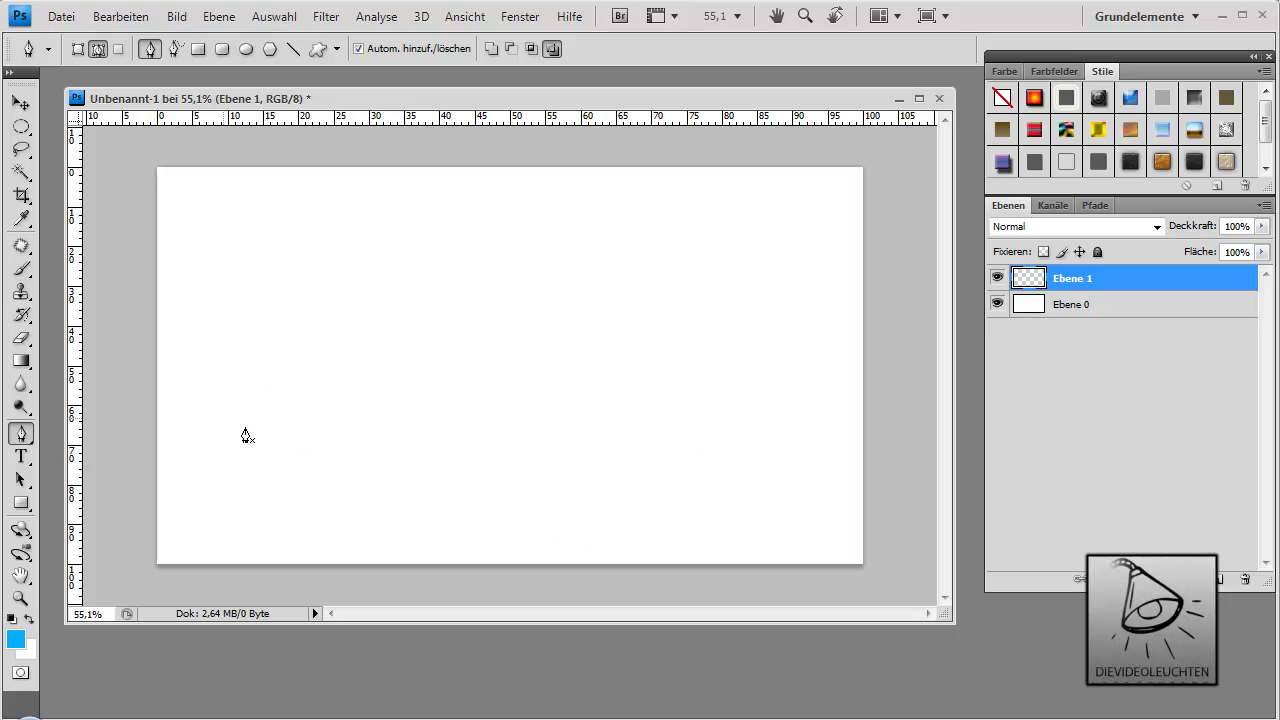
key("ctrl+z")
left_click(883, 568)
left_click(473, 374)
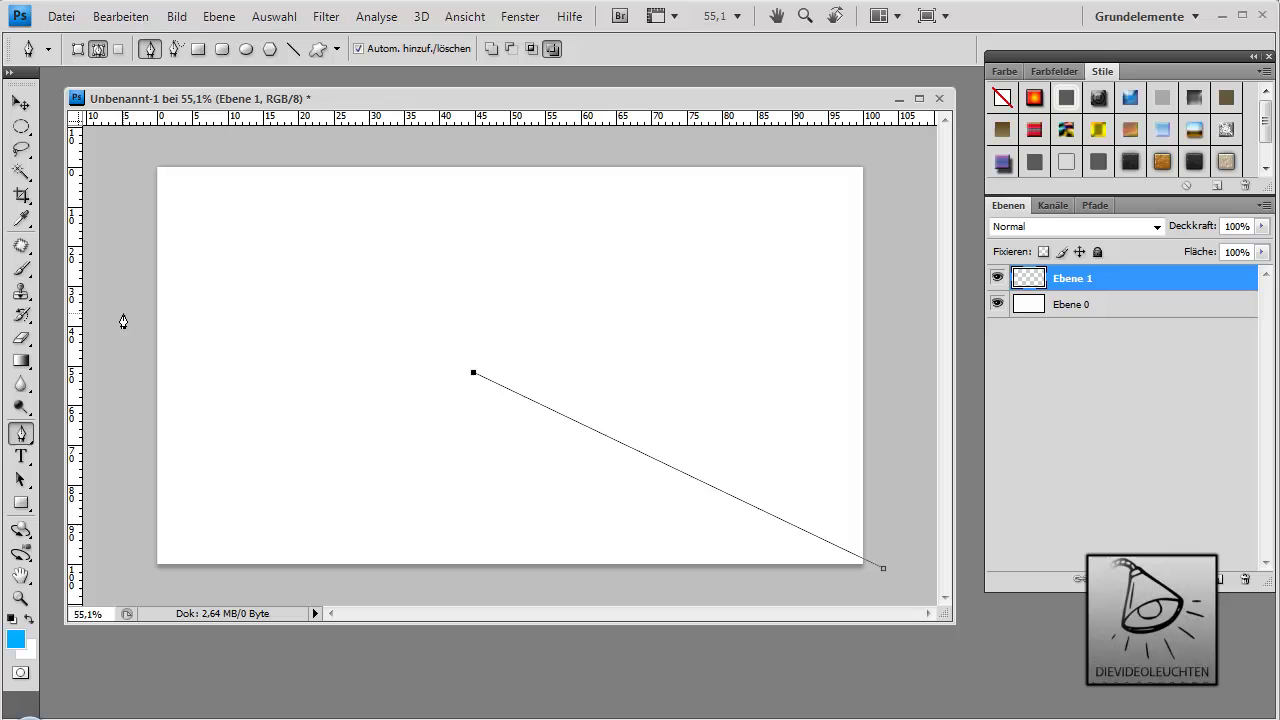
left_click(123, 337)
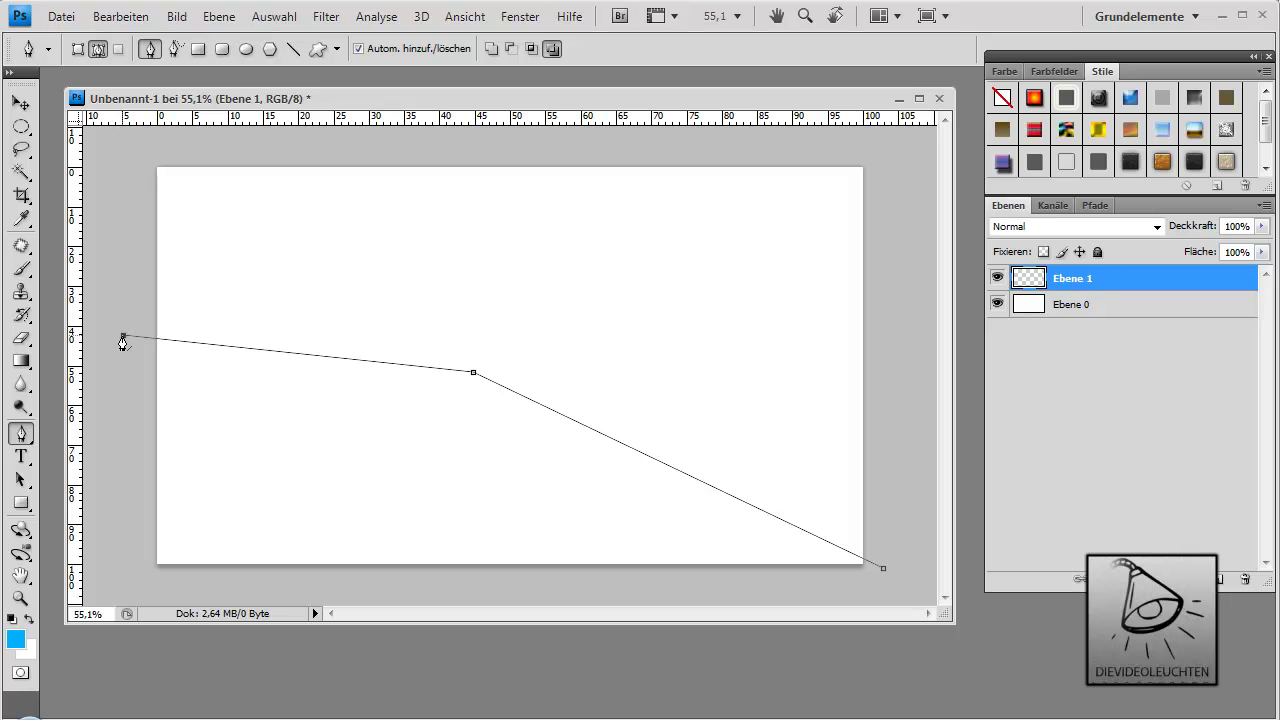
left_click(125, 586)
left_click(840, 590)
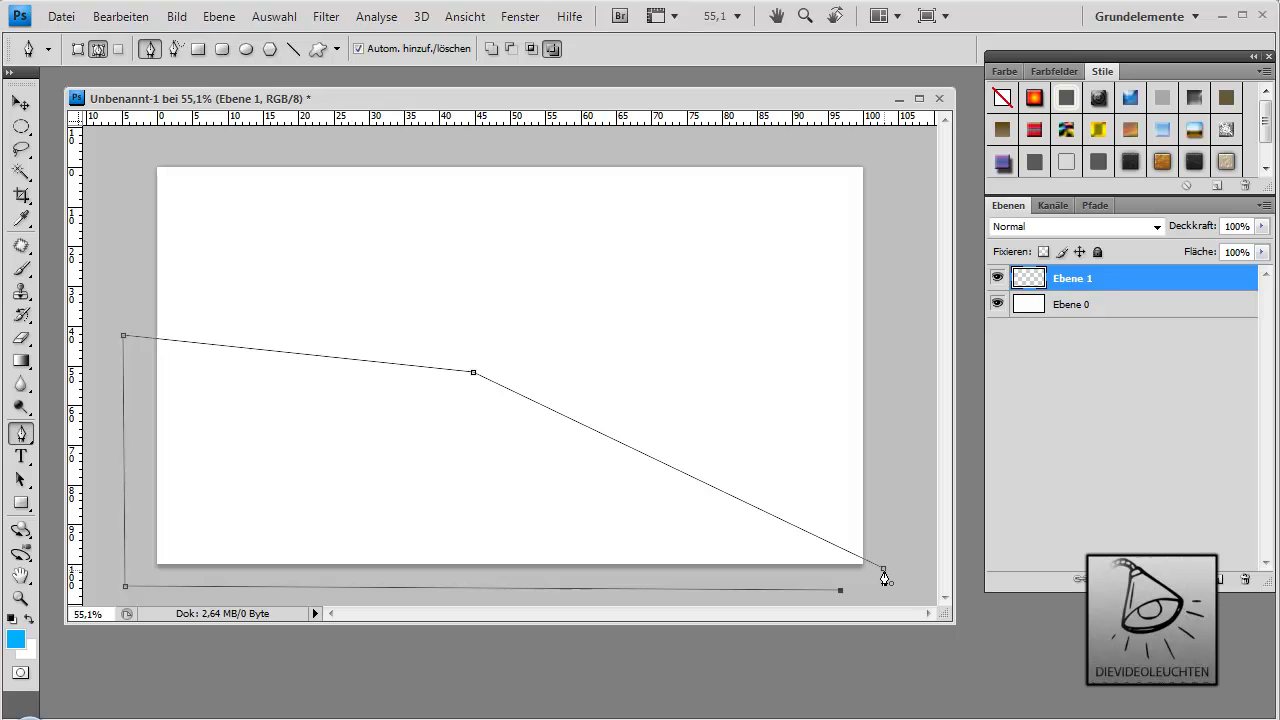
left_click(883, 570)
With the Convert Point tool, curve the centre anchor and lower-right anchor into a smooth wave.
right_click(22, 436)
left_click(90, 511)
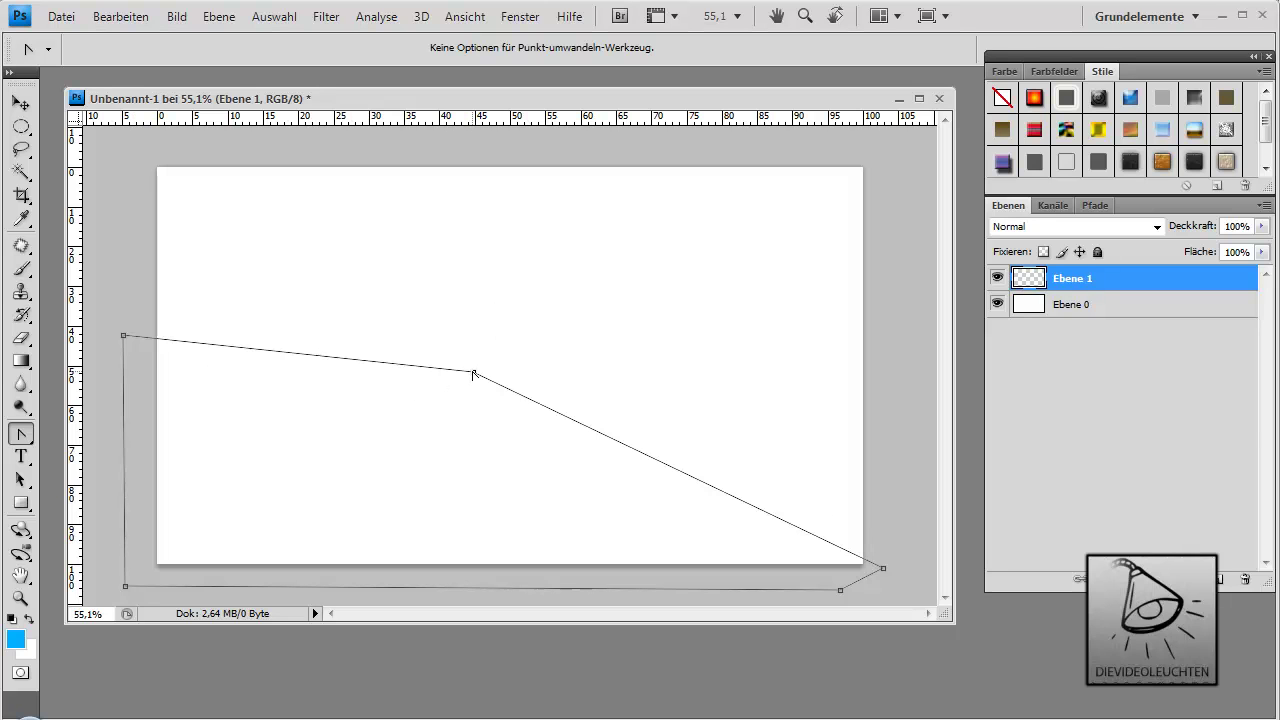
mouse_move(473, 373)
left_mouse_down()
mouse_move(500, 324)
mouse_move(297, 234)
mouse_move(337, 305)
mouse_move(346, 286)
mouse_move(388, 272)
left_mouse_up()
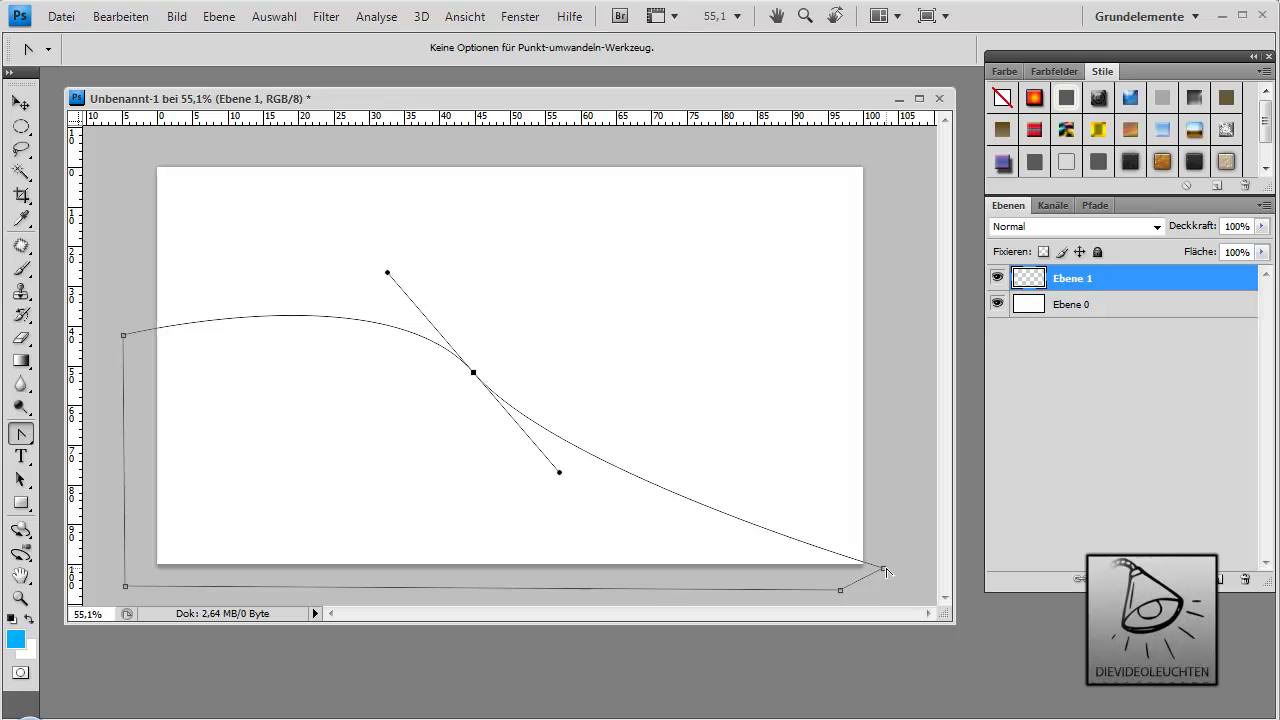
left_click_drag(884, 571, 935, 536)
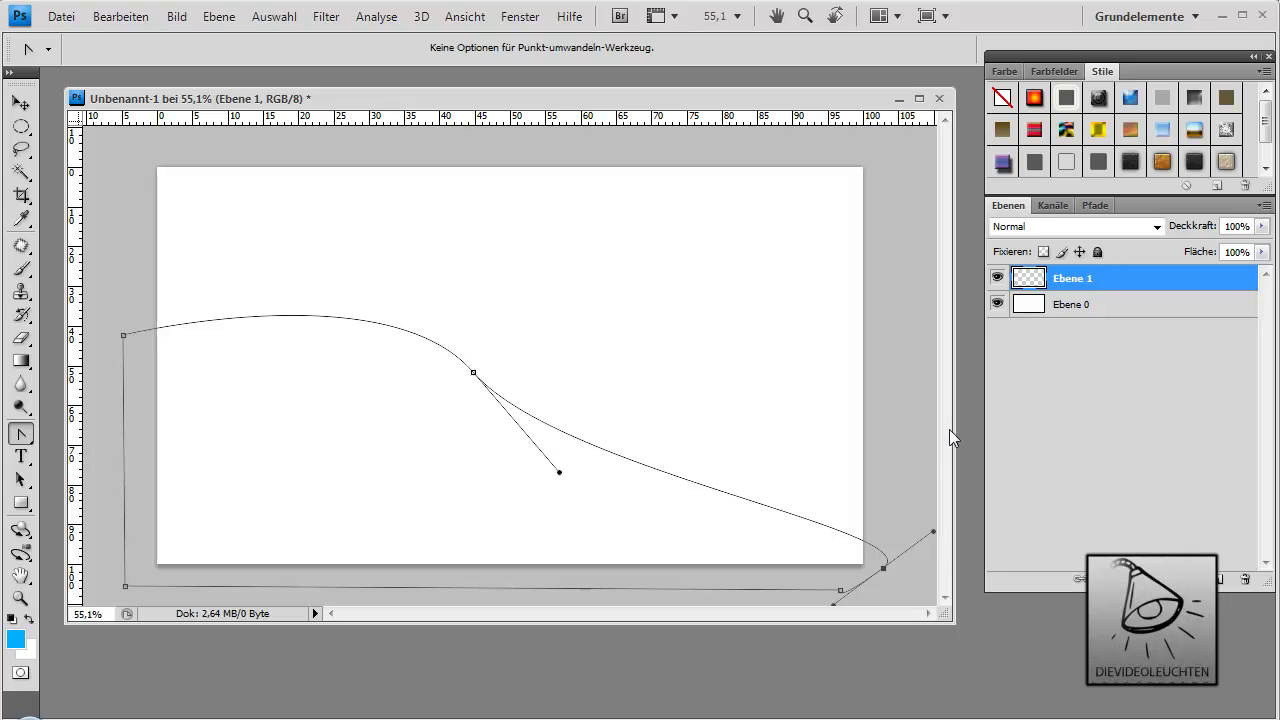
Fill the wave path via Pfadfläche füllen using a custom dark grey colour, then hide the path.
right_click(521, 425)
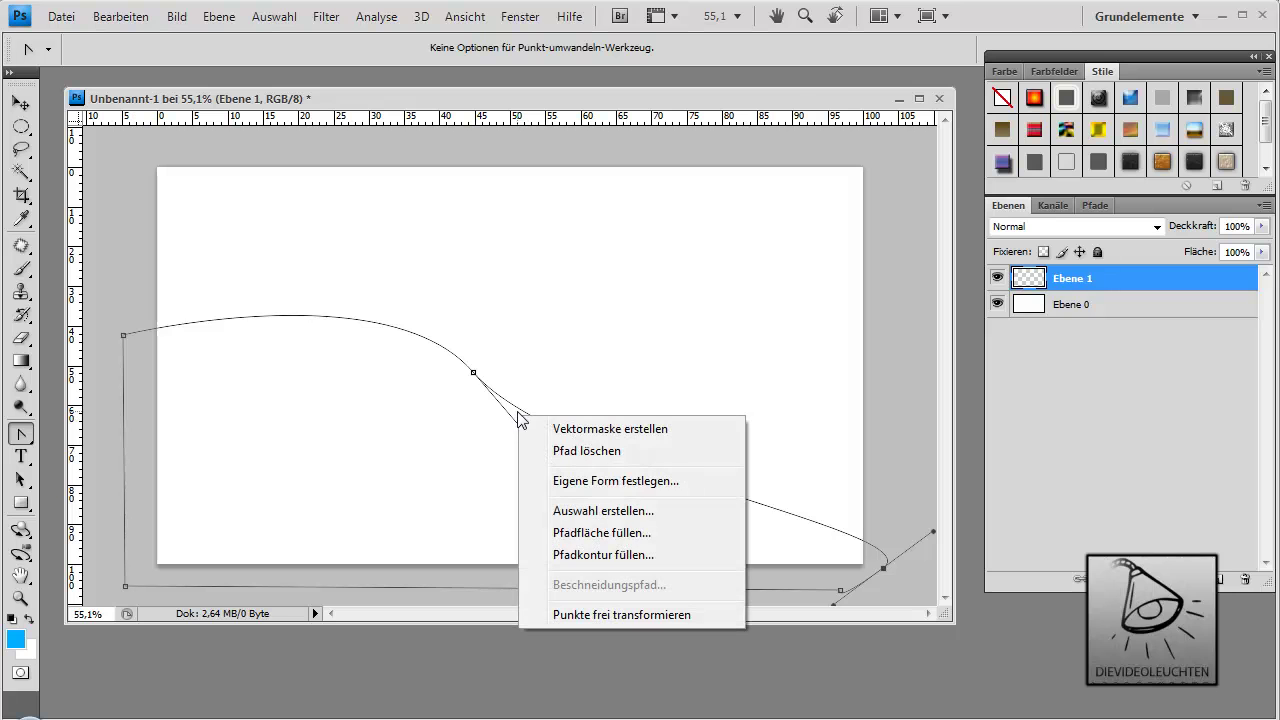
left_click(569, 533)
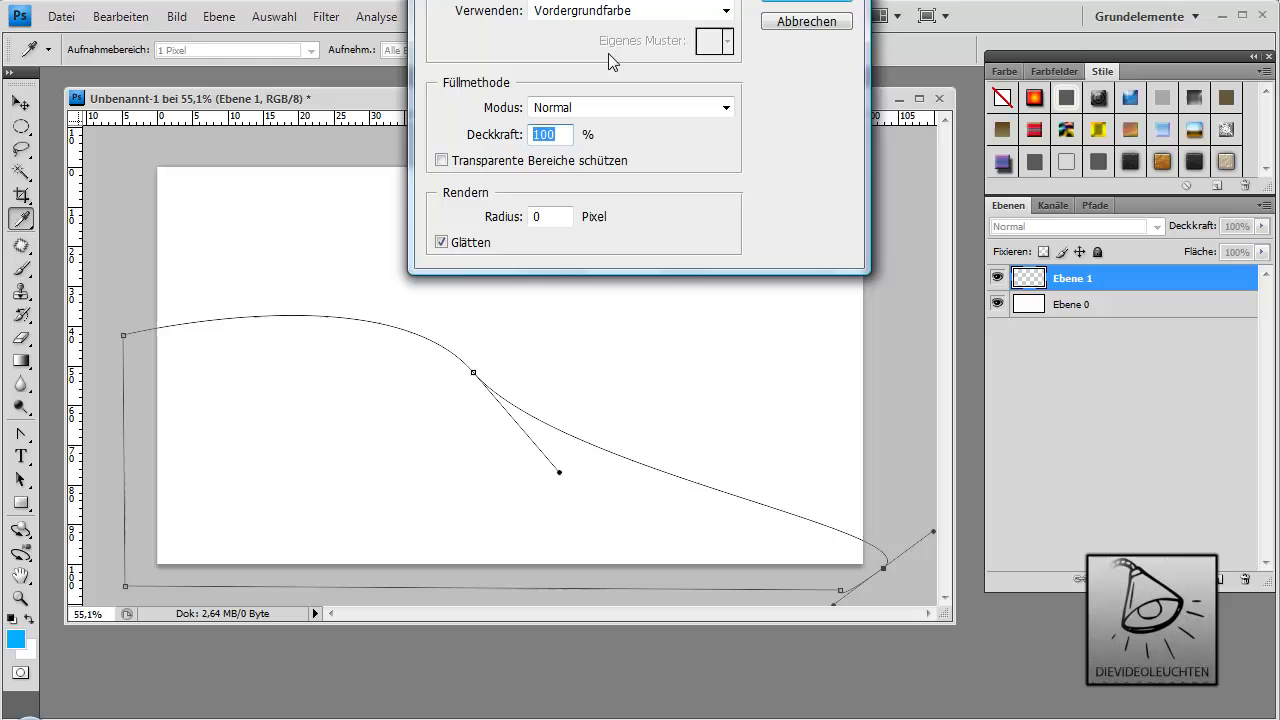
left_click(615, 10)
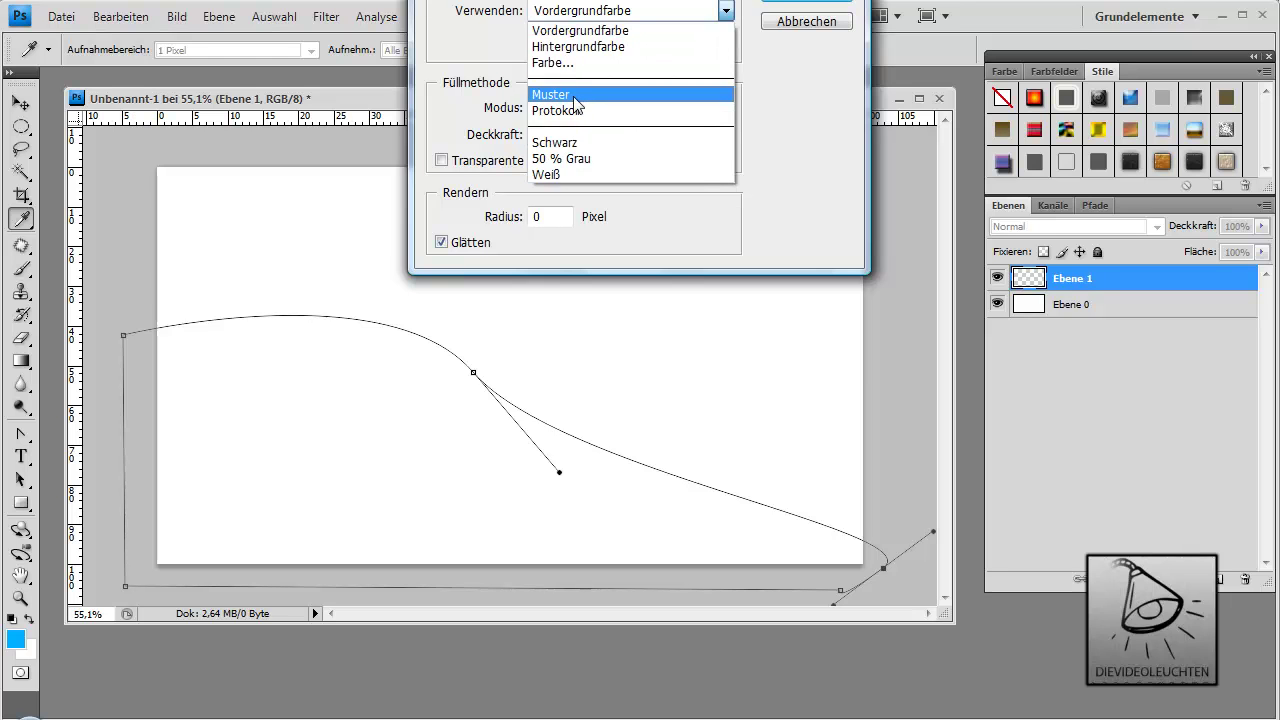
left_click(580, 30)
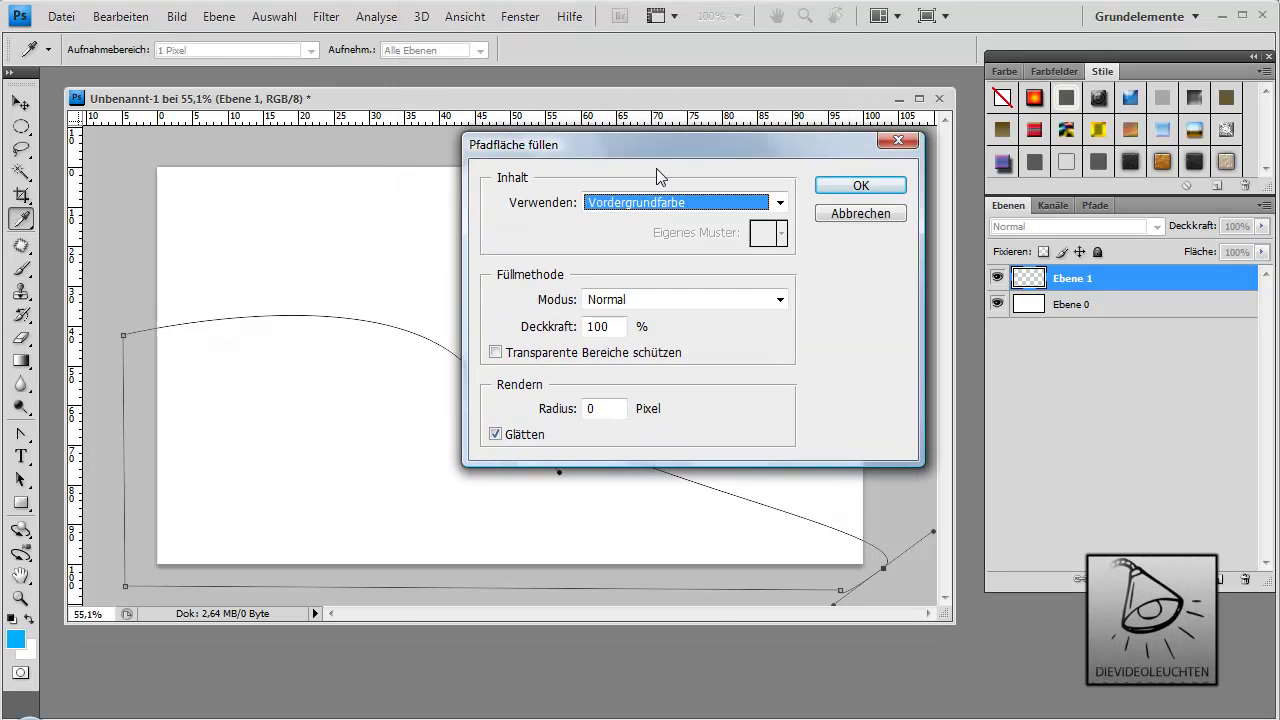
left_click(655, 202)
left_click(627, 256)
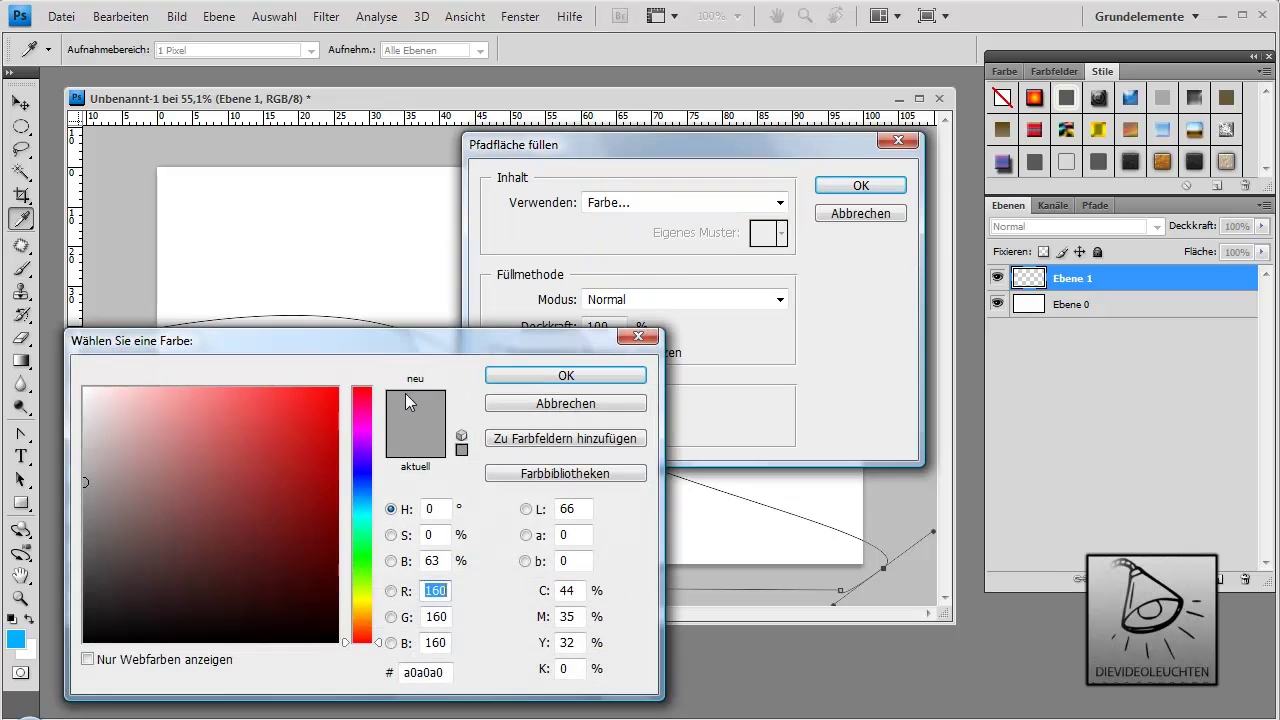
left_click(88, 550)
key("Return")
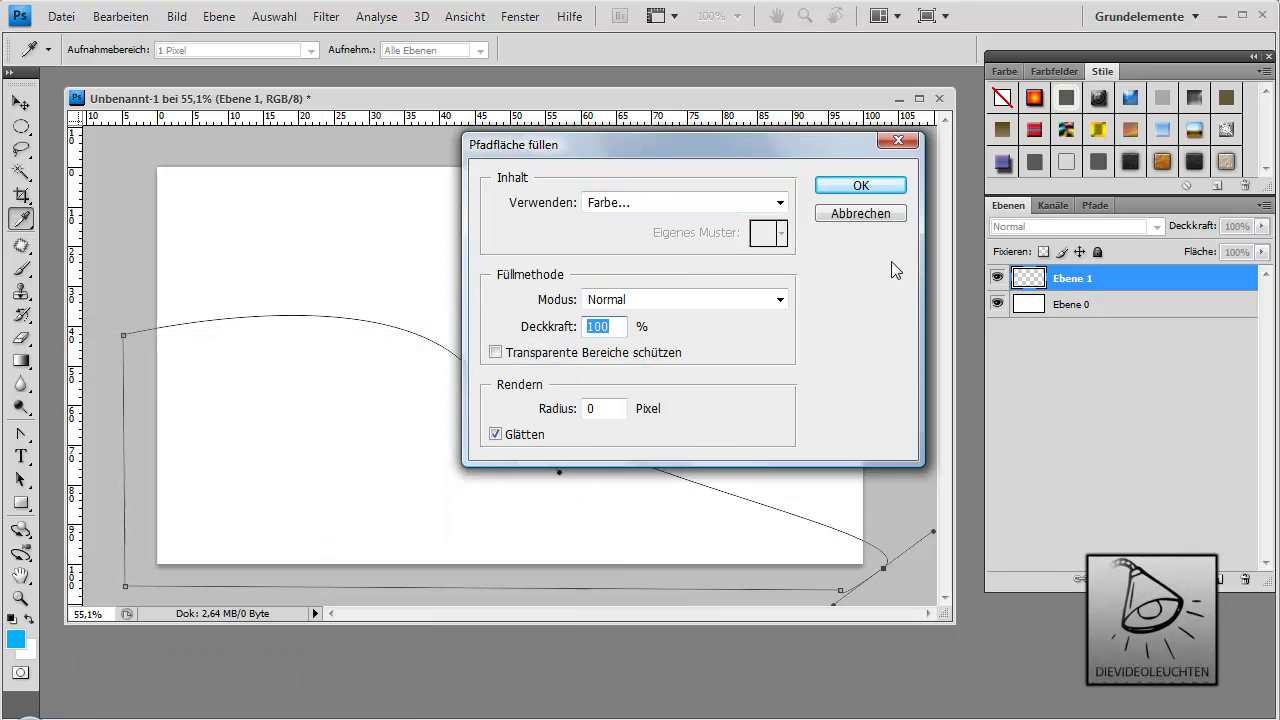
key("Return")
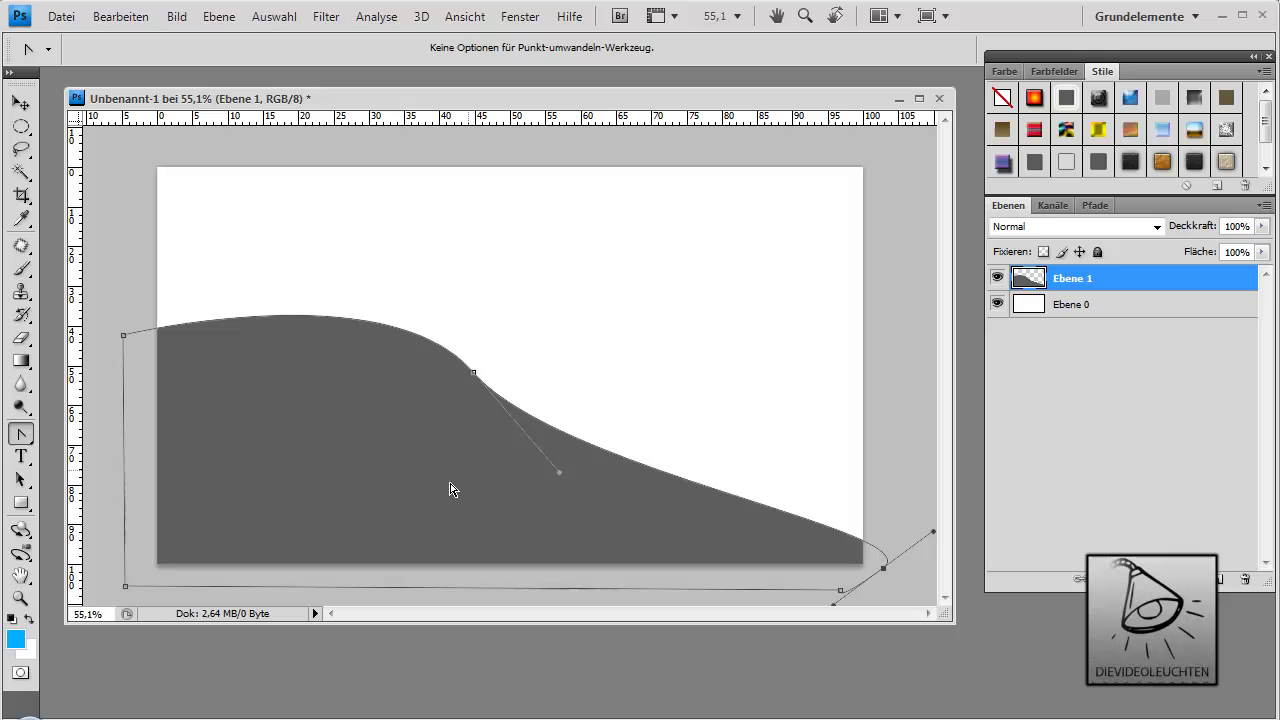
key("ctrl+h")
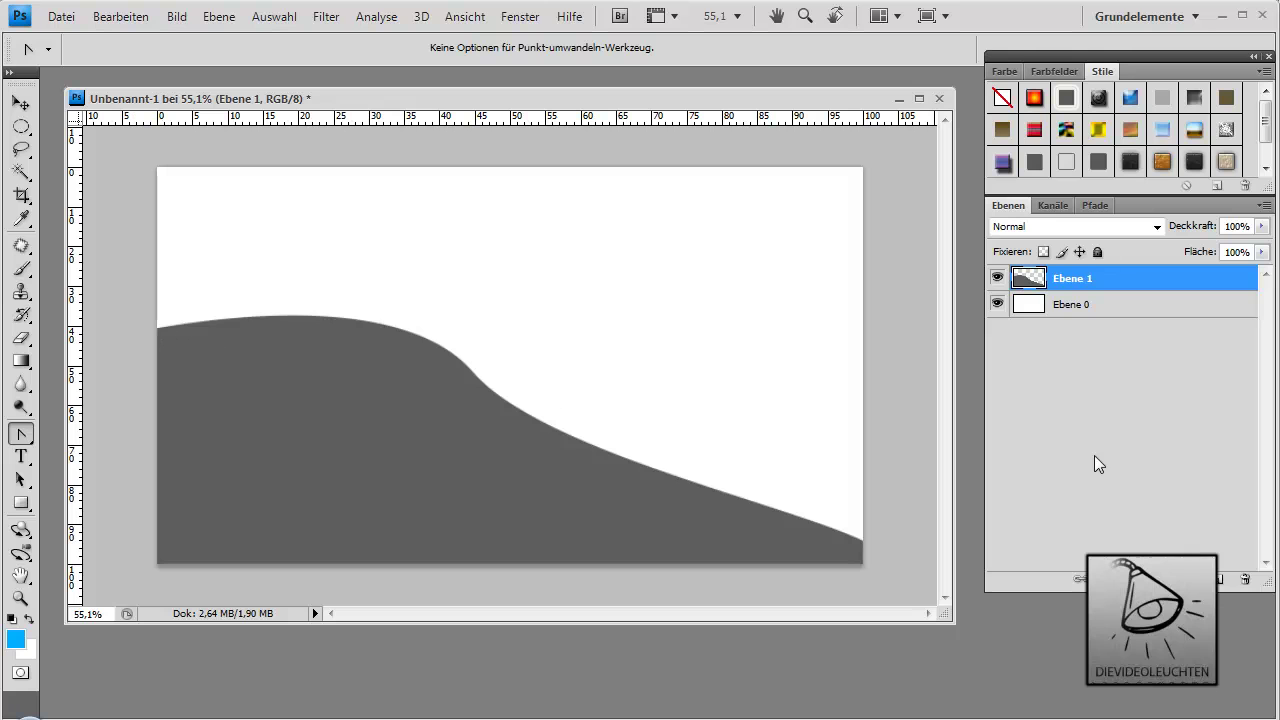
Show the wave path again and switch to the Pfade panel.
left_click(472, 392)
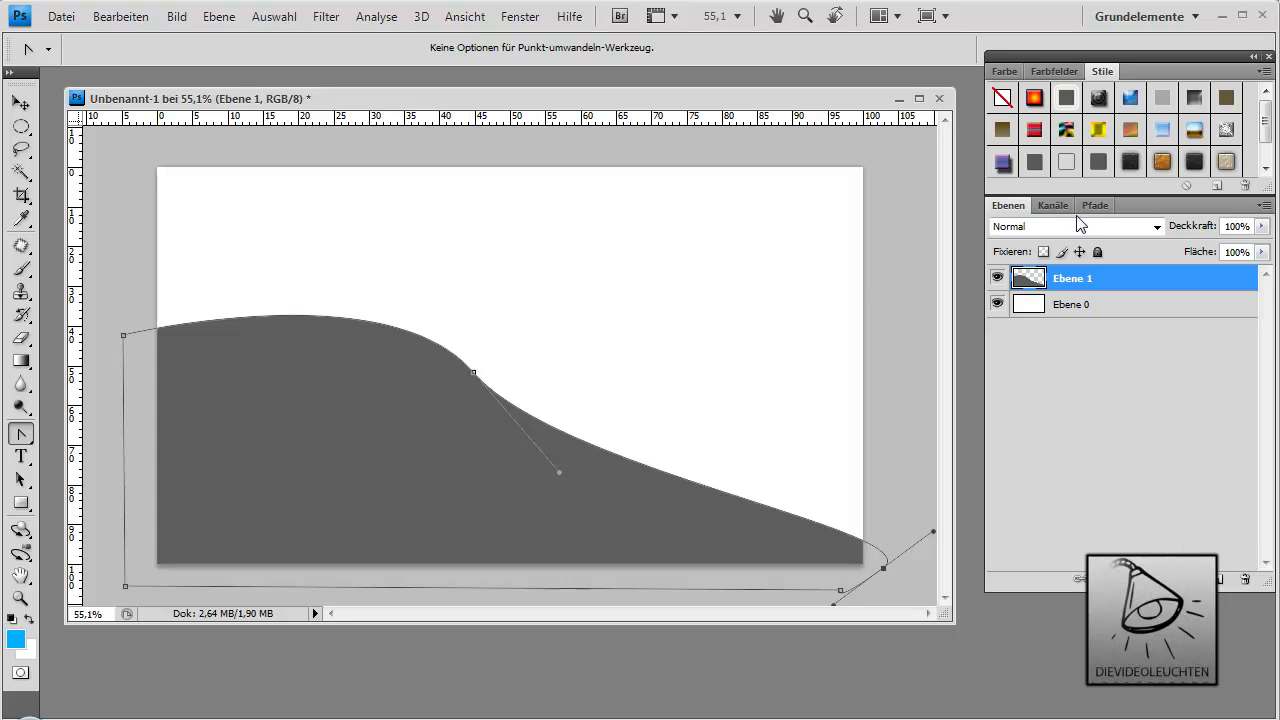
left_click(1100, 205)
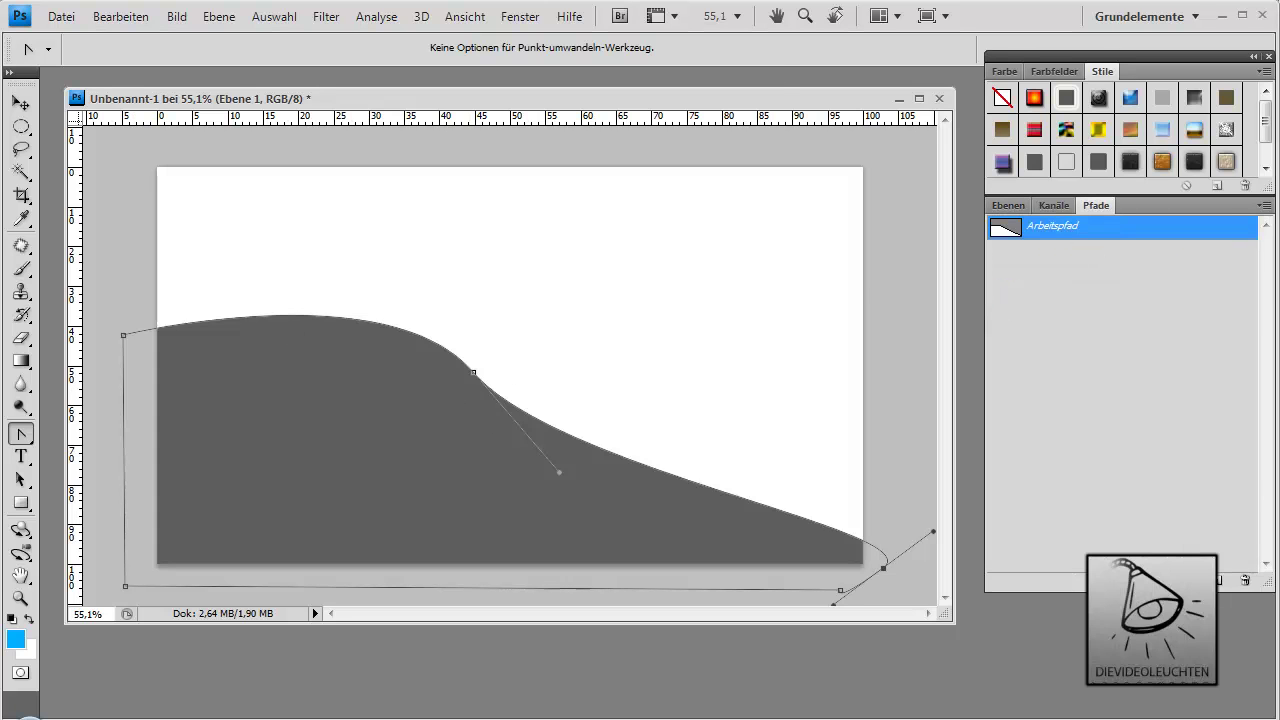
left_click(520, 17)
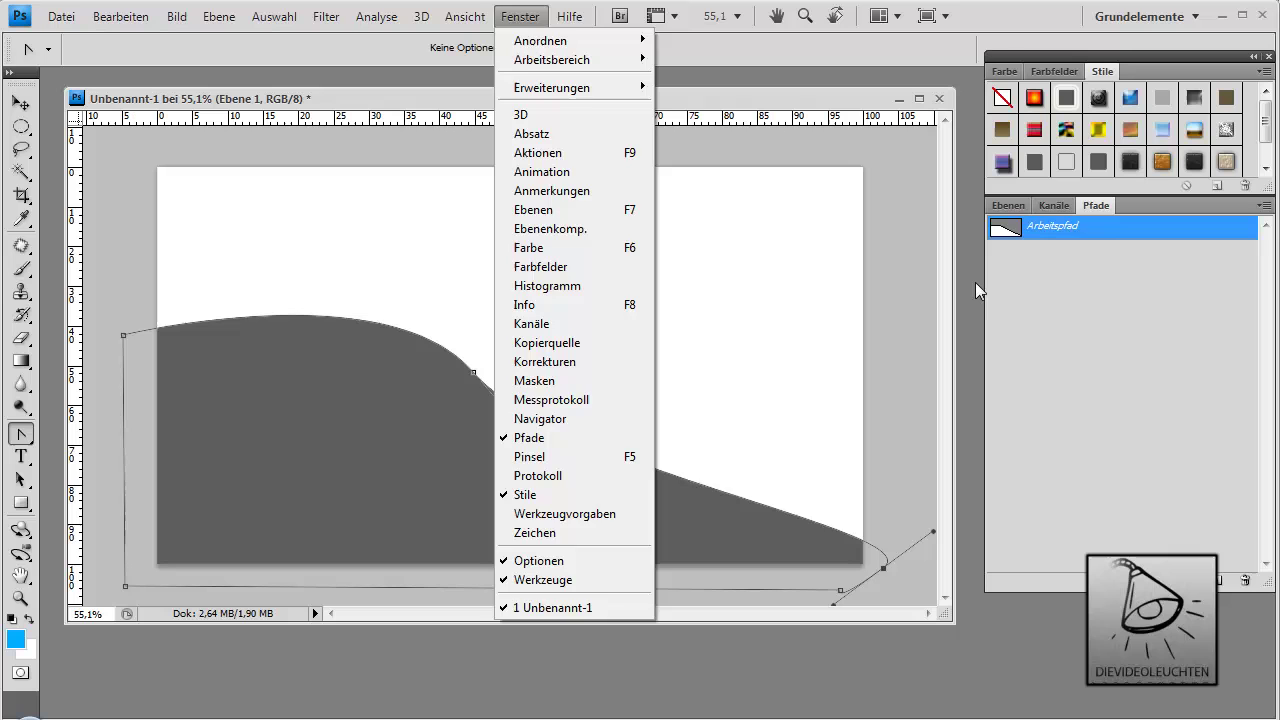
left_click(1110, 226)
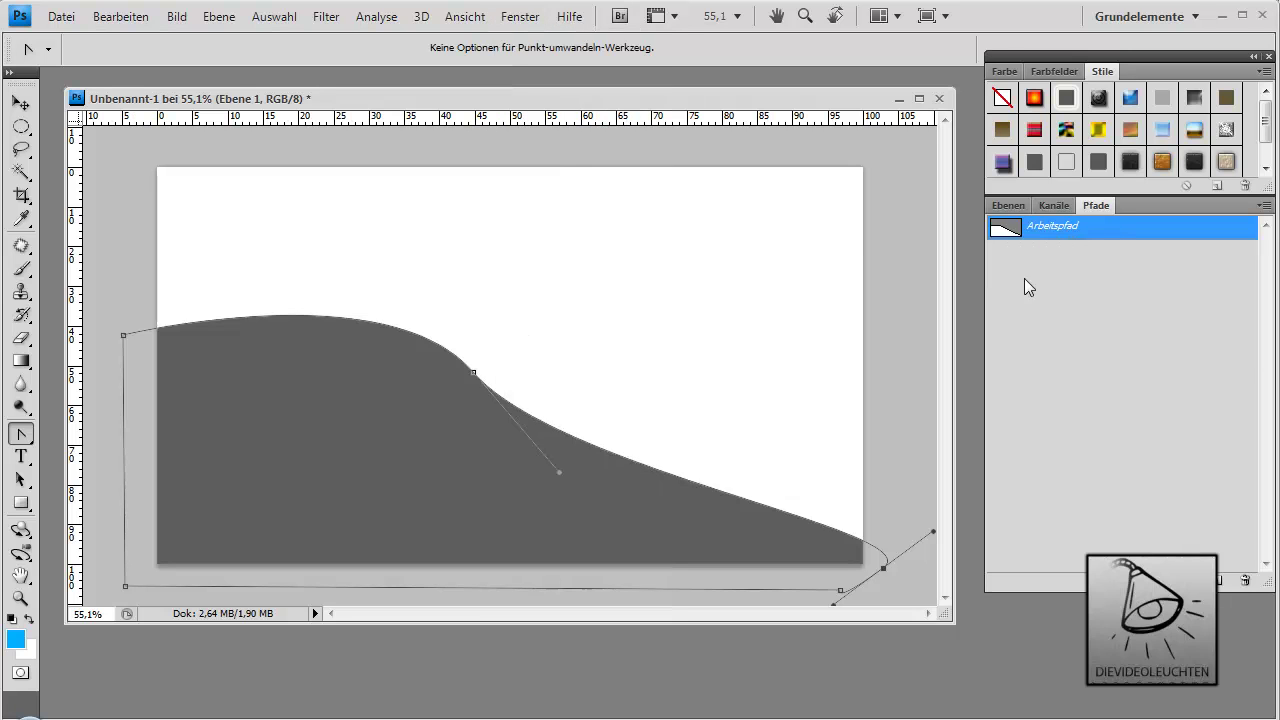
Create a new path Pfad 1, toggle between it and the work path, then return to Ebenen.
left_click(1220, 581)
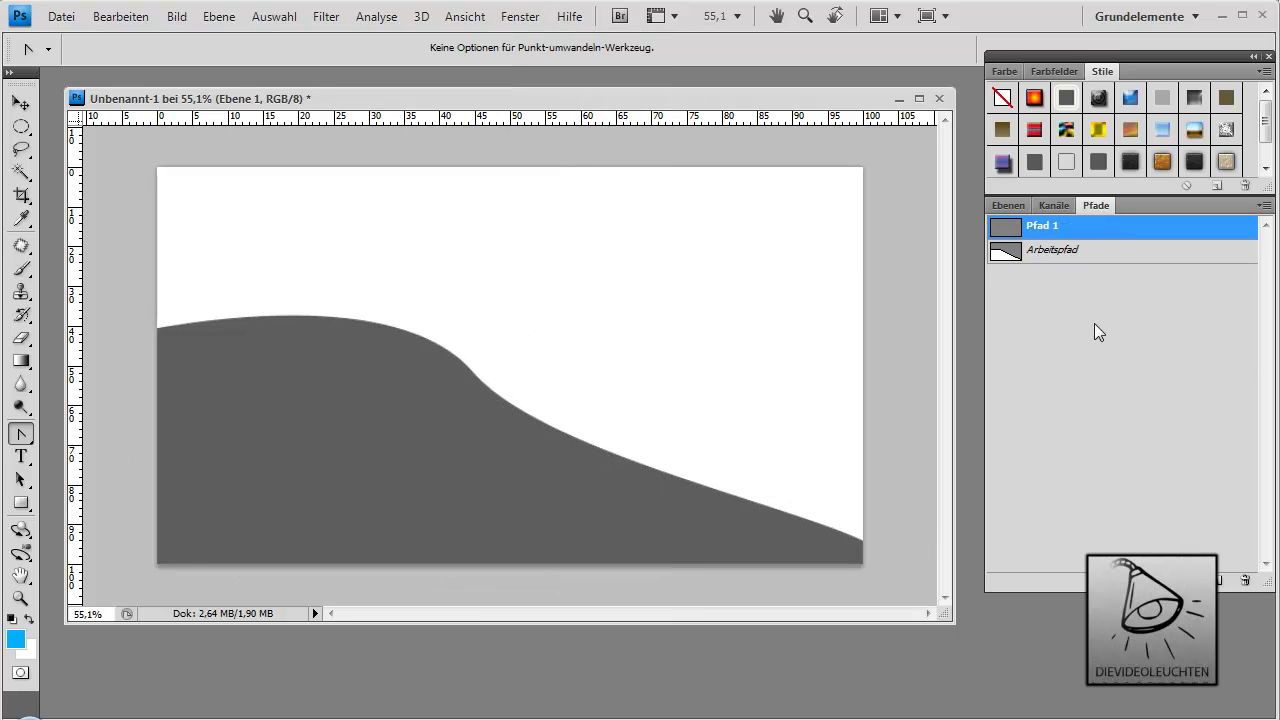
left_click(1057, 258)
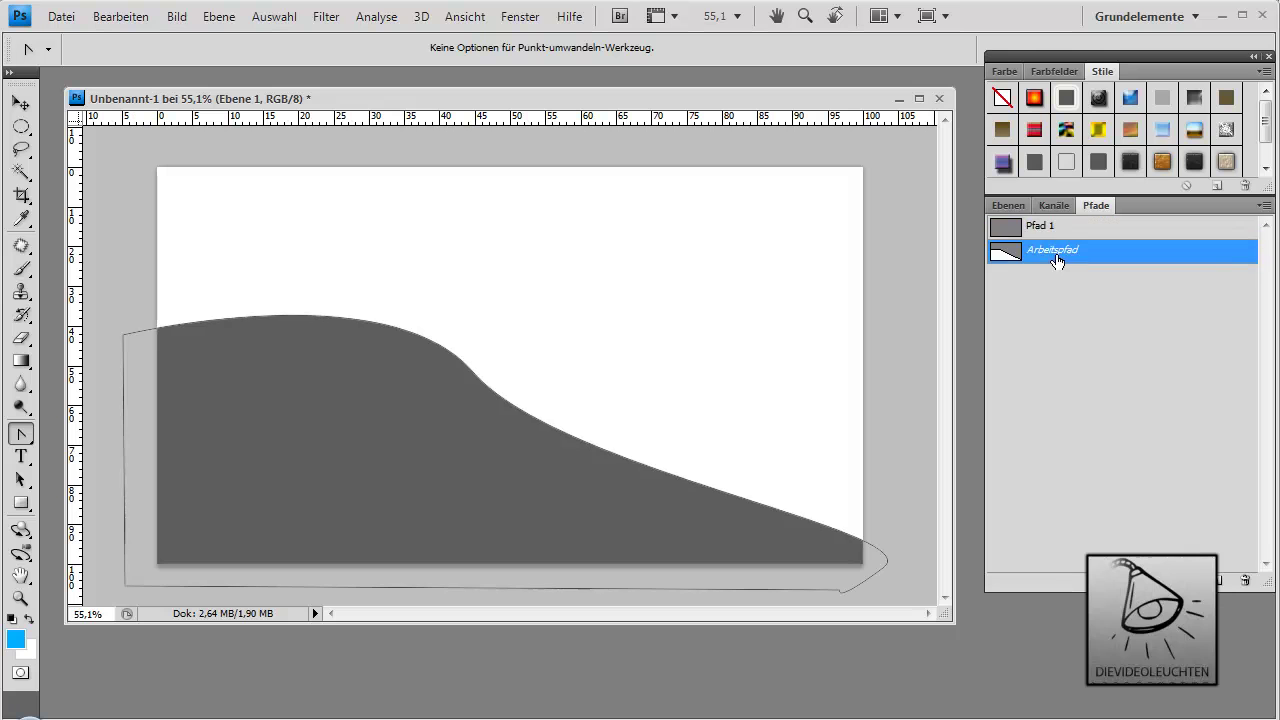
left_click(1046, 229)
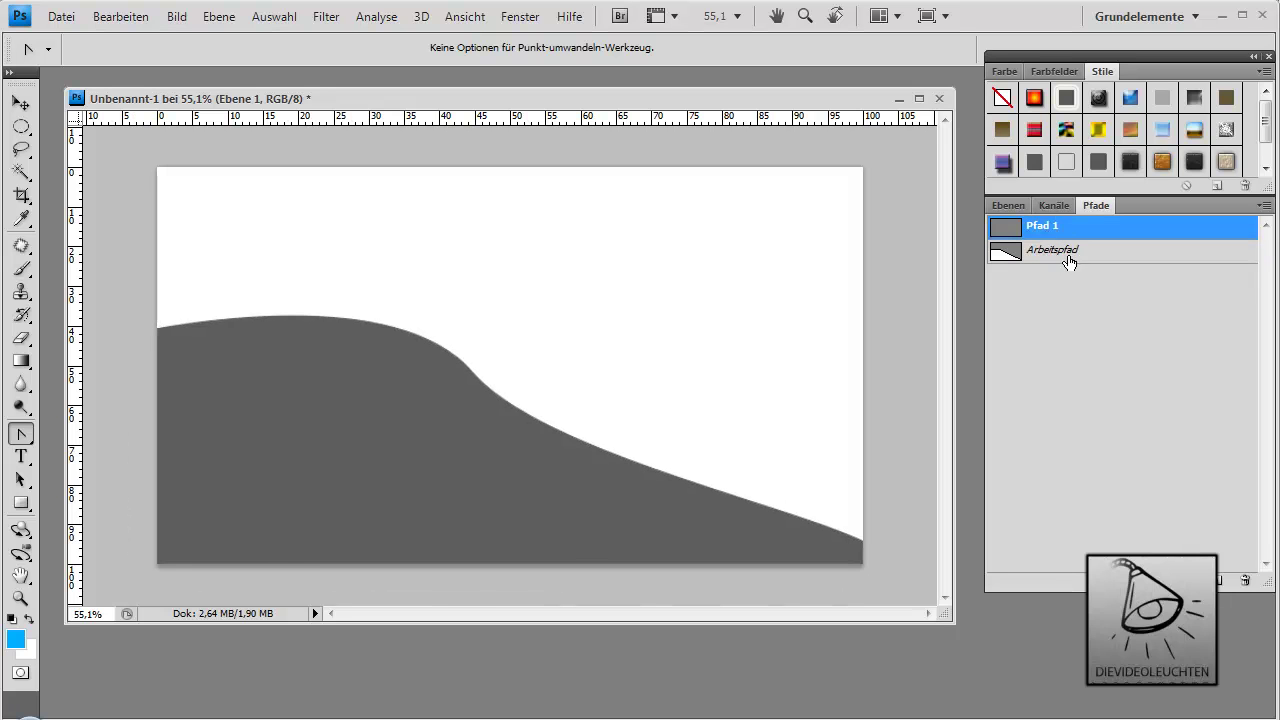
left_click(1050, 252)
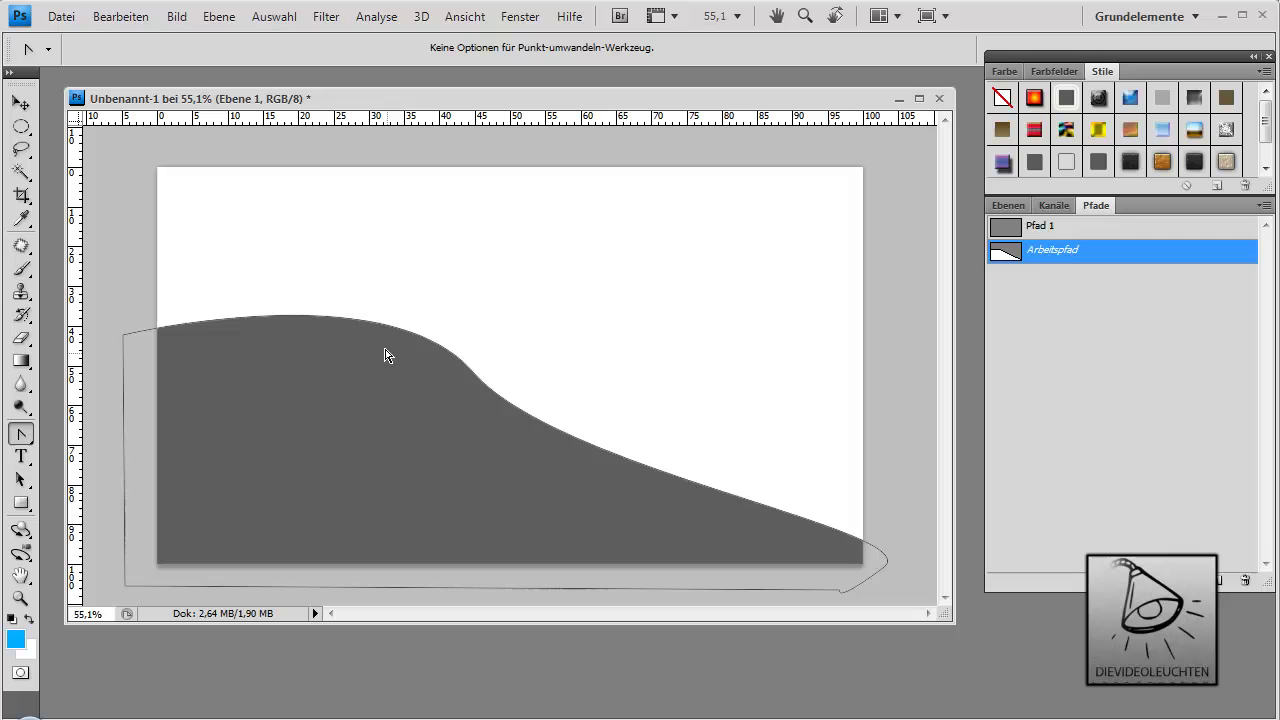
left_click(1048, 230)
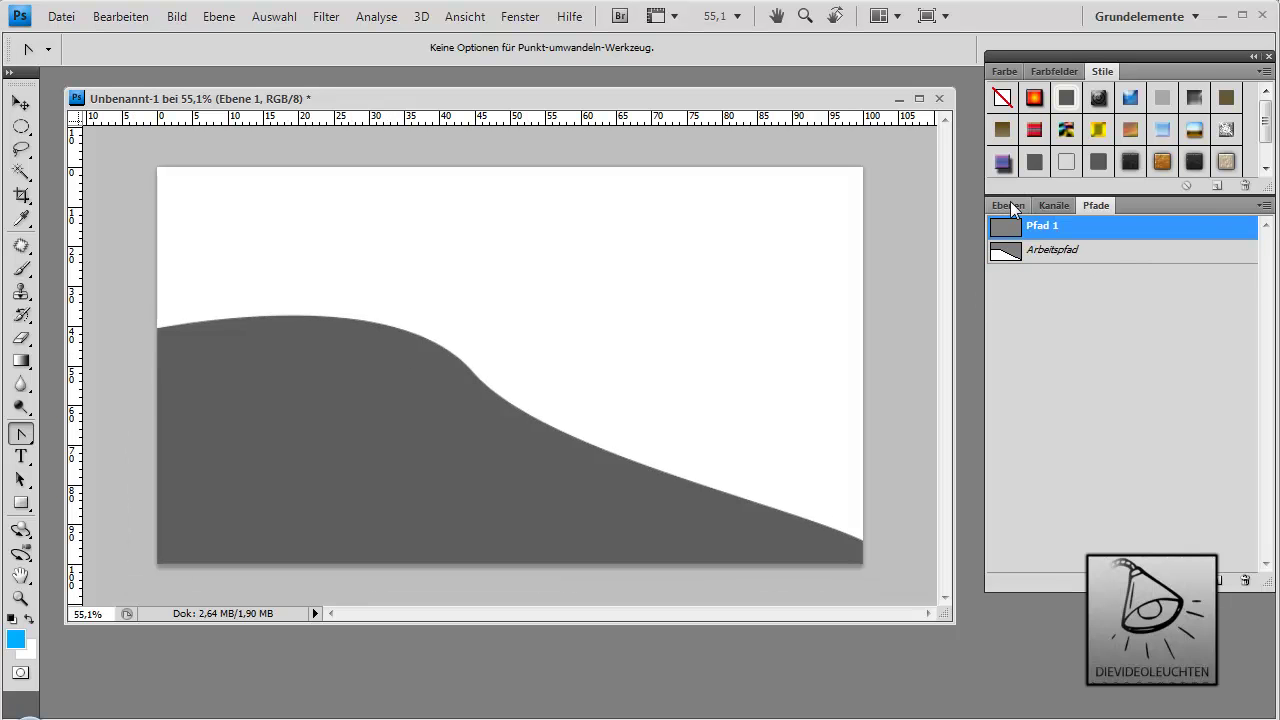
left_click(1012, 205)
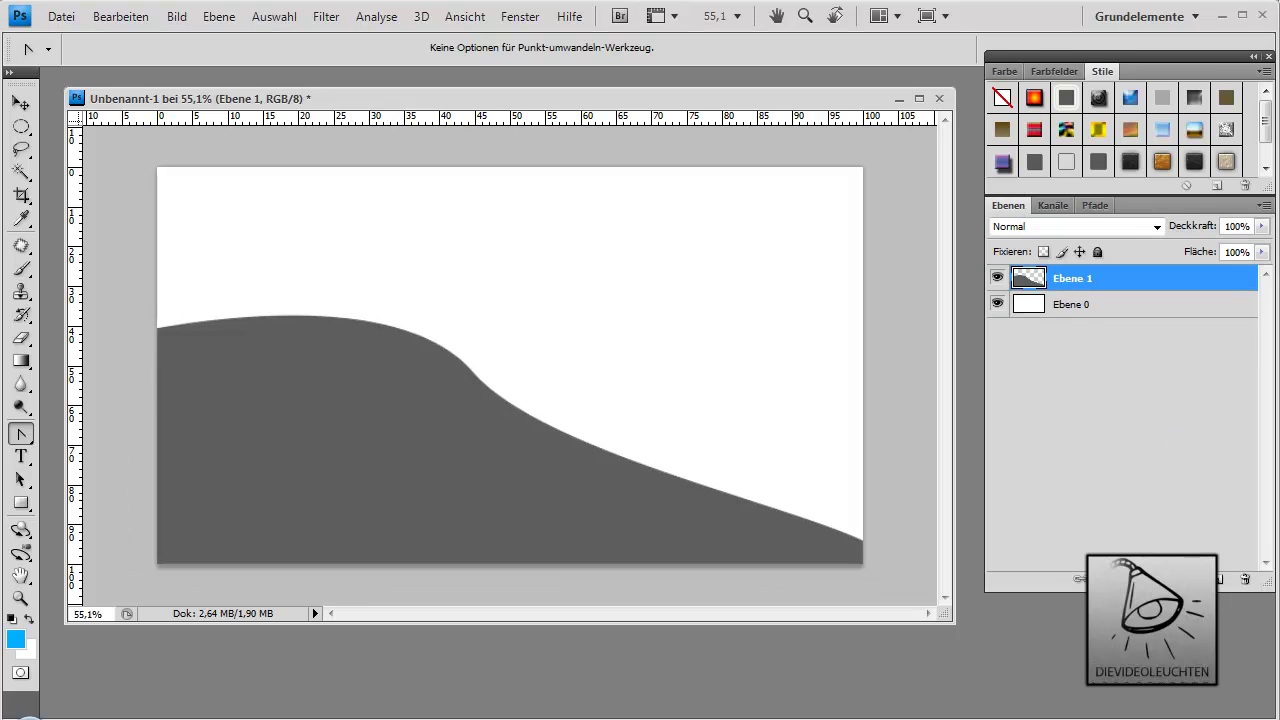
Add layer Ebene 2 and draw a closed five-point path across the top of the canvas.
left_click(1219, 579)
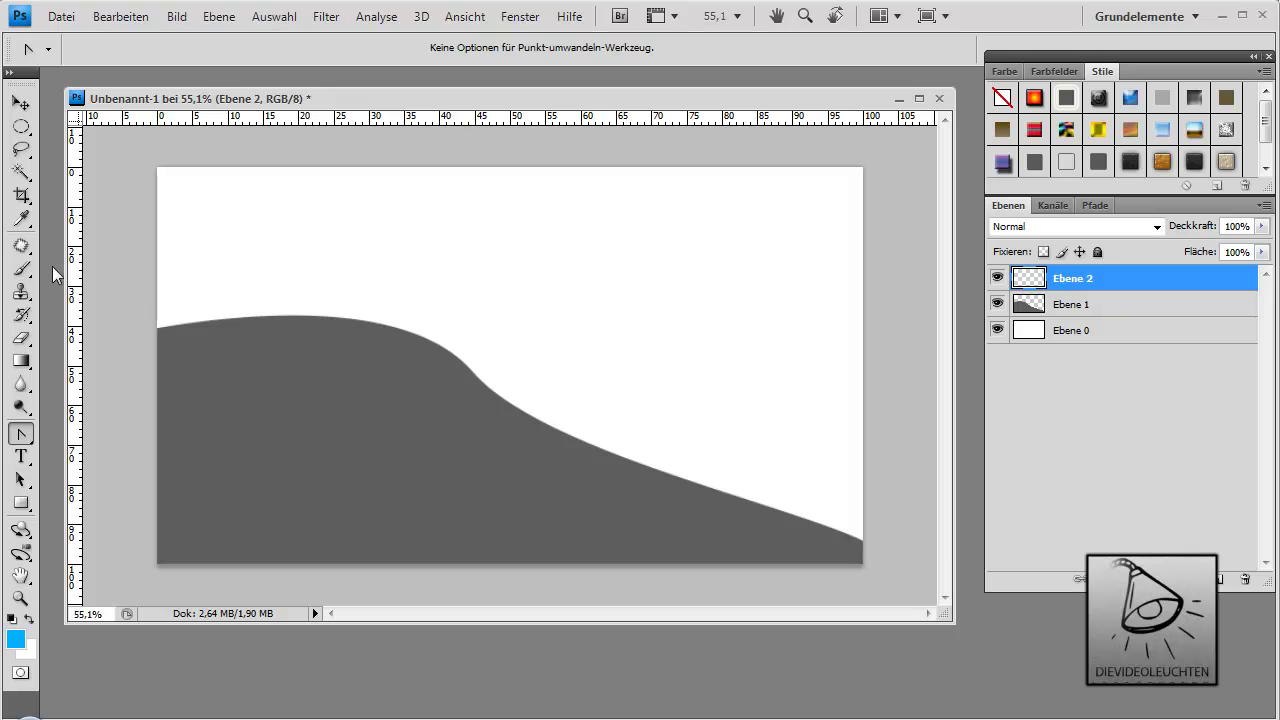
left_click(20, 433)
left_click(62, 433)
left_click(895, 238)
left_click(537, 276)
left_click(135, 174)
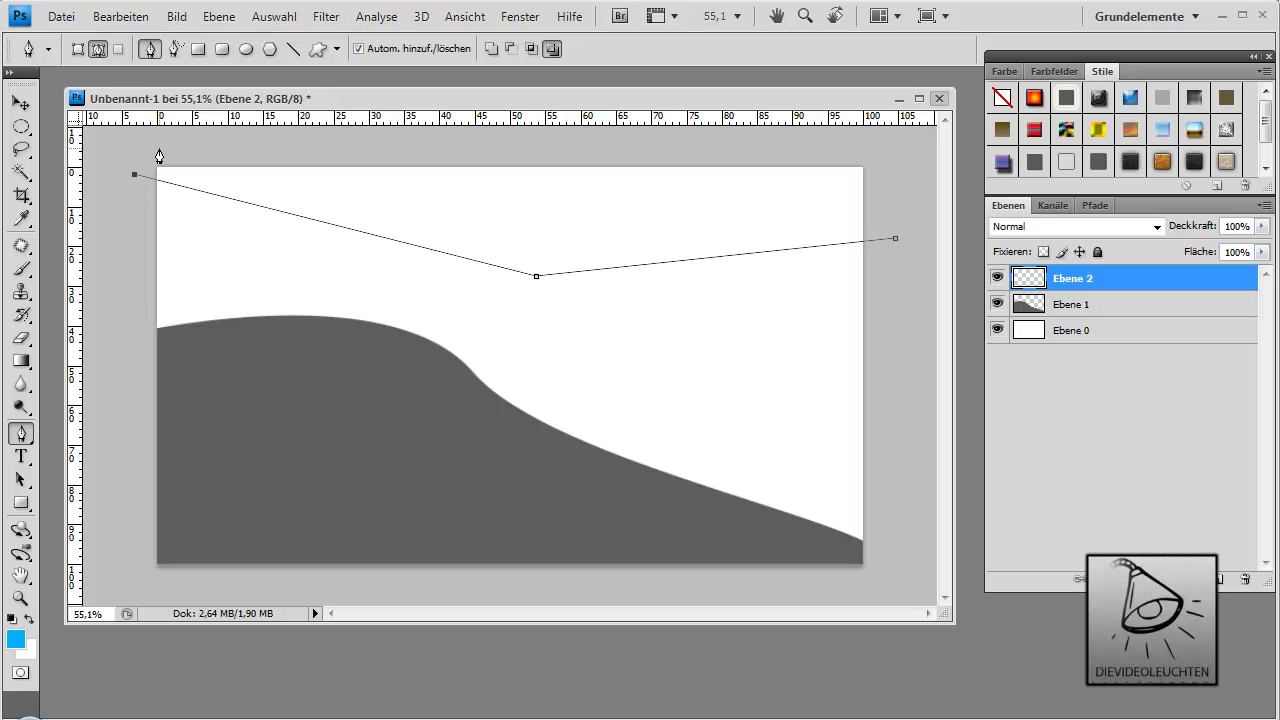
left_click(591, 144)
left_click(901, 152)
left_click(896, 241)
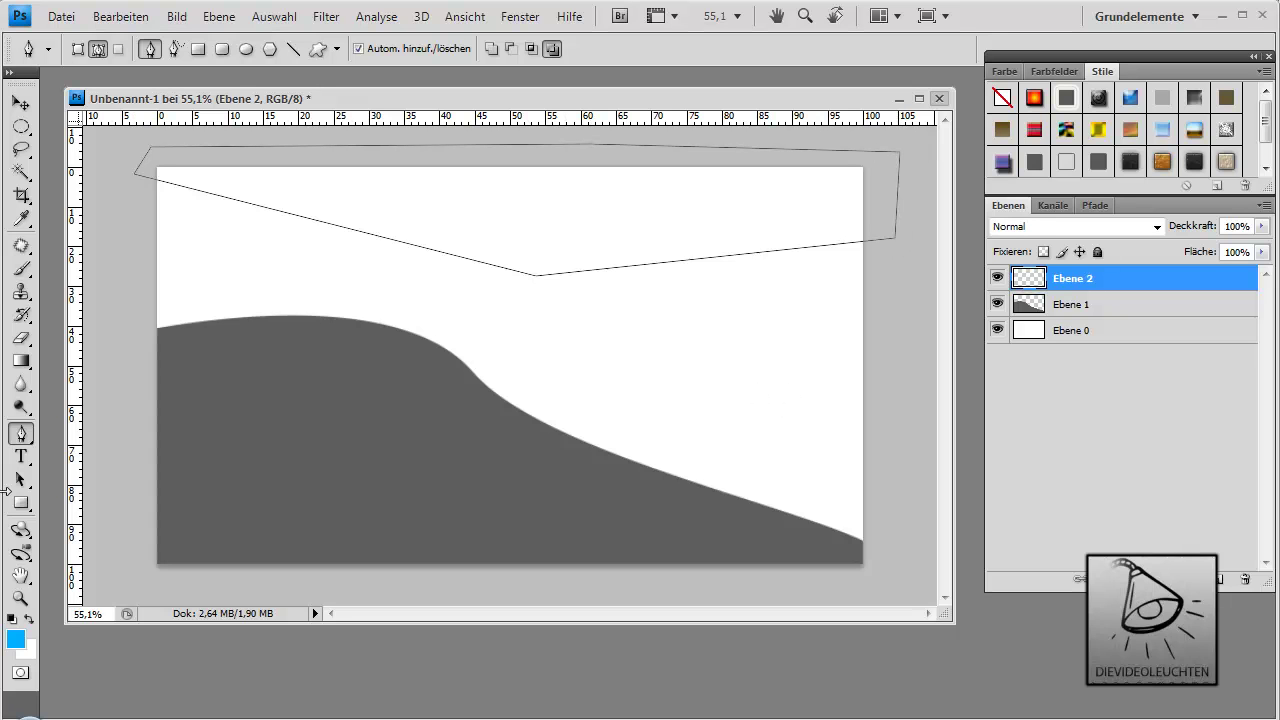
Curve the path's middle anchor into a wave with Convert Point, then cancel the stroke path dialog.
left_click_drag(20, 433, 64, 503)
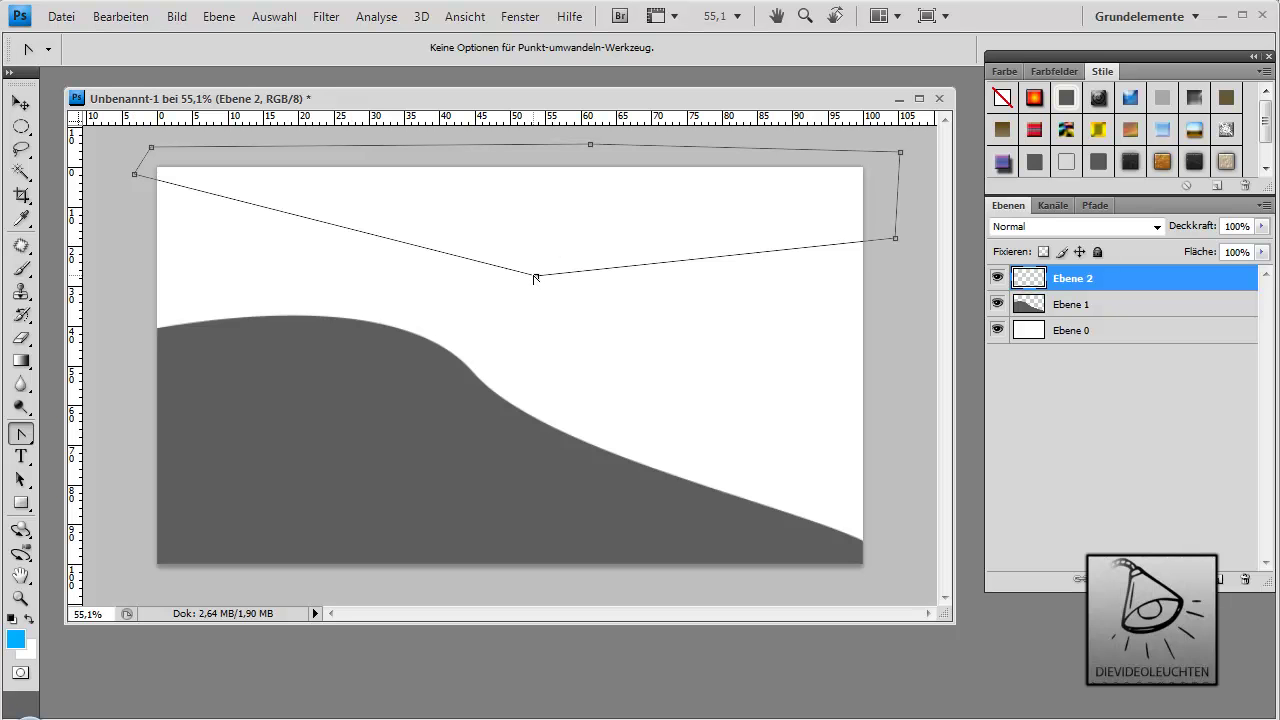
mouse_move(537, 275)
left_mouse_down()
mouse_move(305, 289)
mouse_move(262, 181)
mouse_move(299, 152)
mouse_move(284, 169)
left_mouse_up()
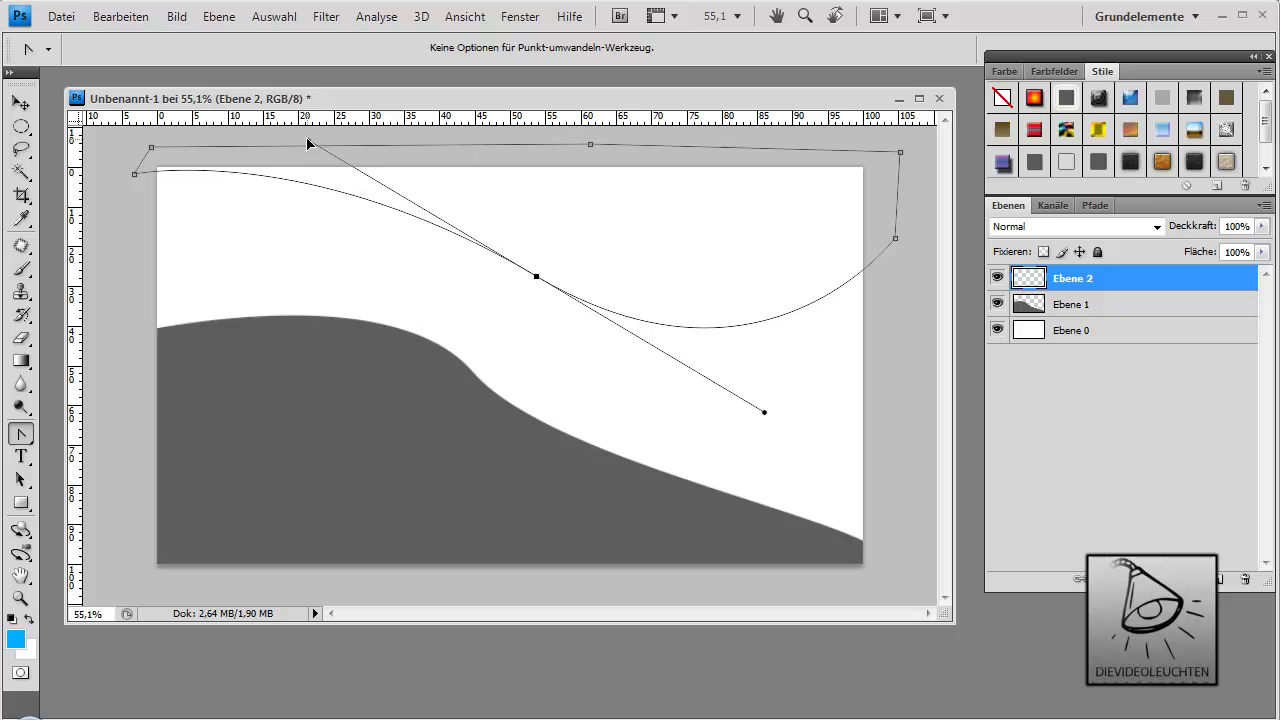
right_click(607, 233)
left_click(655, 372)
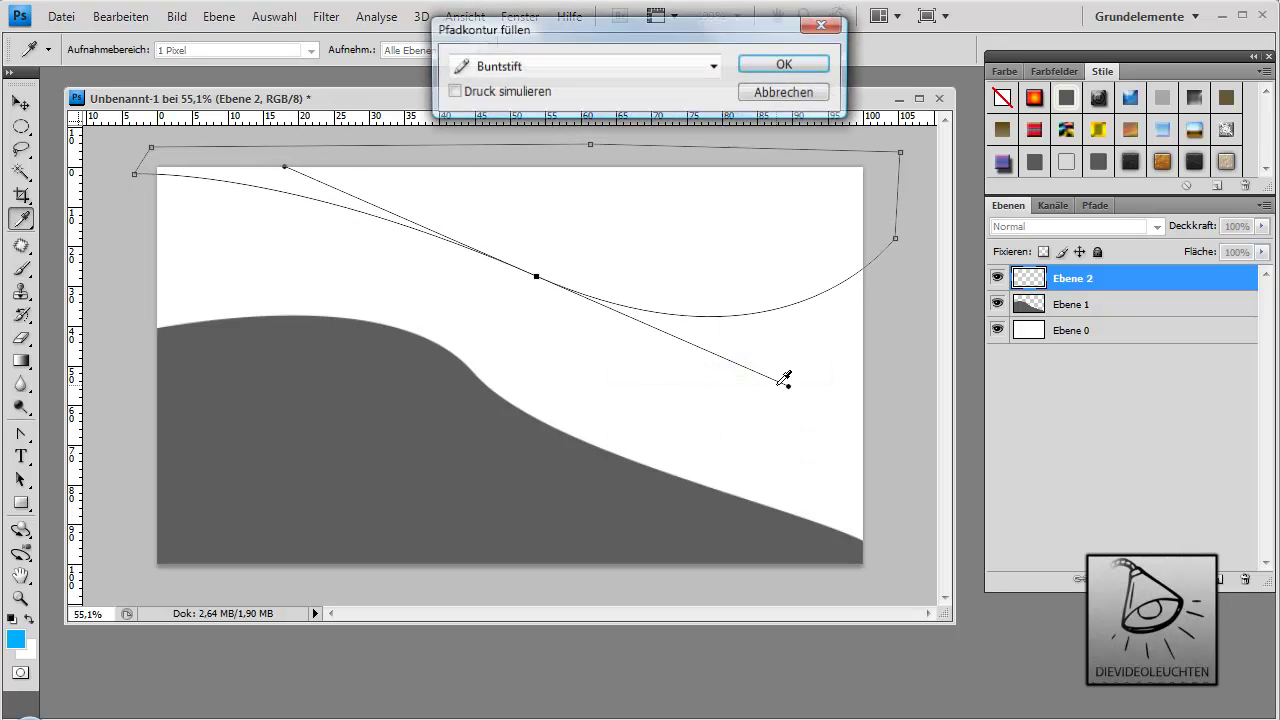
left_click(757, 90)
Fill the upper wave path with the dark grey fill via Pfadfläche füllen and hide its outline.
right_click(664, 228)
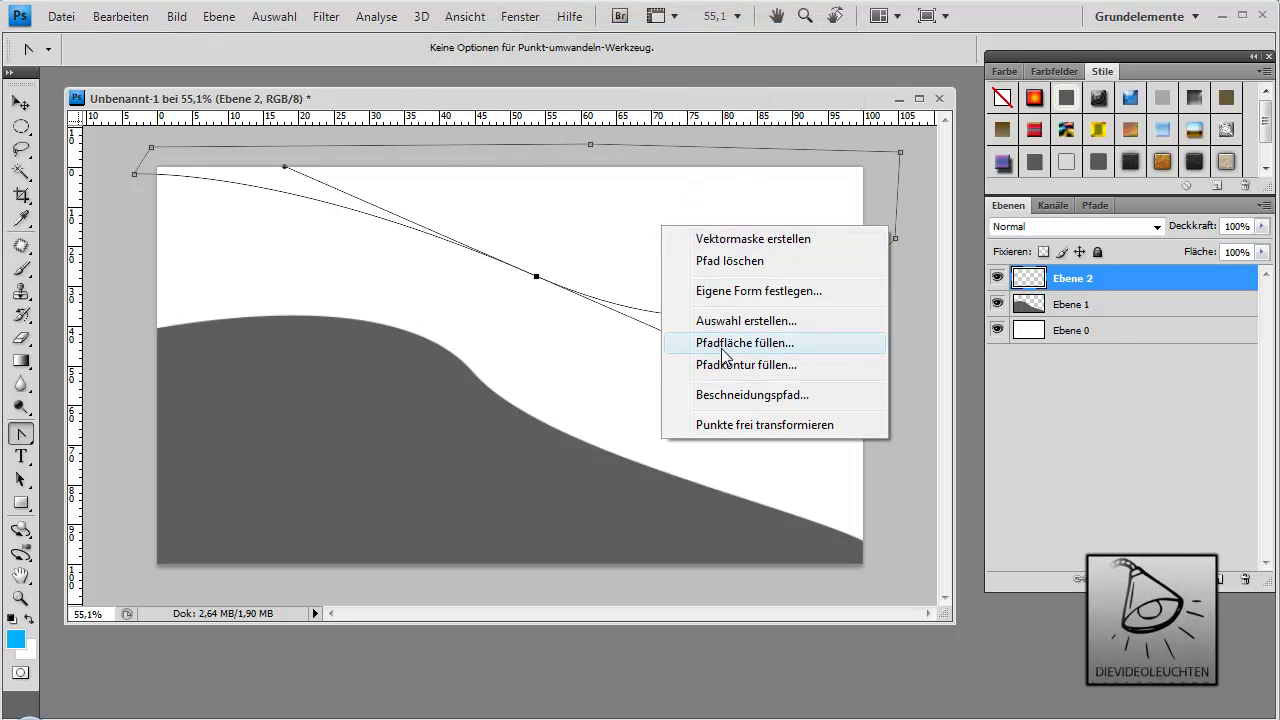
left_click(723, 345)
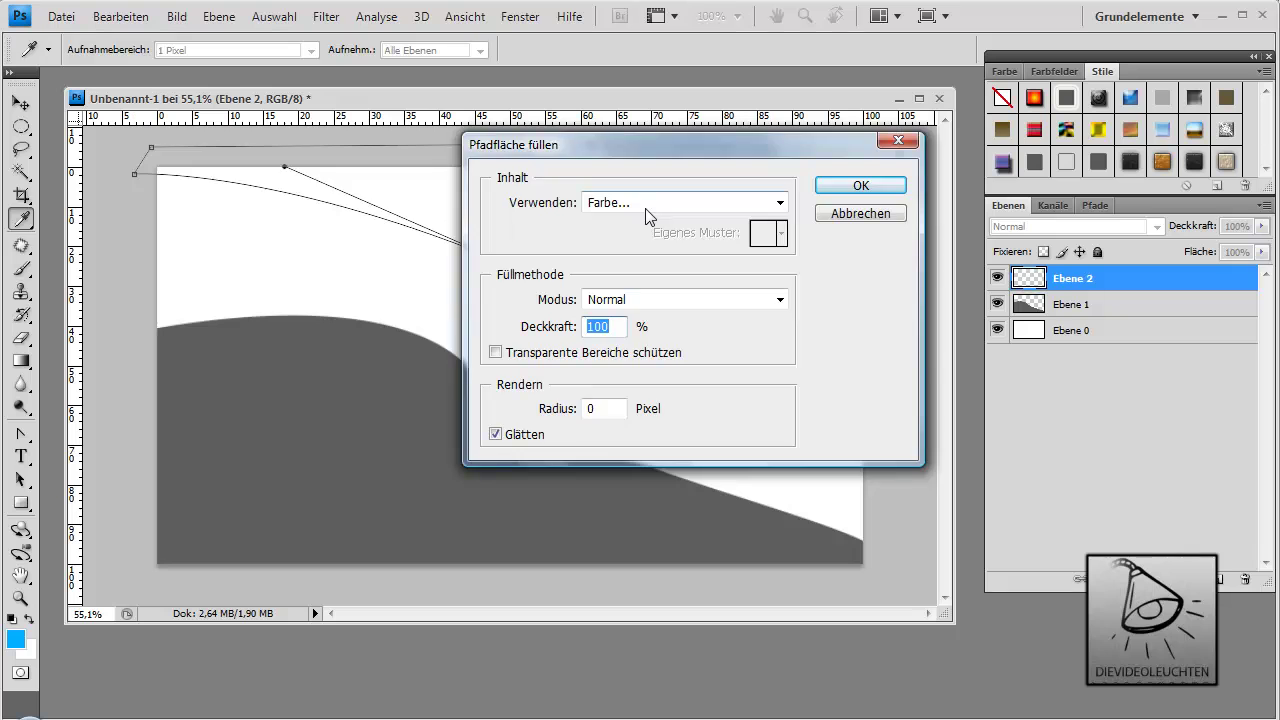
key("Return")
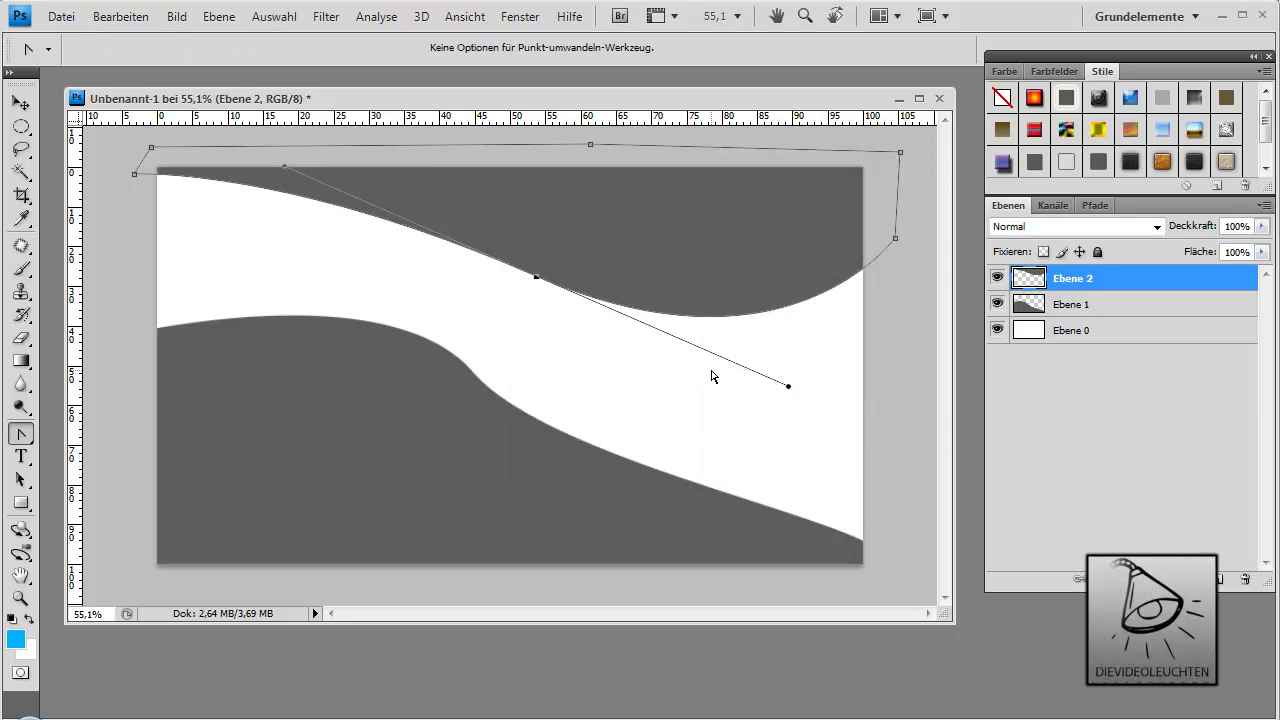
key("Return")
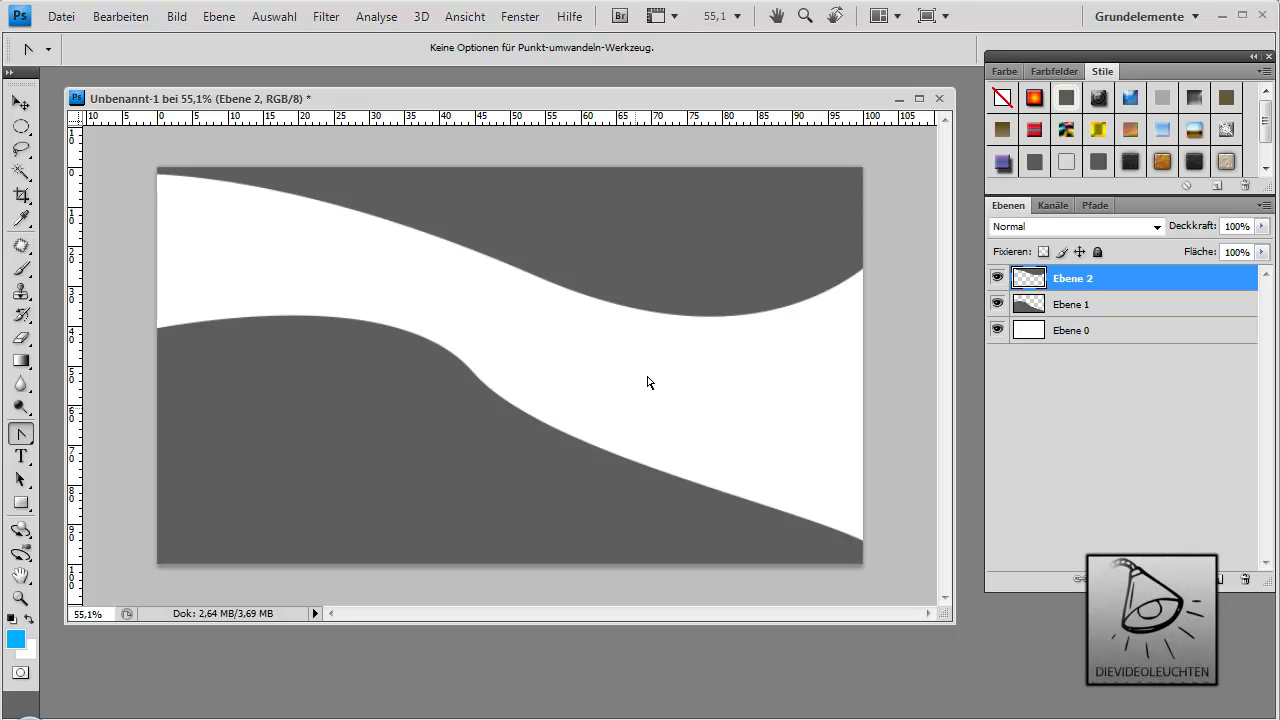
Add a Verlaufsüberlagerung layer style to Ebene 0 and open its gradient editor.
left_click(1080, 305)
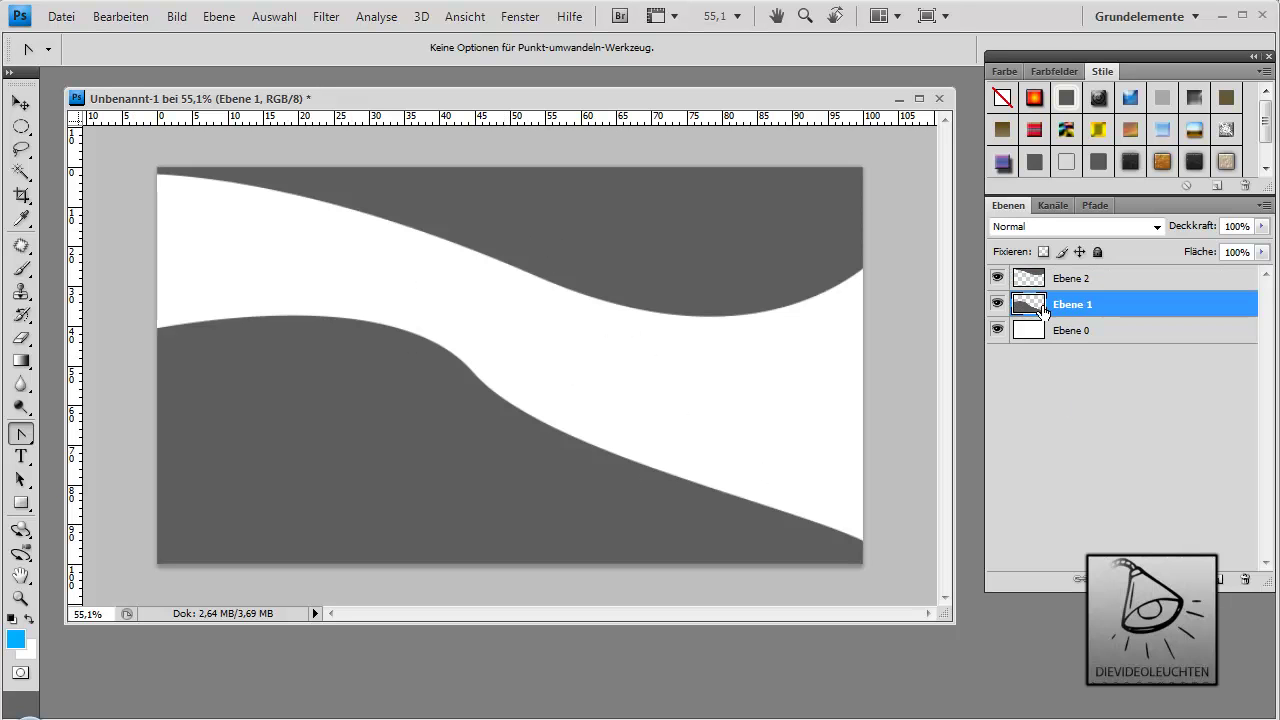
left_click(1135, 282)
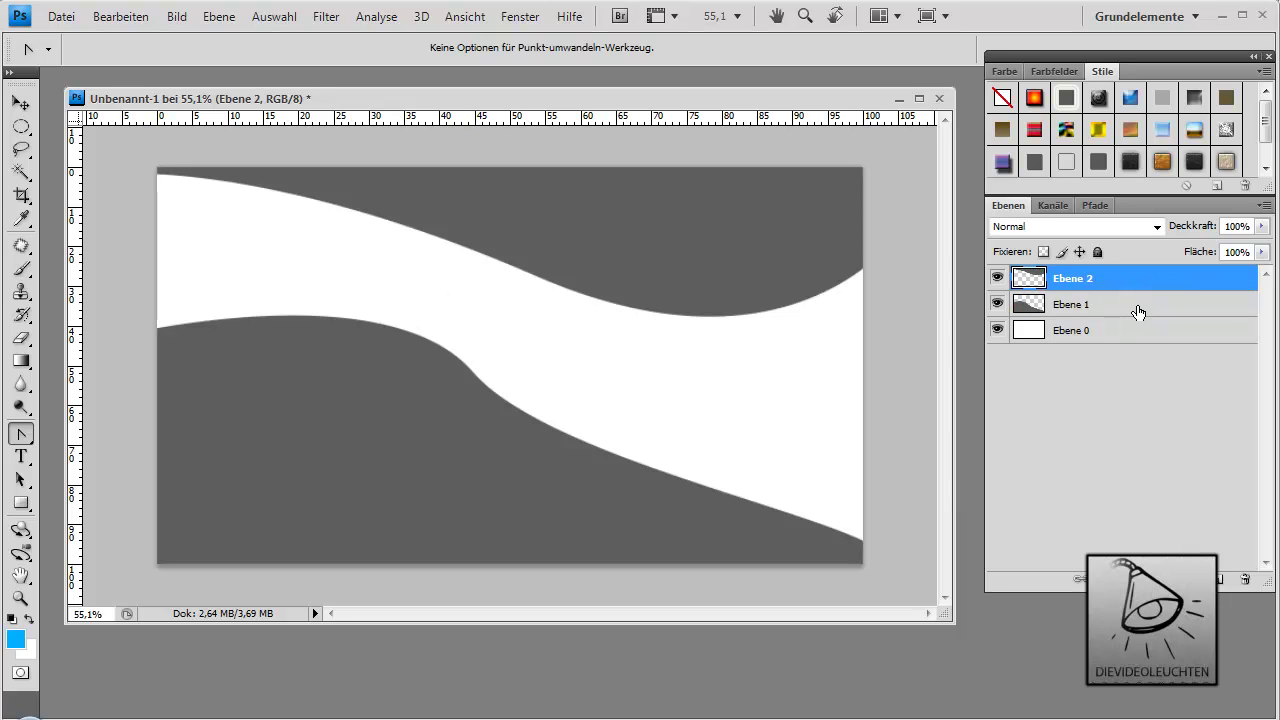
left_click(1122, 334)
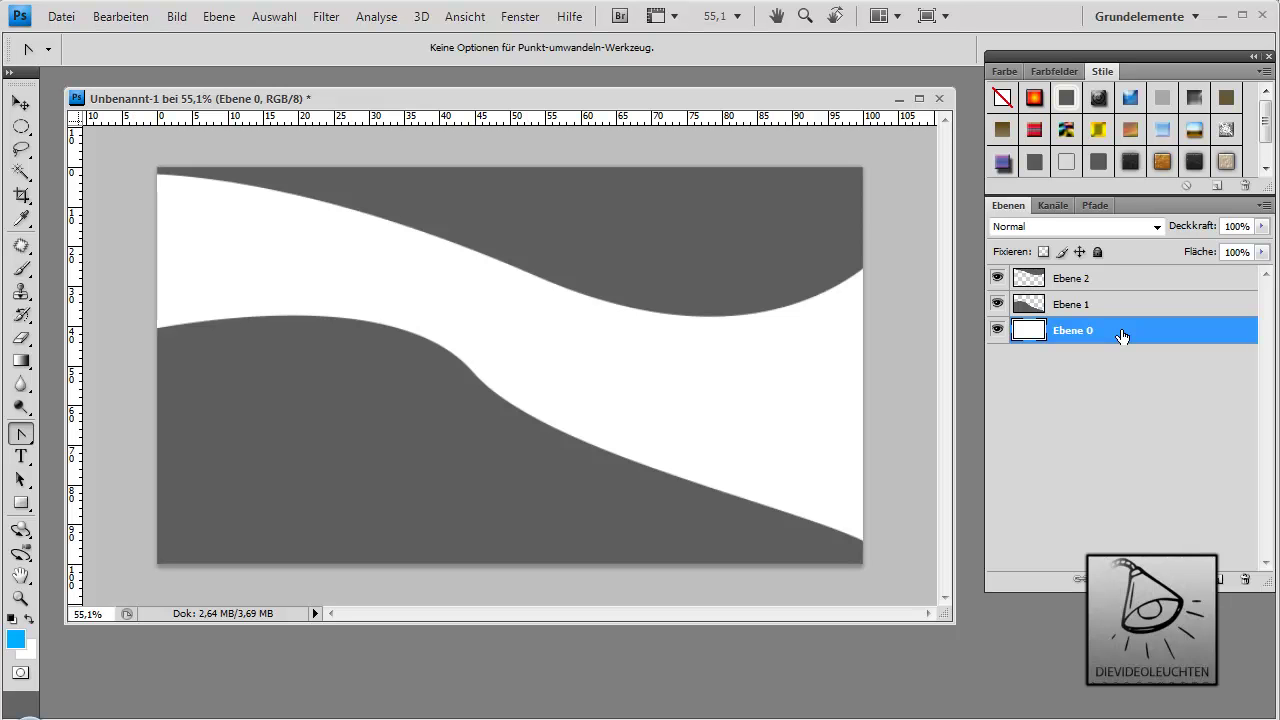
double_click(1122, 334)
mouse_move(865, 230)
left_mouse_down()
mouse_move(1028, 248)
mouse_move(1060, 235)
left_mouse_up()
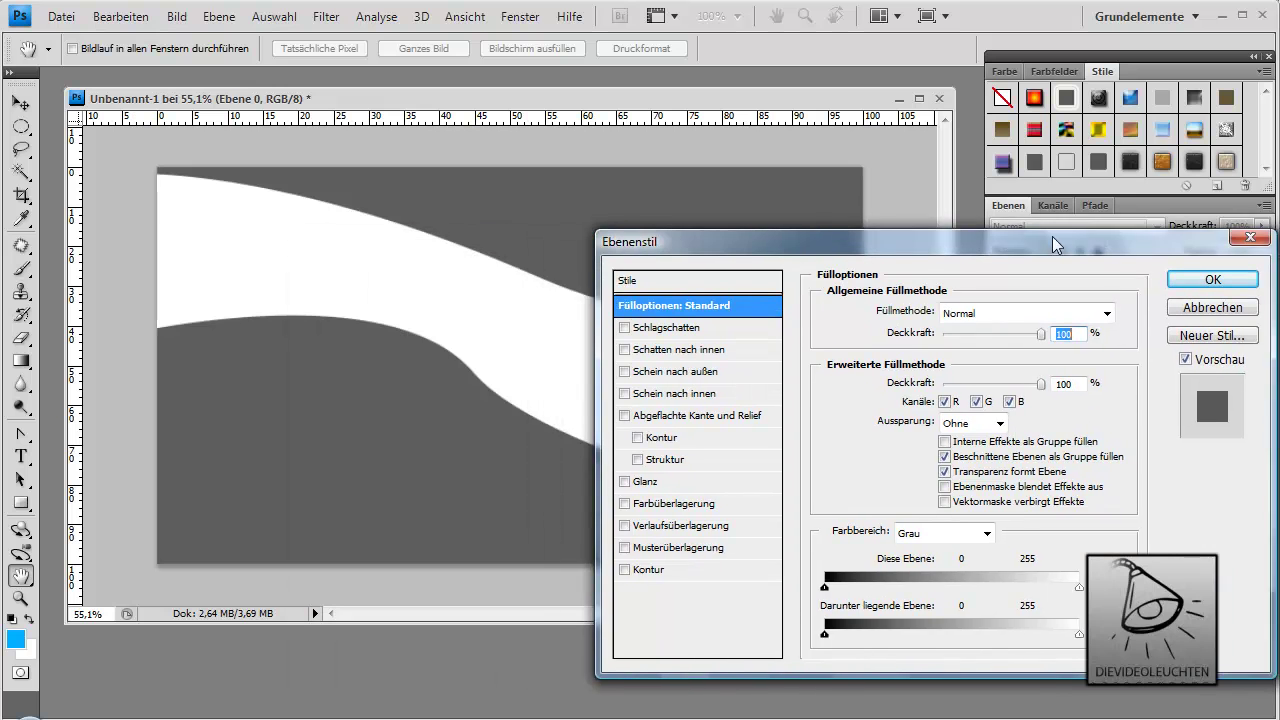
left_click(714, 526)
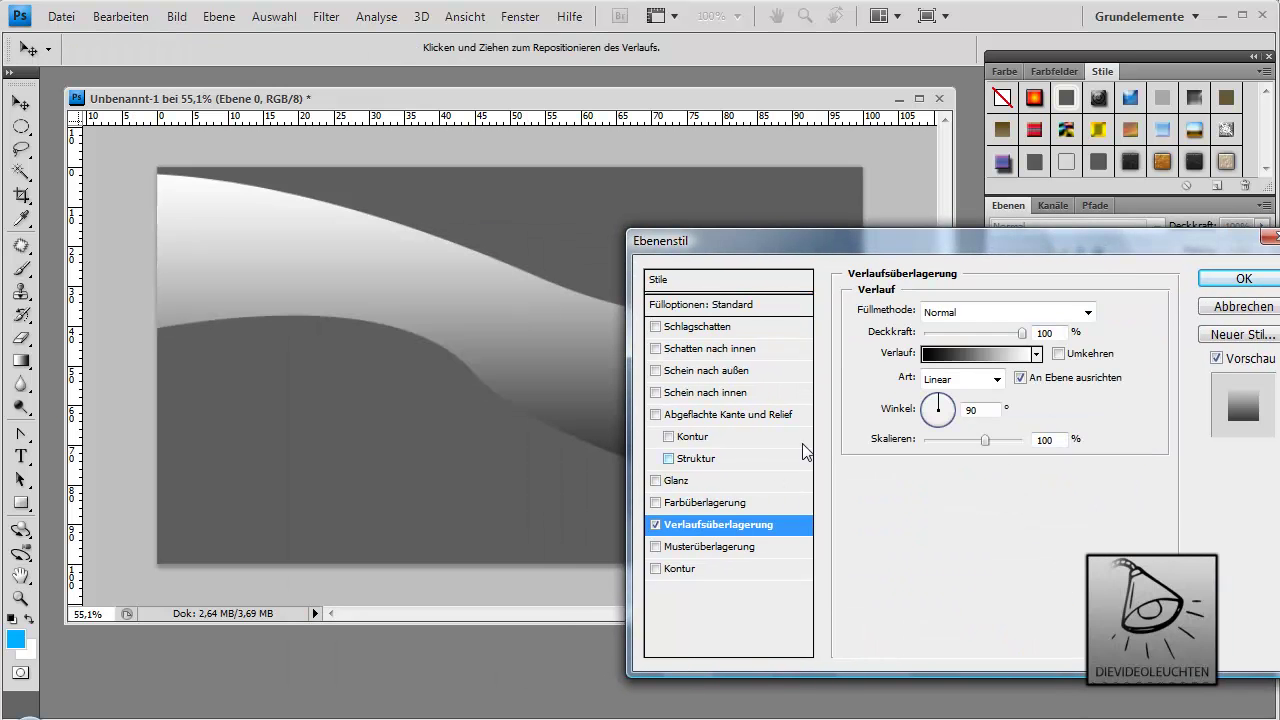
left_click(940, 356)
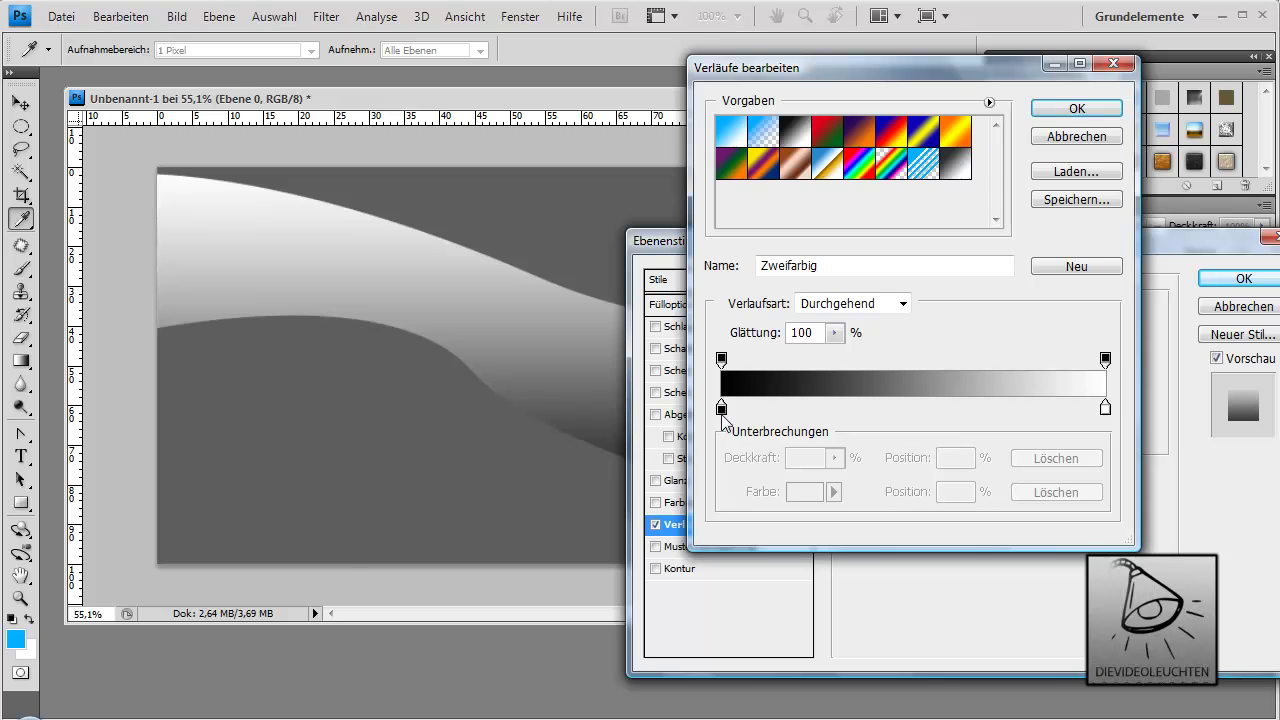
Set the gradient's left colour stop to bright blue 1da1d2.
left_click(721, 408)
left_click(803, 491)
left_click_drag(396, 322, 923, 285)
left_click_drag(811, 477, 821, 465)
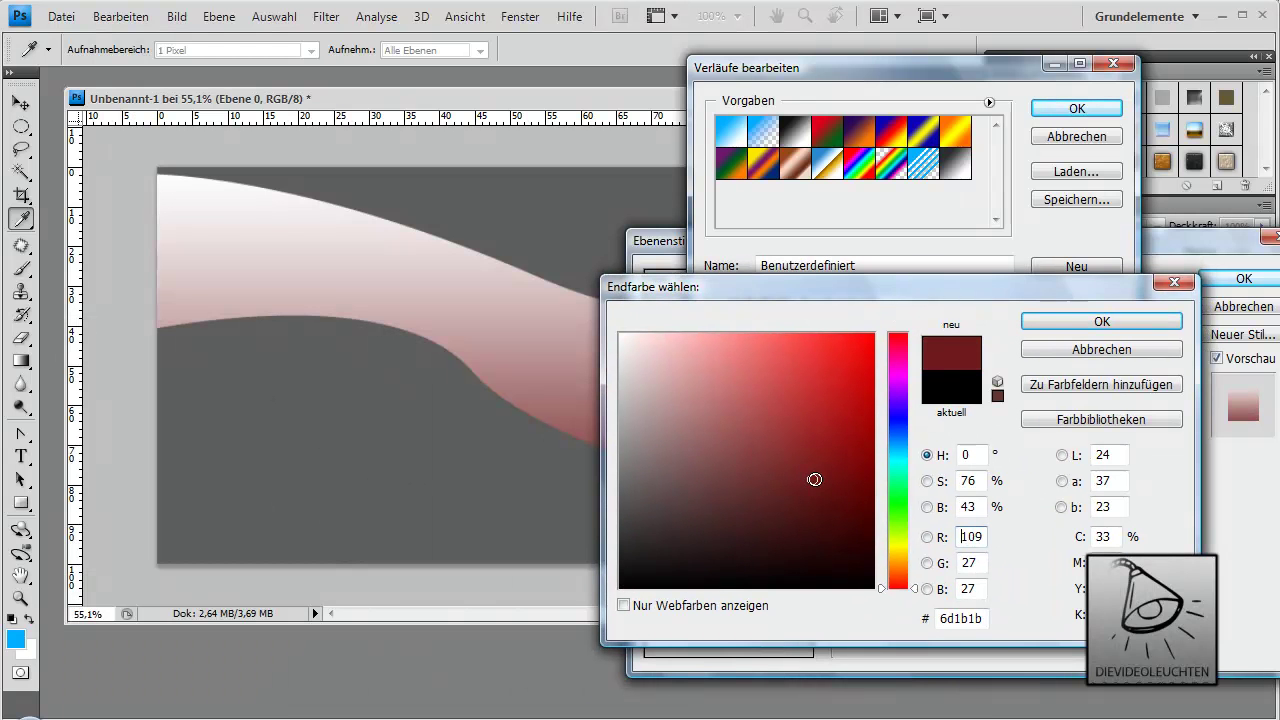
left_click_drag(897, 485, 897, 450)
left_click_drag(837, 420, 839, 378)
left_click(1101, 321)
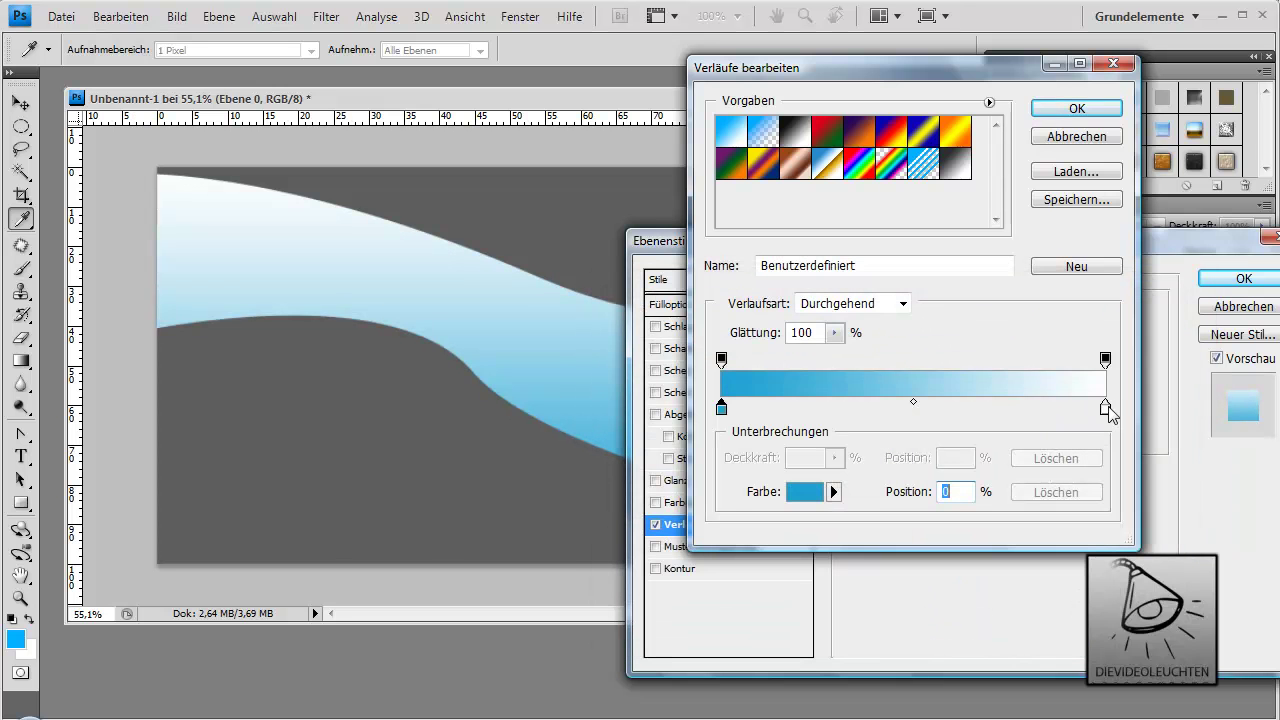
Set the right colour stop to navy 1d2e5e and apply the gradient overlay.
left_click(1106, 408)
left_click(804, 491)
left_click_drag(895, 477, 912, 429)
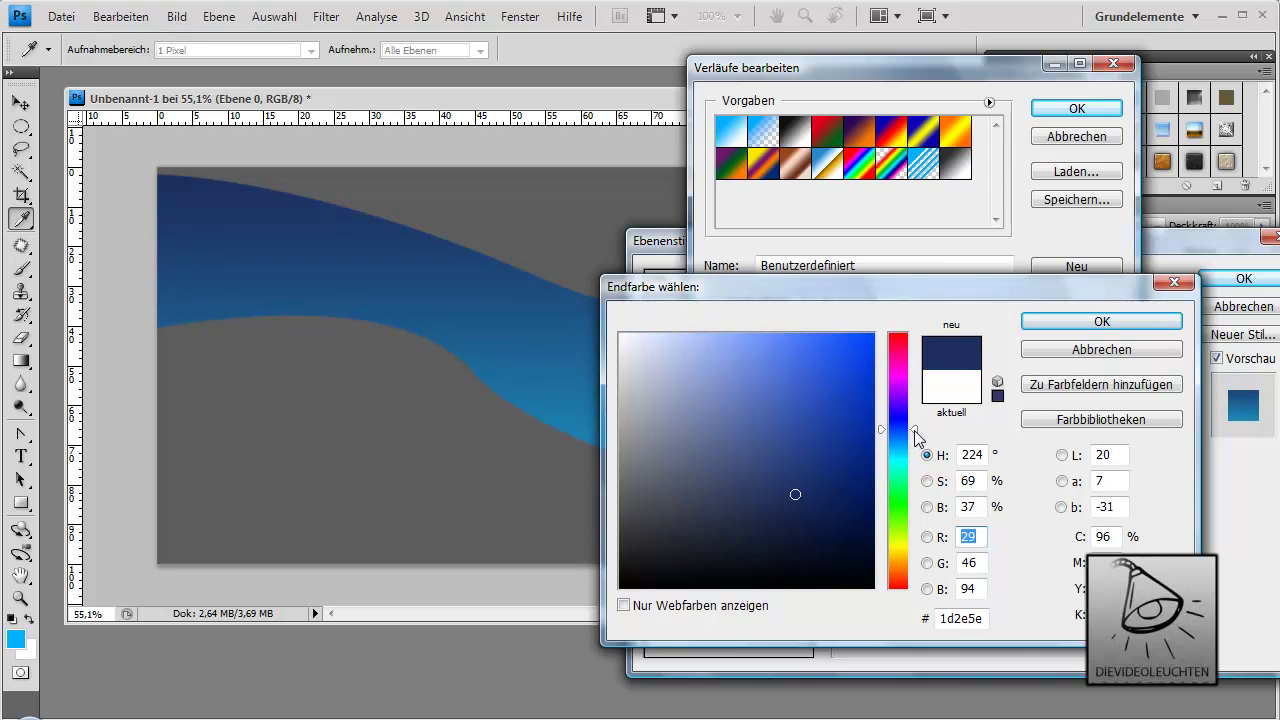
key("Return")
key("Return")
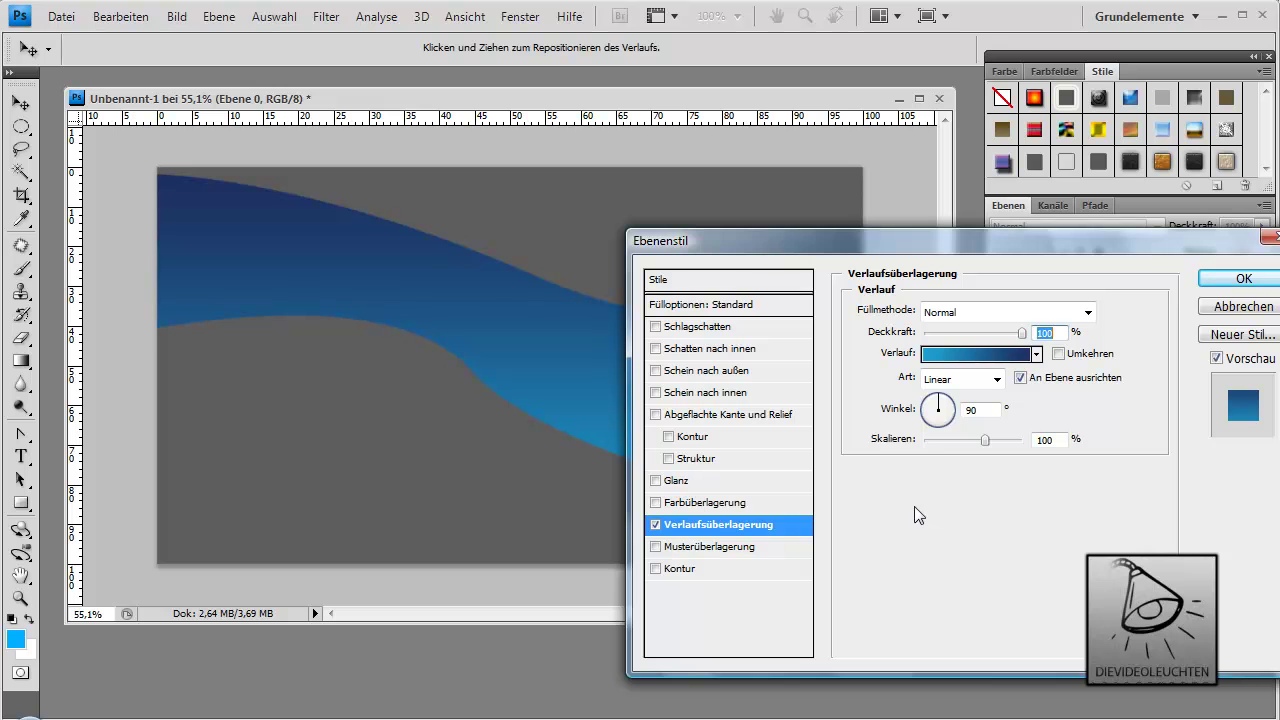
left_click(937, 358)
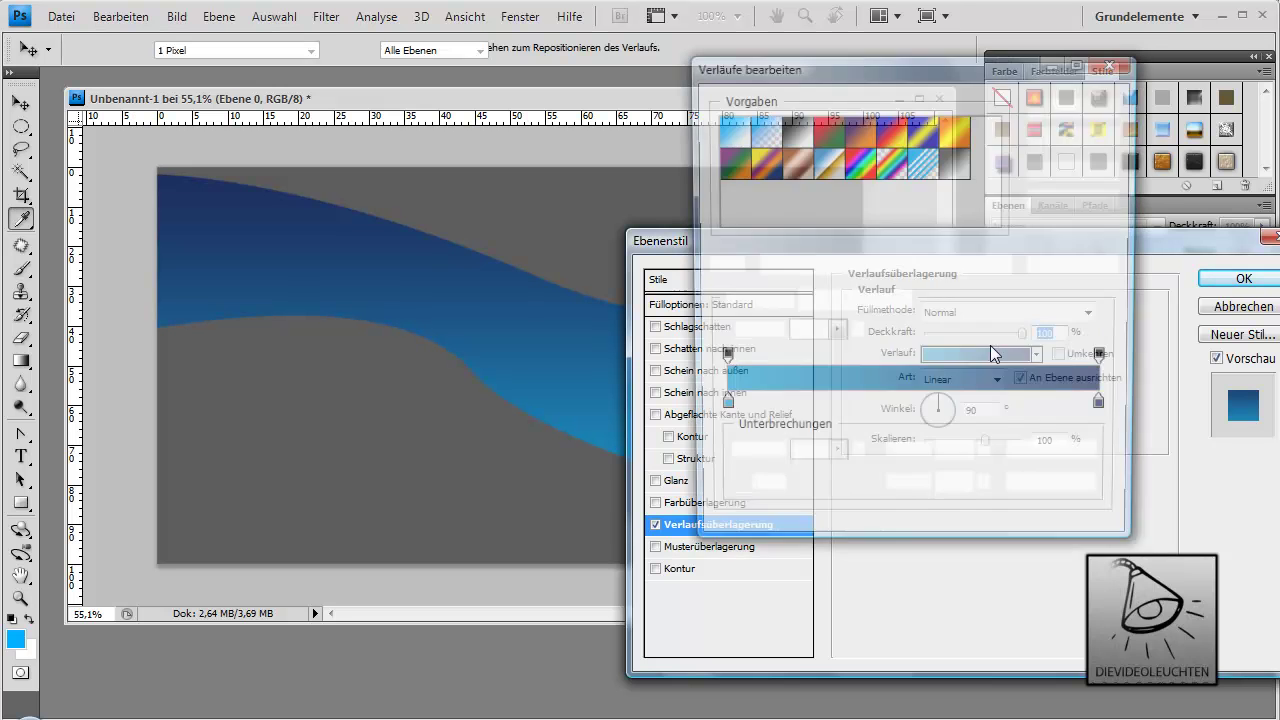
key("Return")
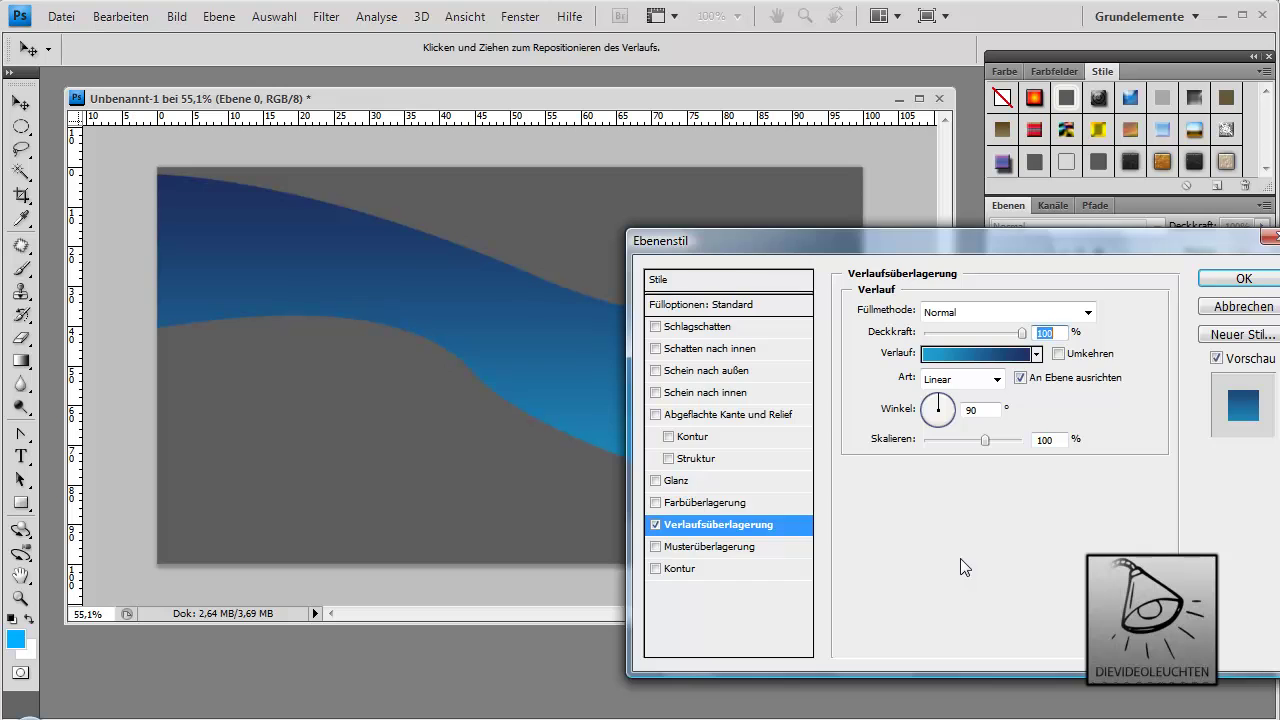
key("Return")
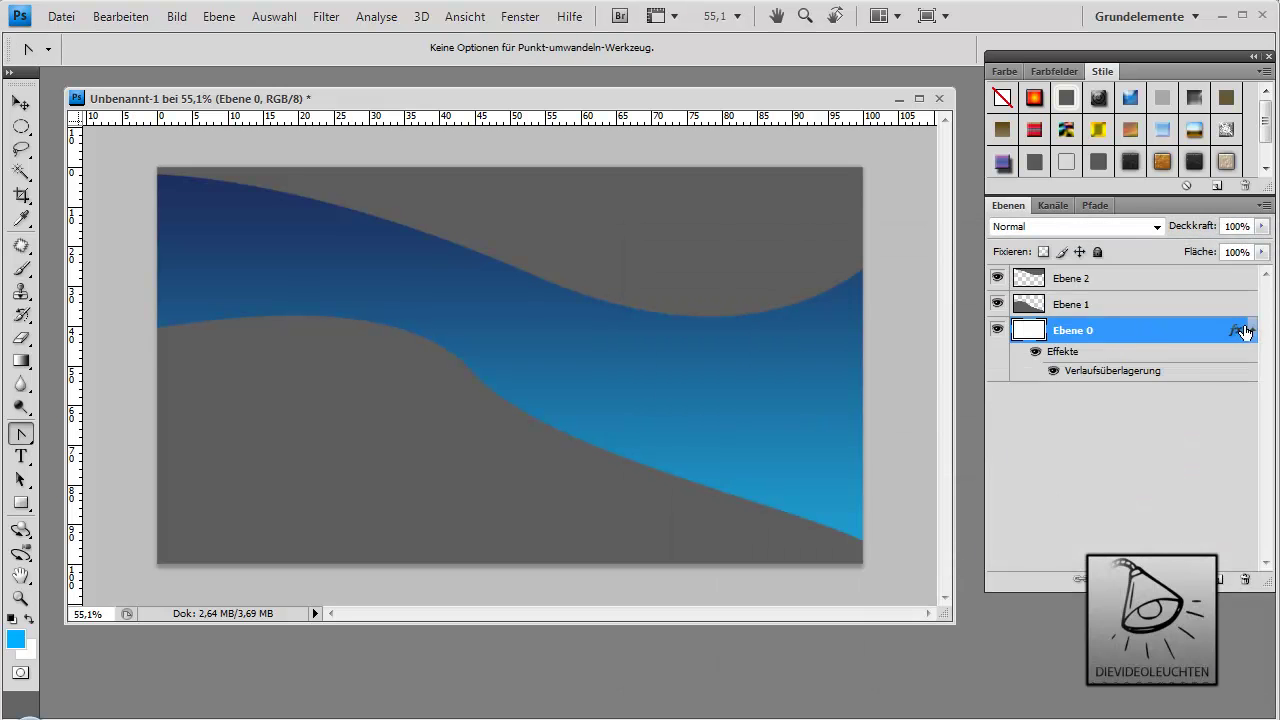
Give the lower wave Ebene 1 a gradient overlay fading from black to dark gray.
left_click(1252, 334)
left_click(1160, 303)
double_click(1160, 303)
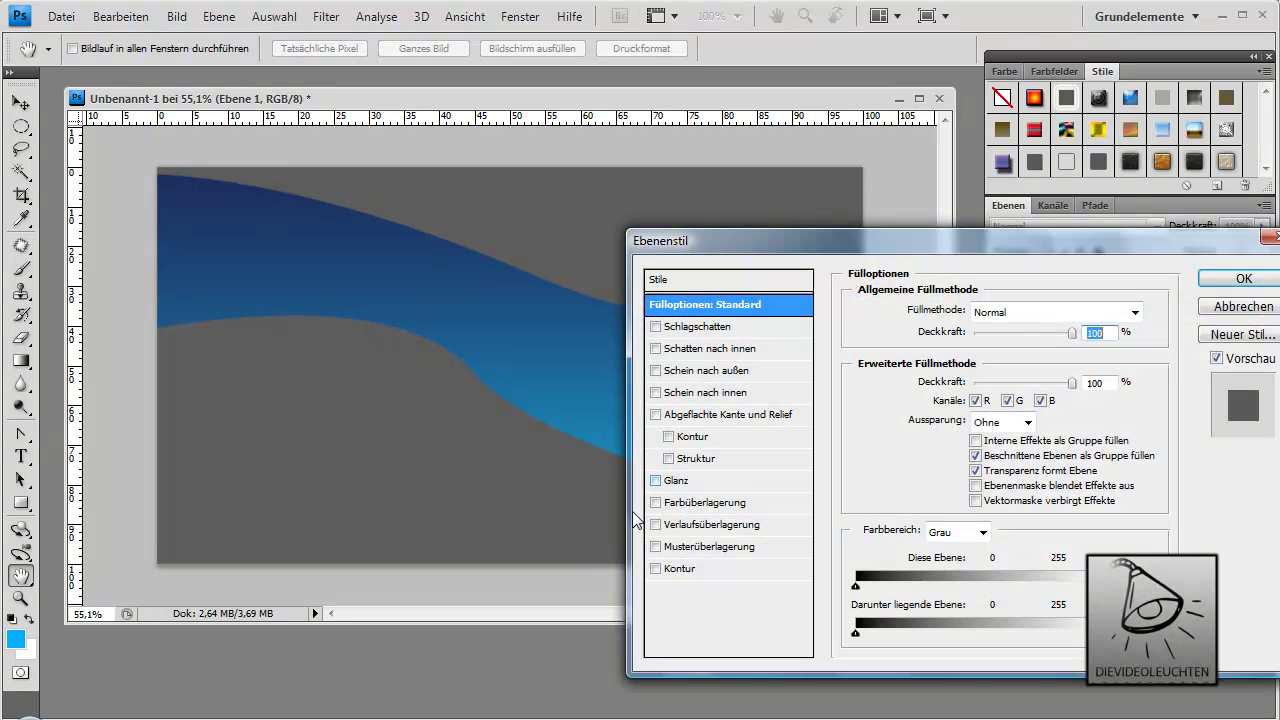
left_click(690, 530)
left_click(905, 334)
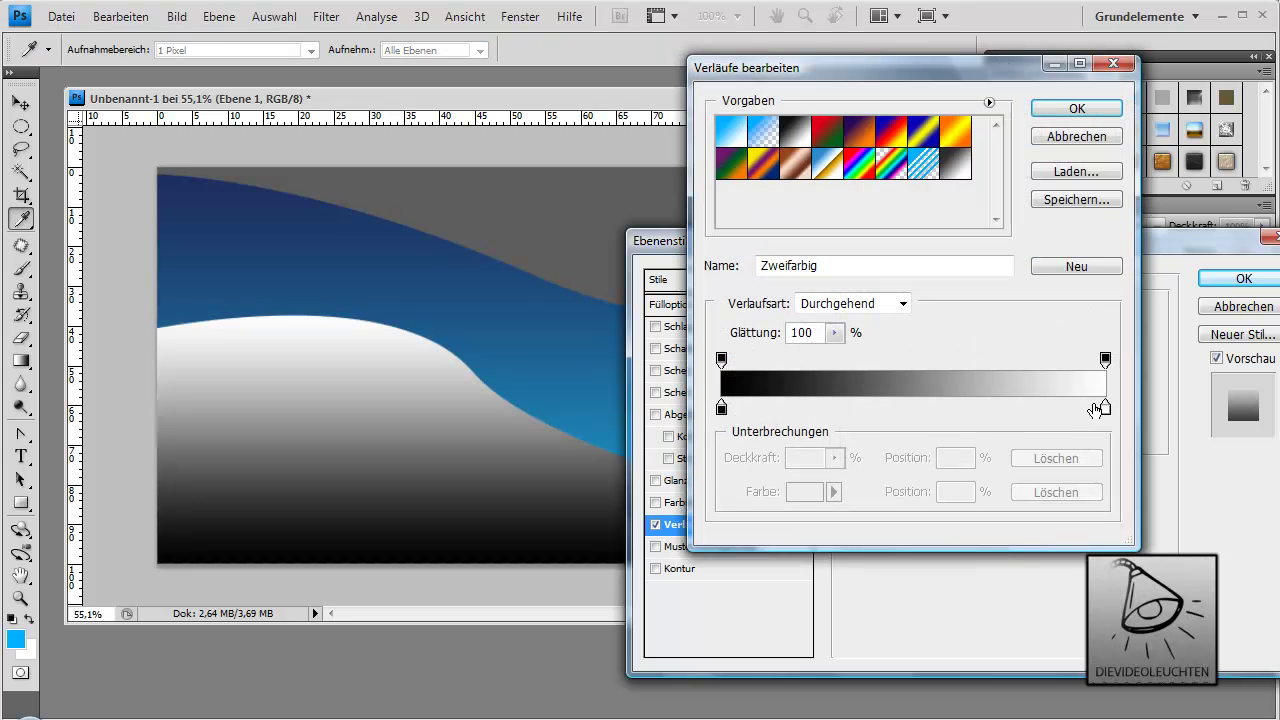
left_click(1105, 410)
left_click(803, 491)
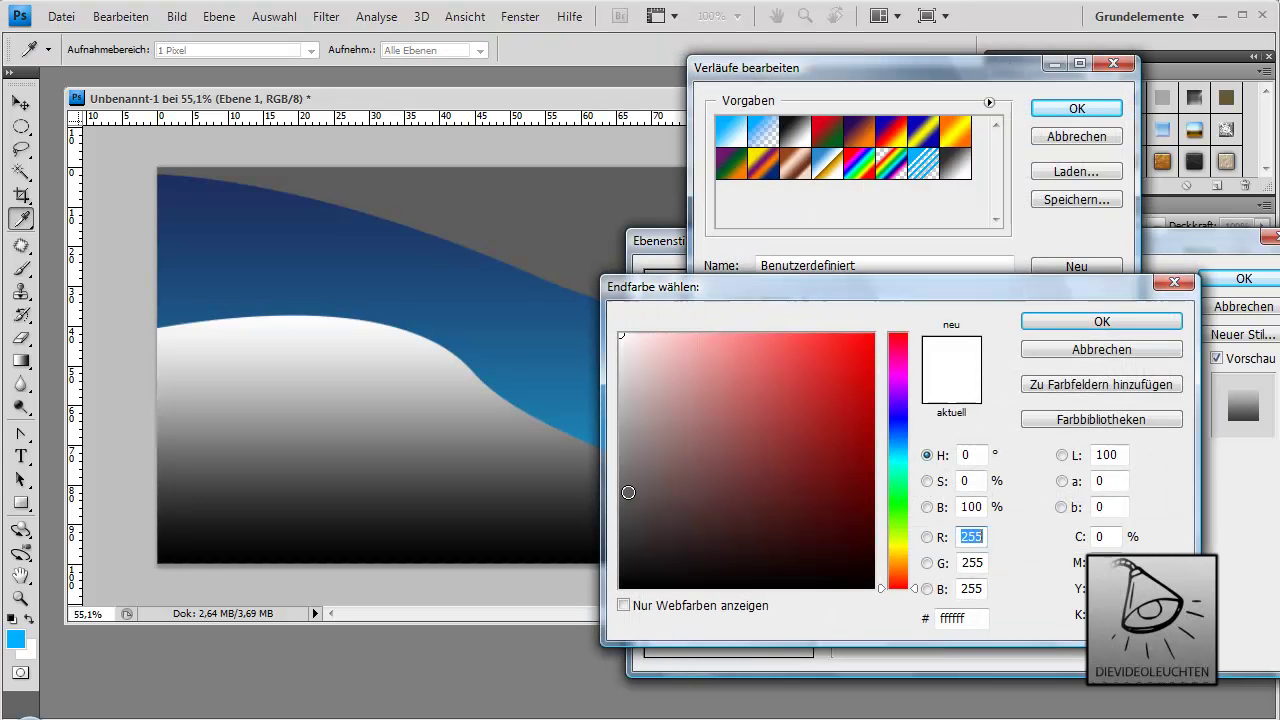
left_click_drag(571, 529, 572, 550)
left_click_drag(665, 535, 604, 525)
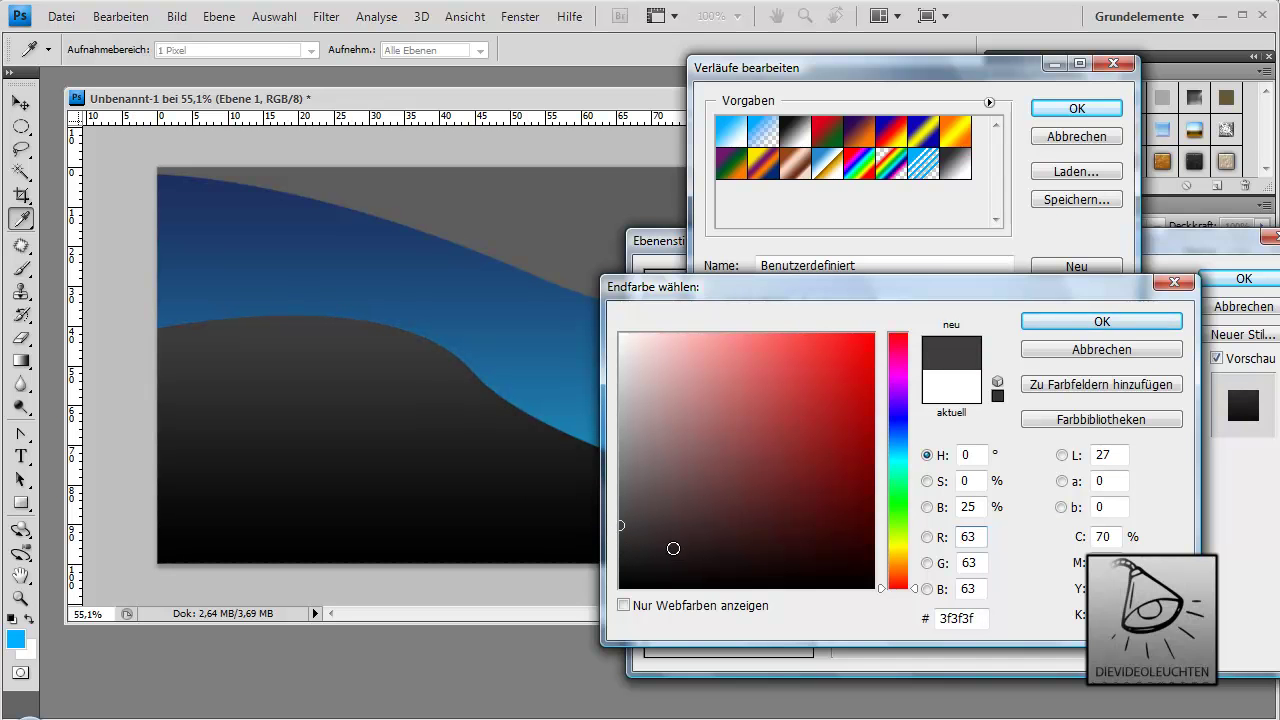
key("Return")
key("Return")
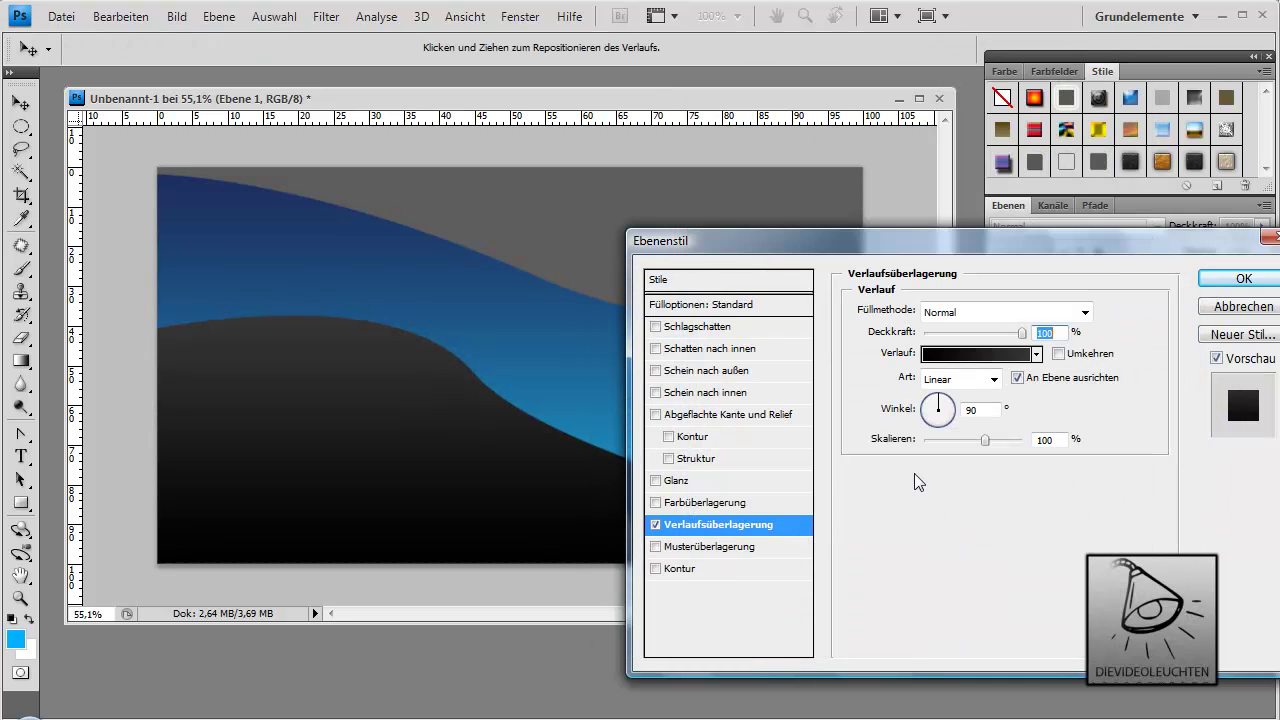
key("Return")
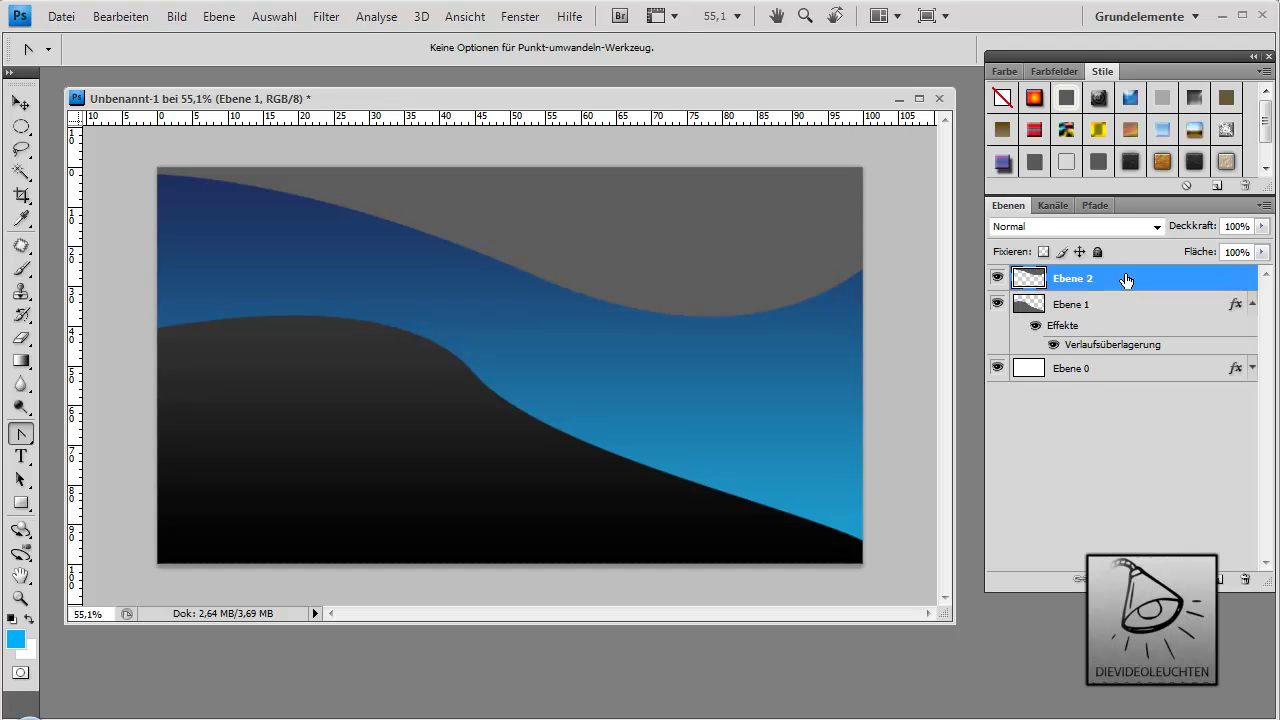
Add a gradient overlay to the upper wave Ebene 2, keeping black as its left stop.
double_click(1126, 280)
left_click(690, 526)
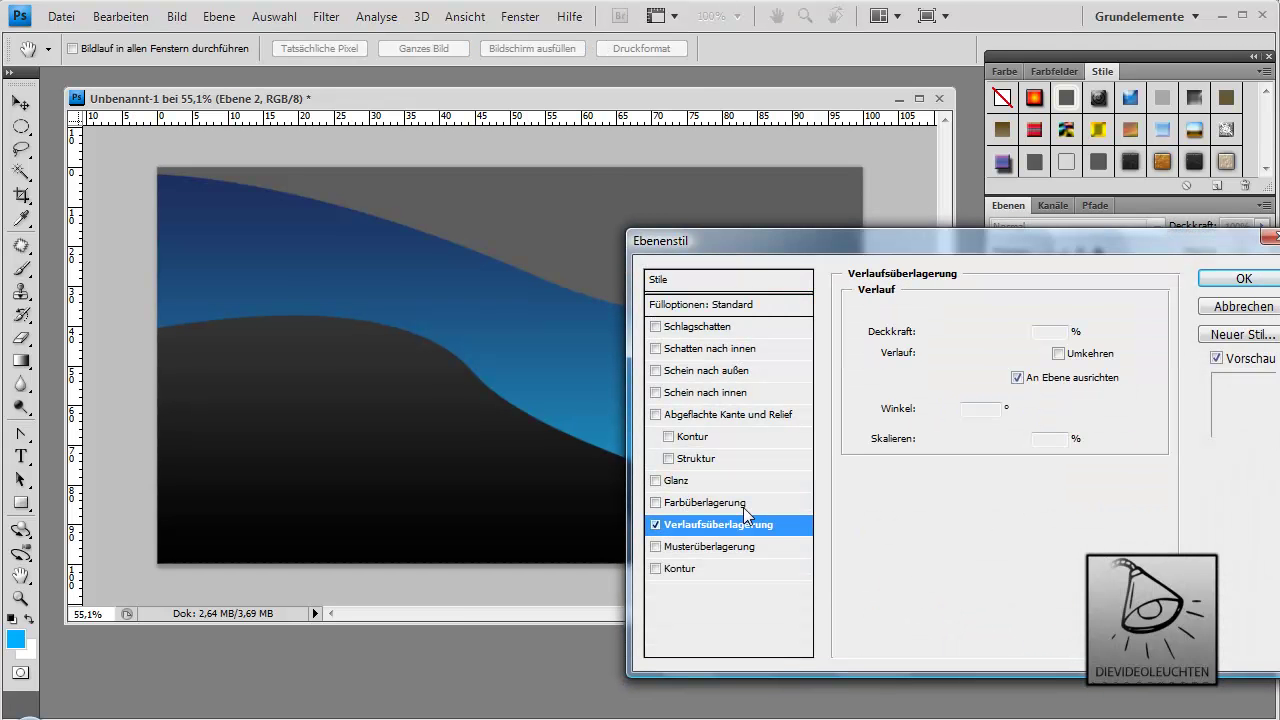
left_click(1030, 350)
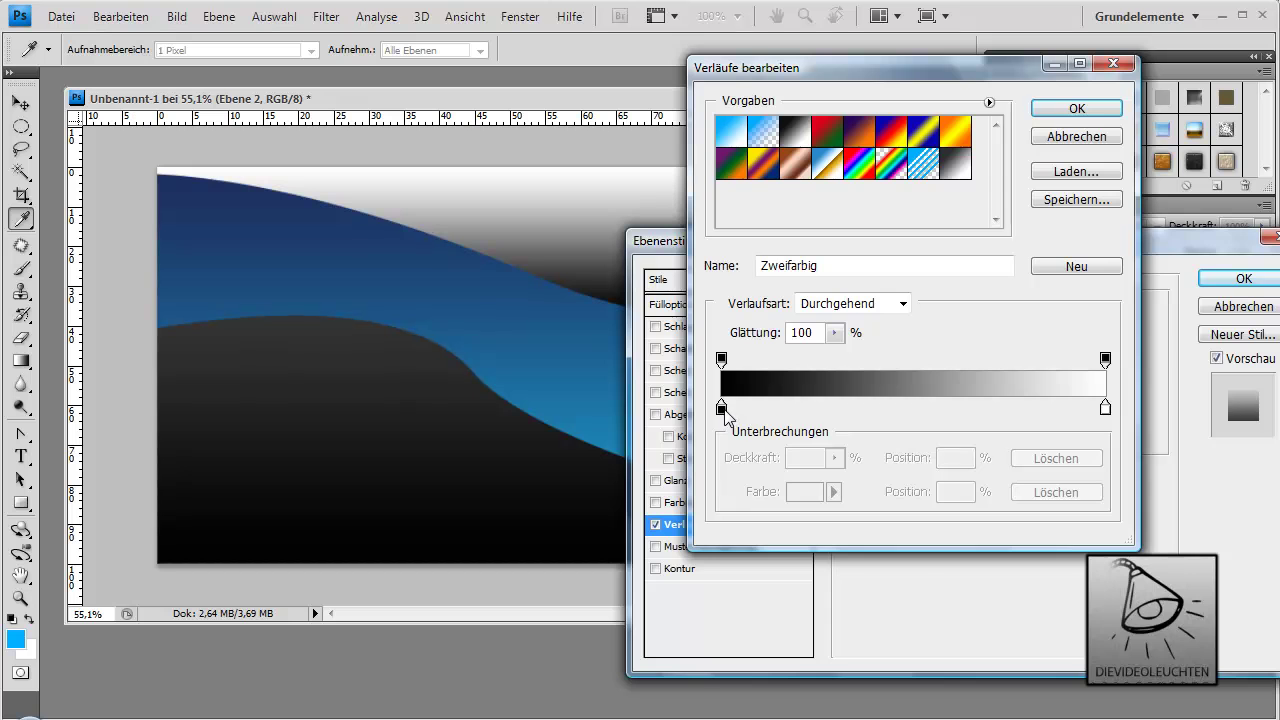
left_click(722, 409)
left_click(805, 491)
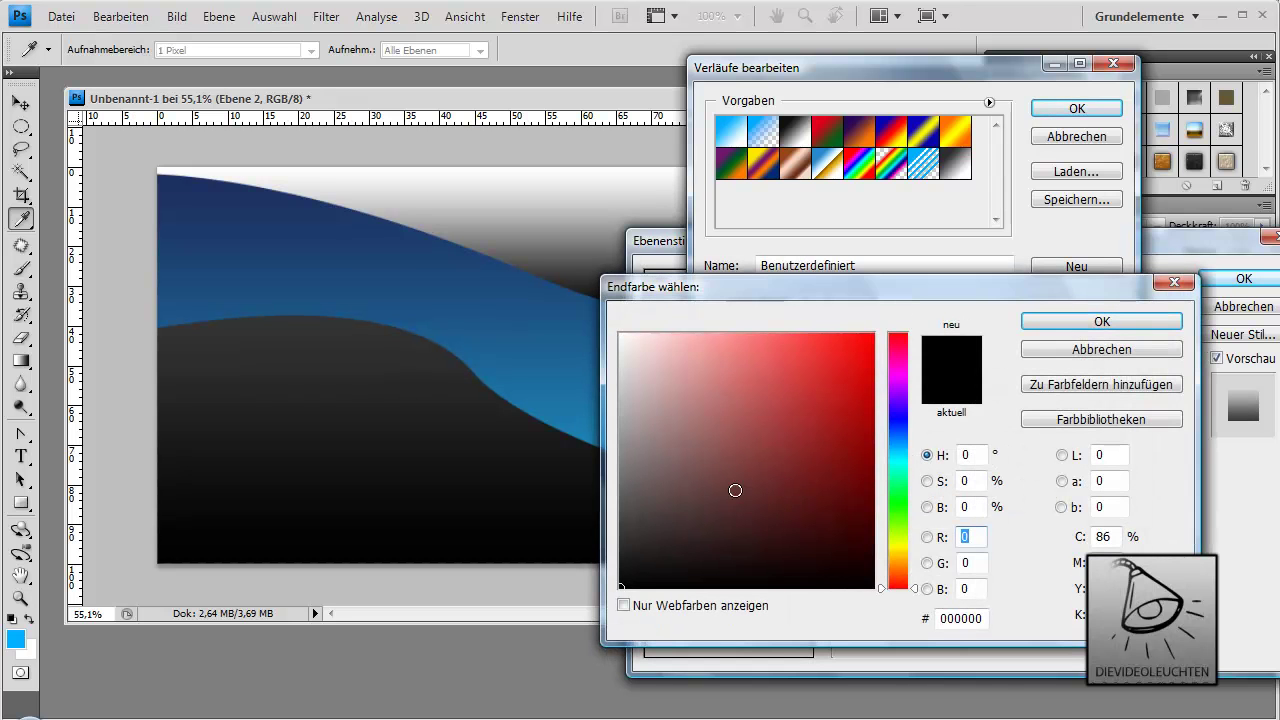
key("Return")
Set Ebene 2's right gradient stop to a dark charcoal gray.
left_click(1104, 408)
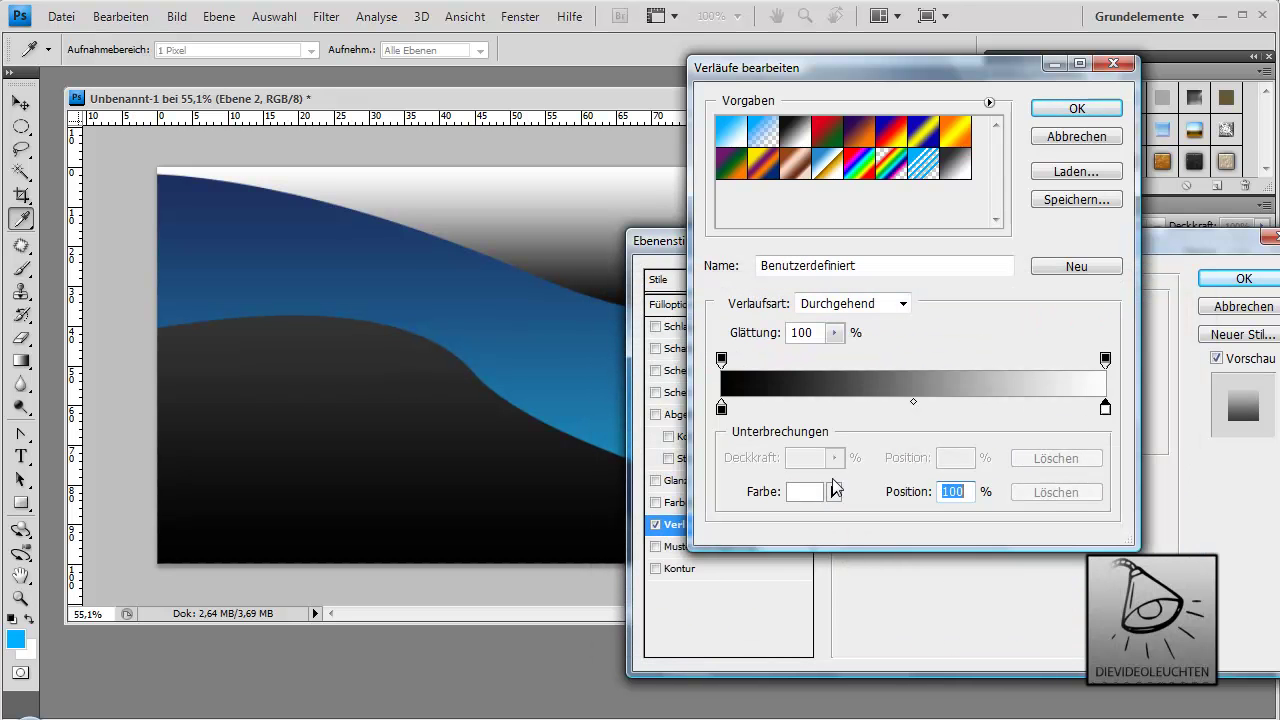
left_click(805, 491)
left_click(620, 450)
left_click(586, 497)
left_click(600, 566)
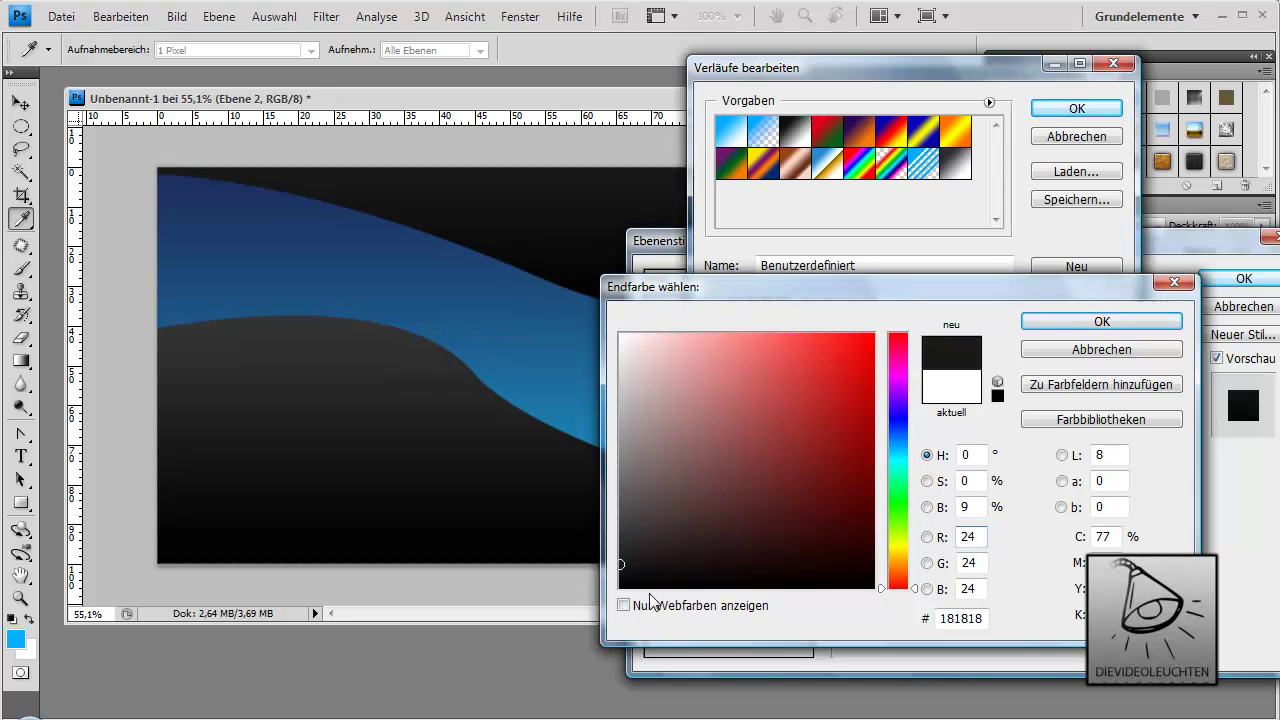
left_click(620, 556)
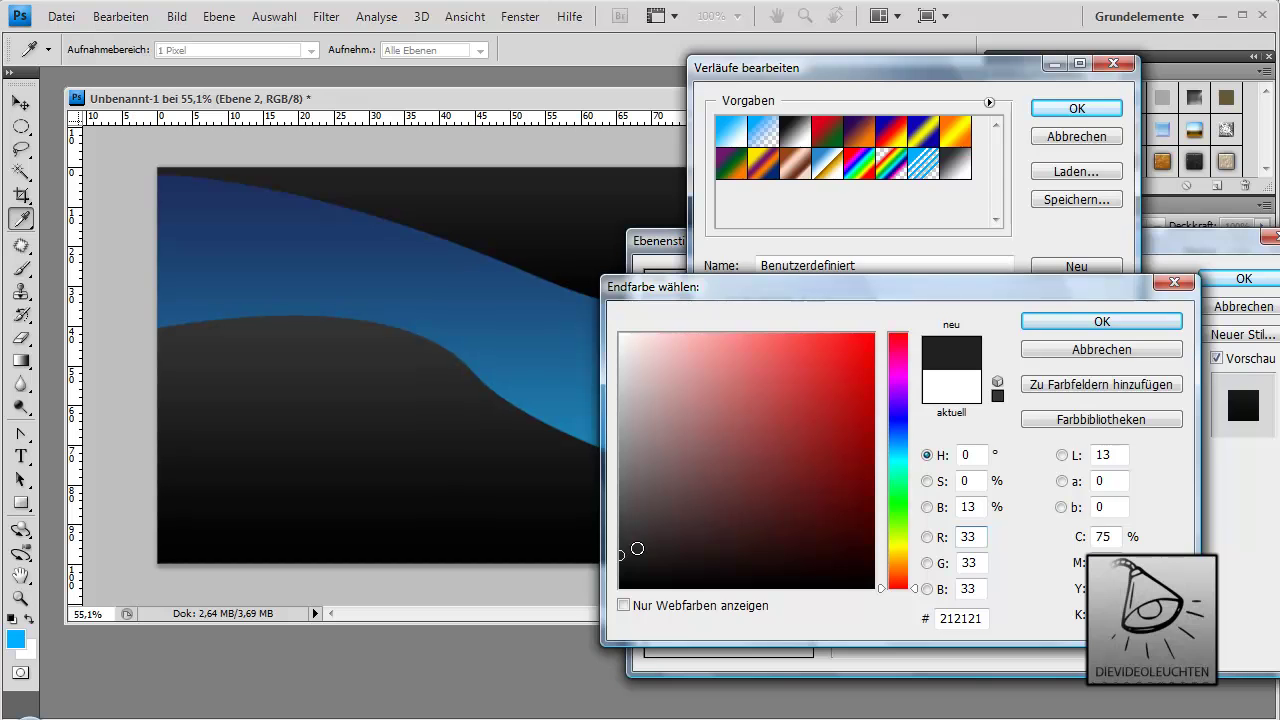
left_click(618, 548)
key("Return")
key("Return")
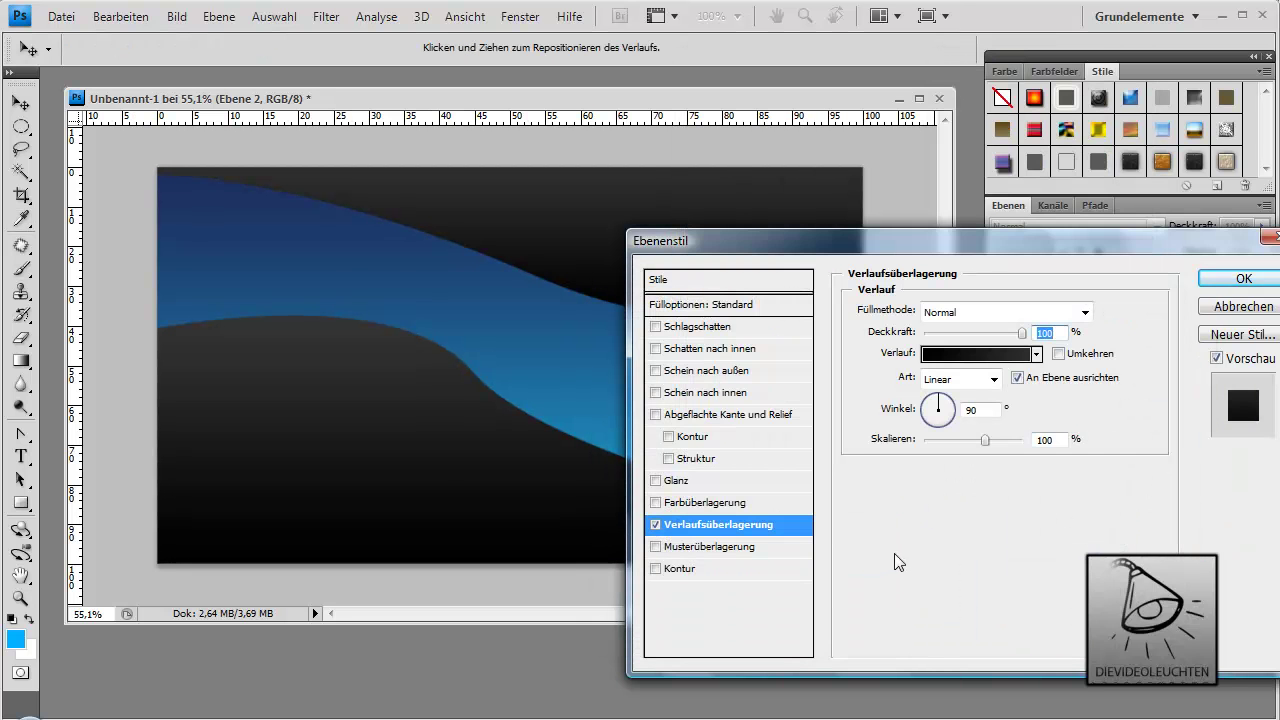
key("Return")
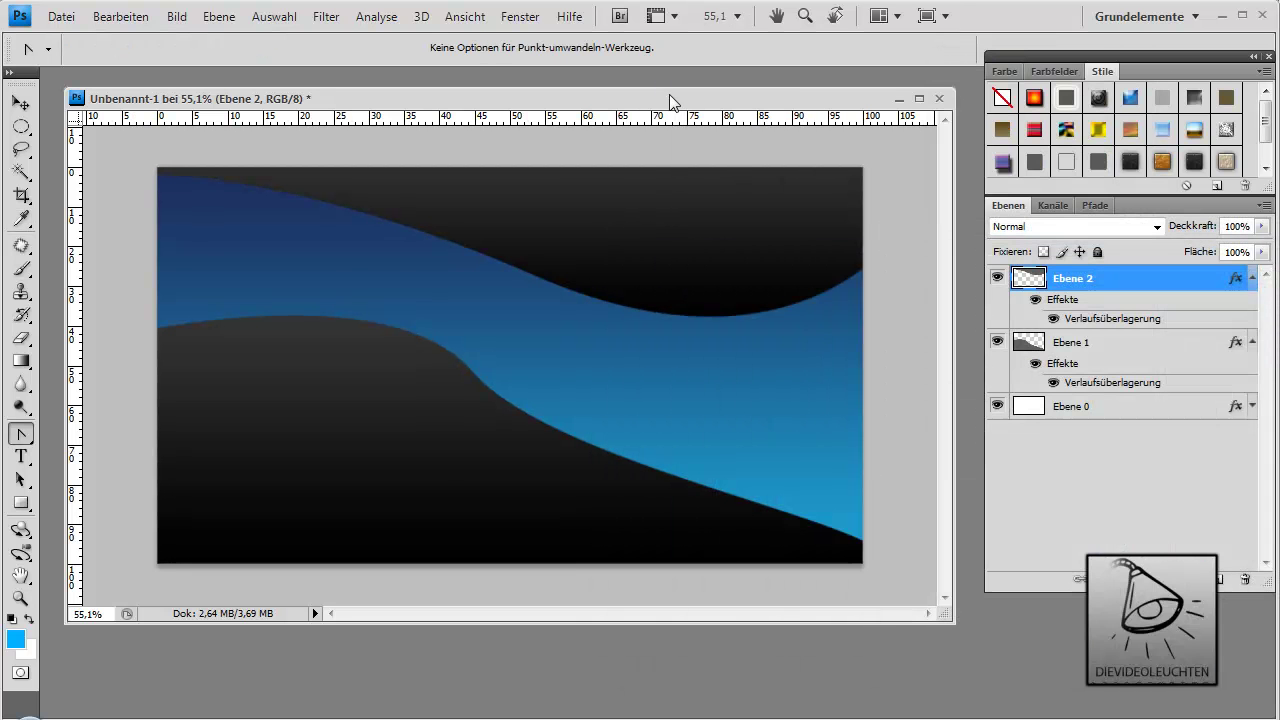
left_click_drag(660, 98, 657, 102)
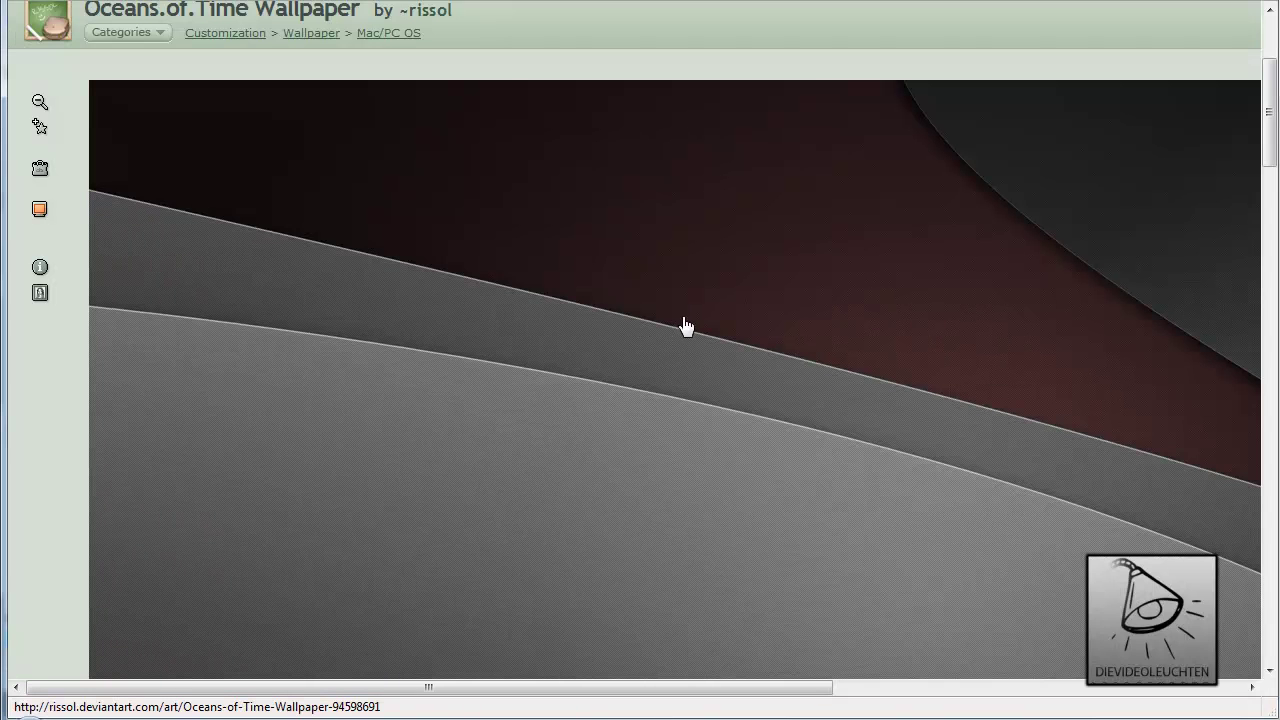
left_click(645, 302)
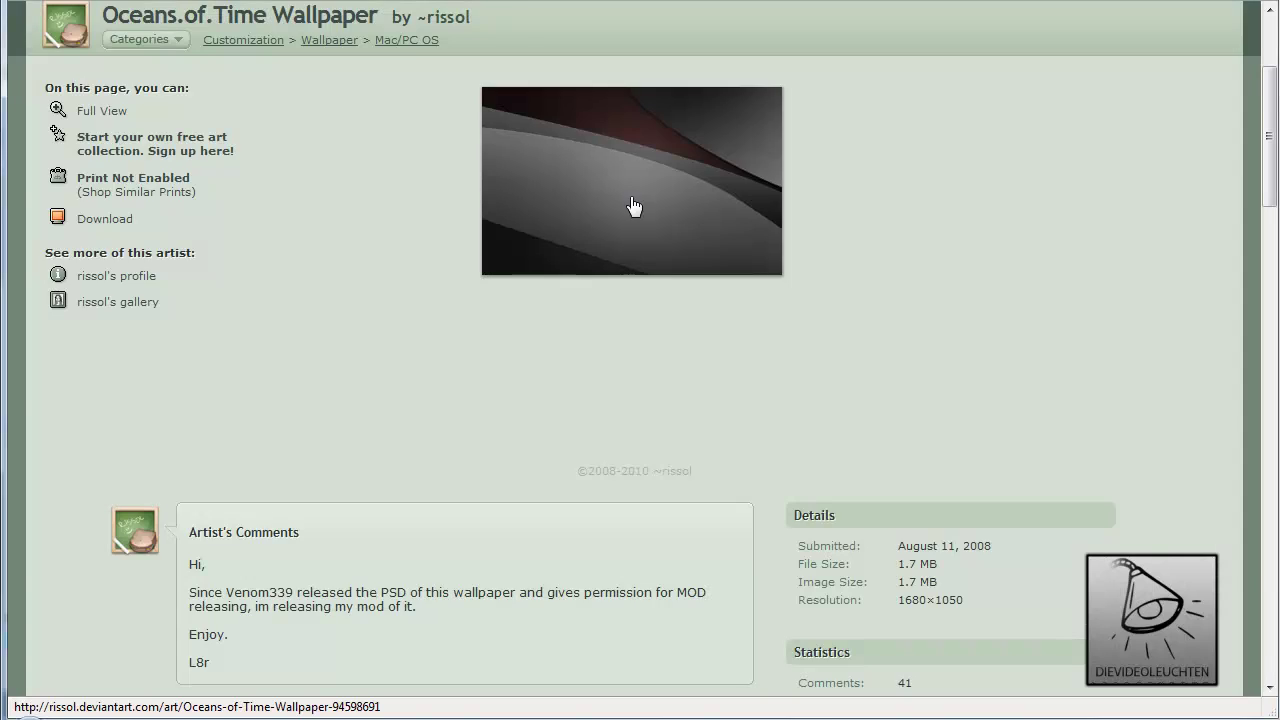
left_click(703, 277)
scroll(740, 340, "down", 5)
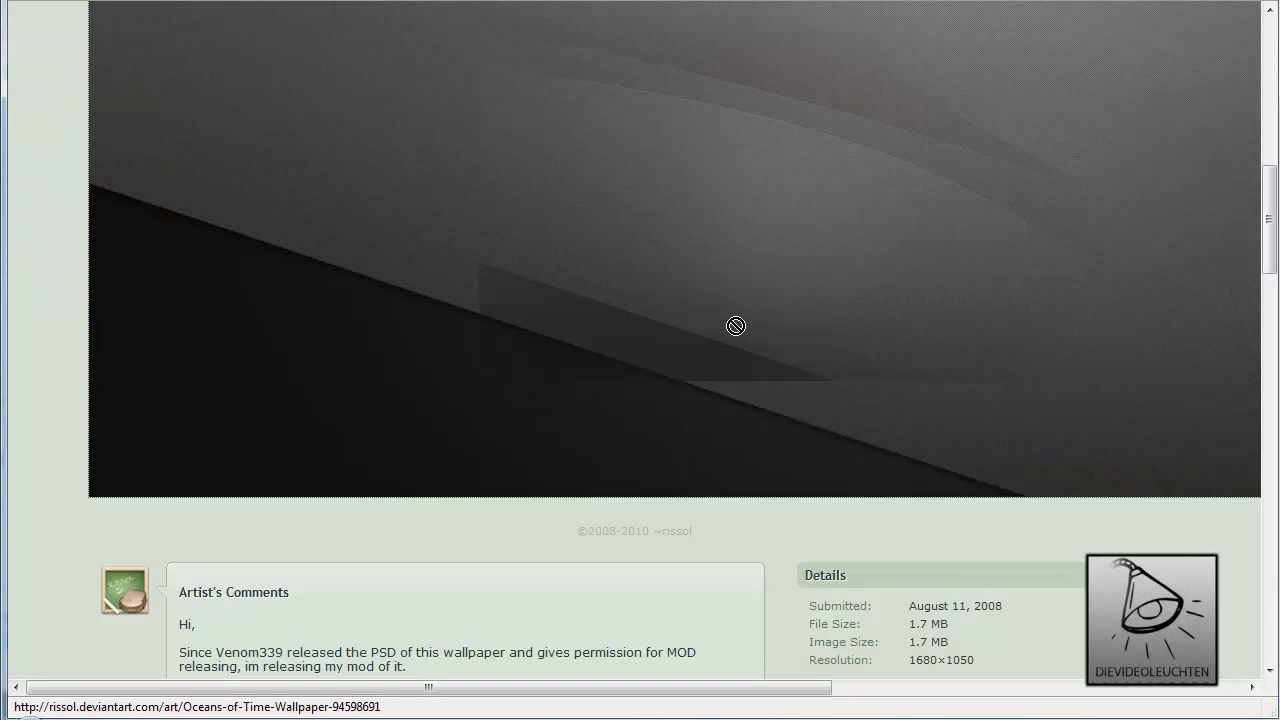
scroll(700, 340, "down", 10)
scroll(605, 345, "up", 10)
scroll(600, 355, "up", 10)
scroll(597, 365, "up", 10)
left_click(552, 486)
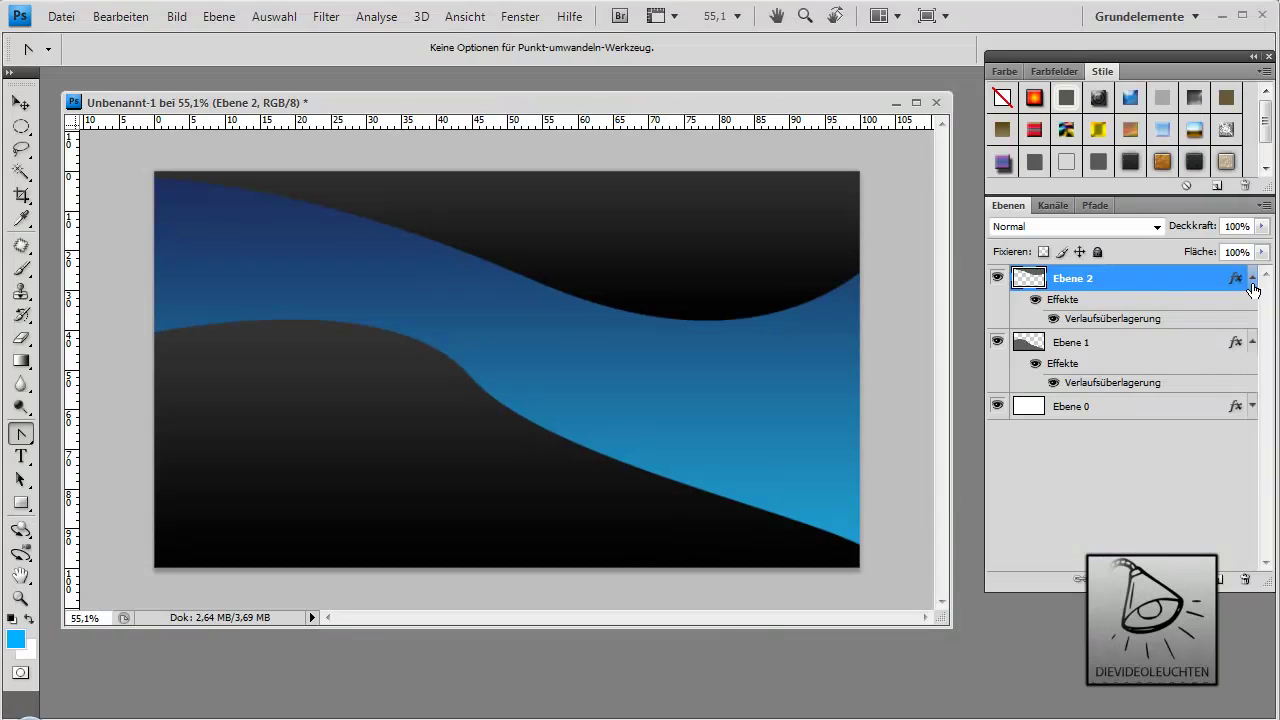
Add a mid-grey Kontur outline to the lower wave Ebene 1.
left_click(1252, 278)
left_click(1252, 304)
left_click(1132, 314)
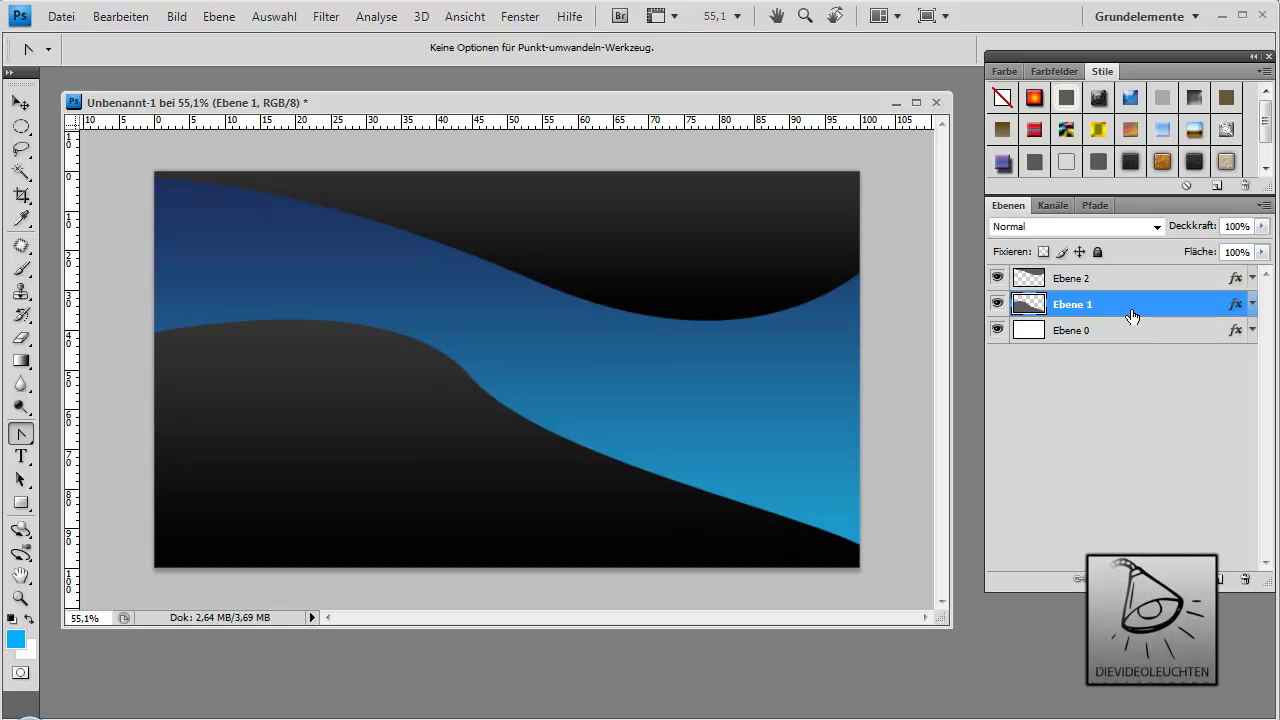
double_click(1127, 308)
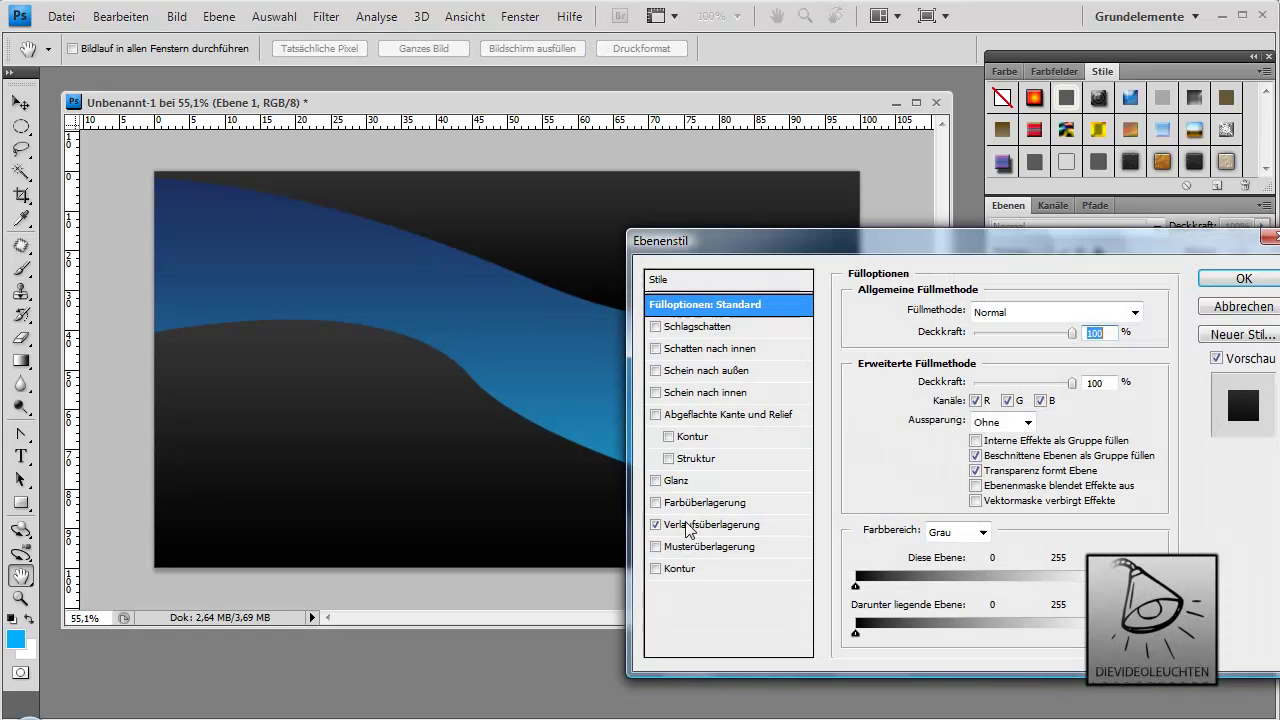
left_click(655, 568)
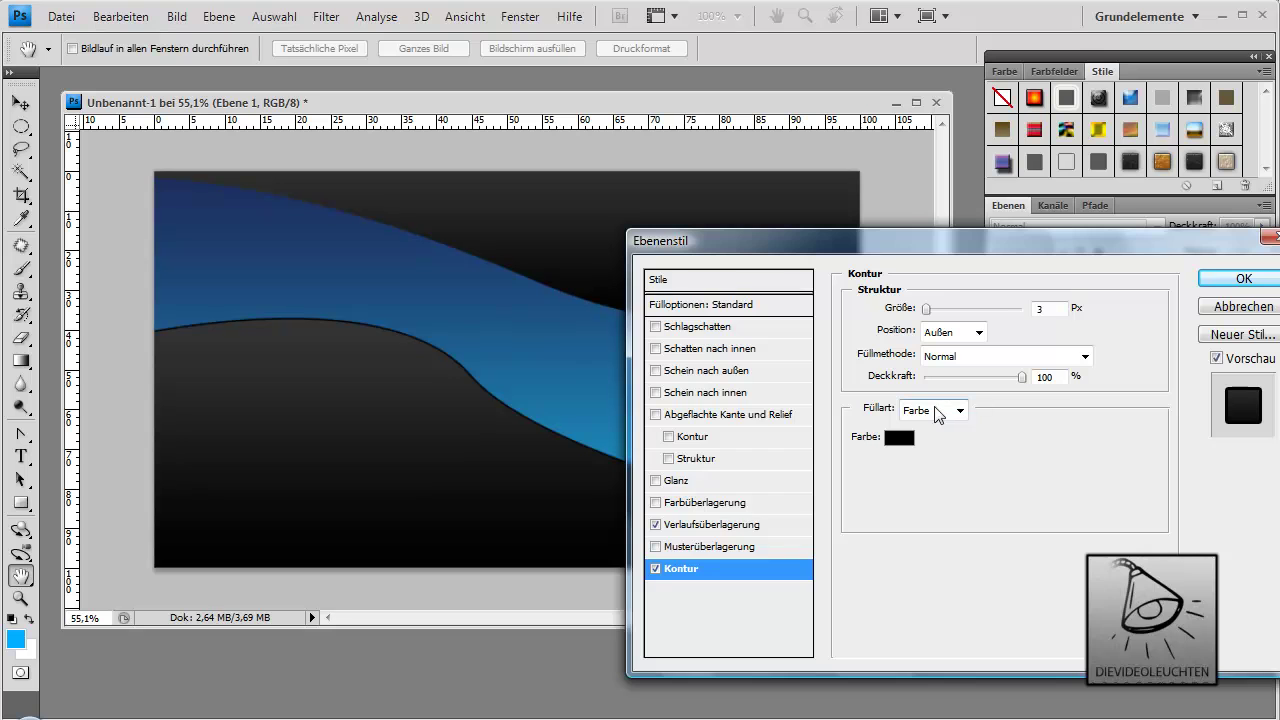
left_click(898, 437)
left_click_drag(592, 443, 568, 430)
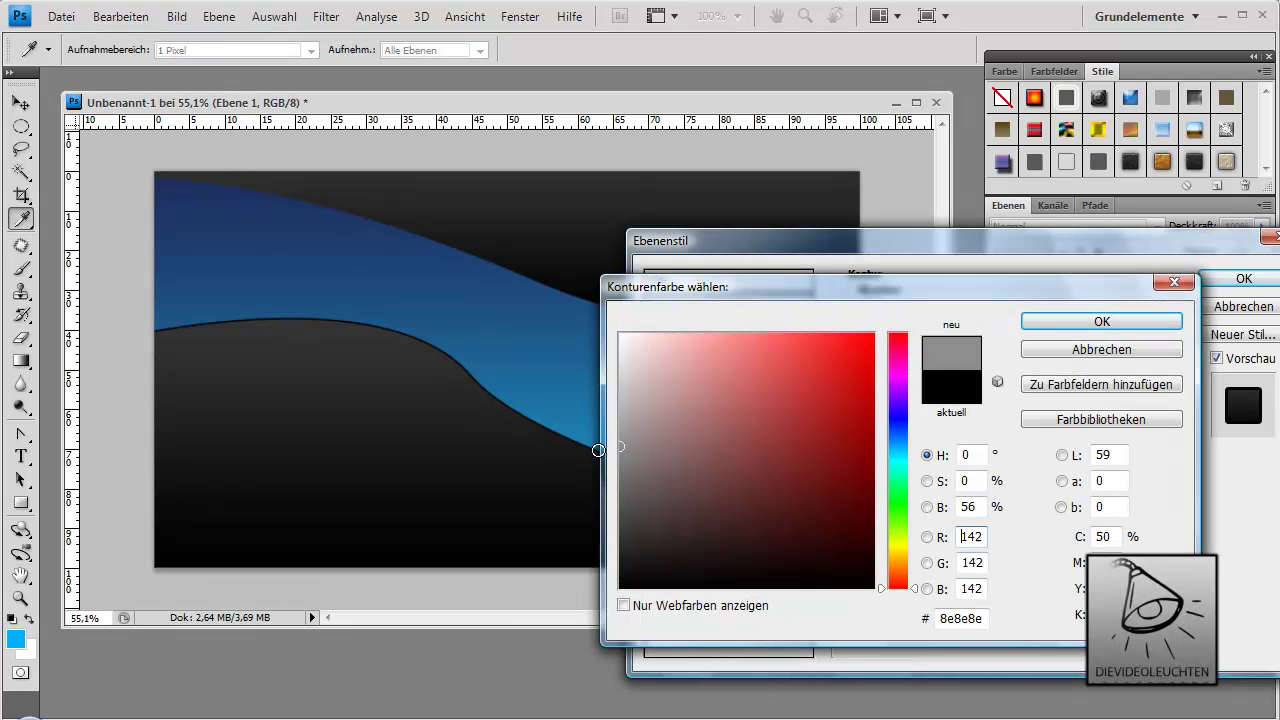
key("Return")
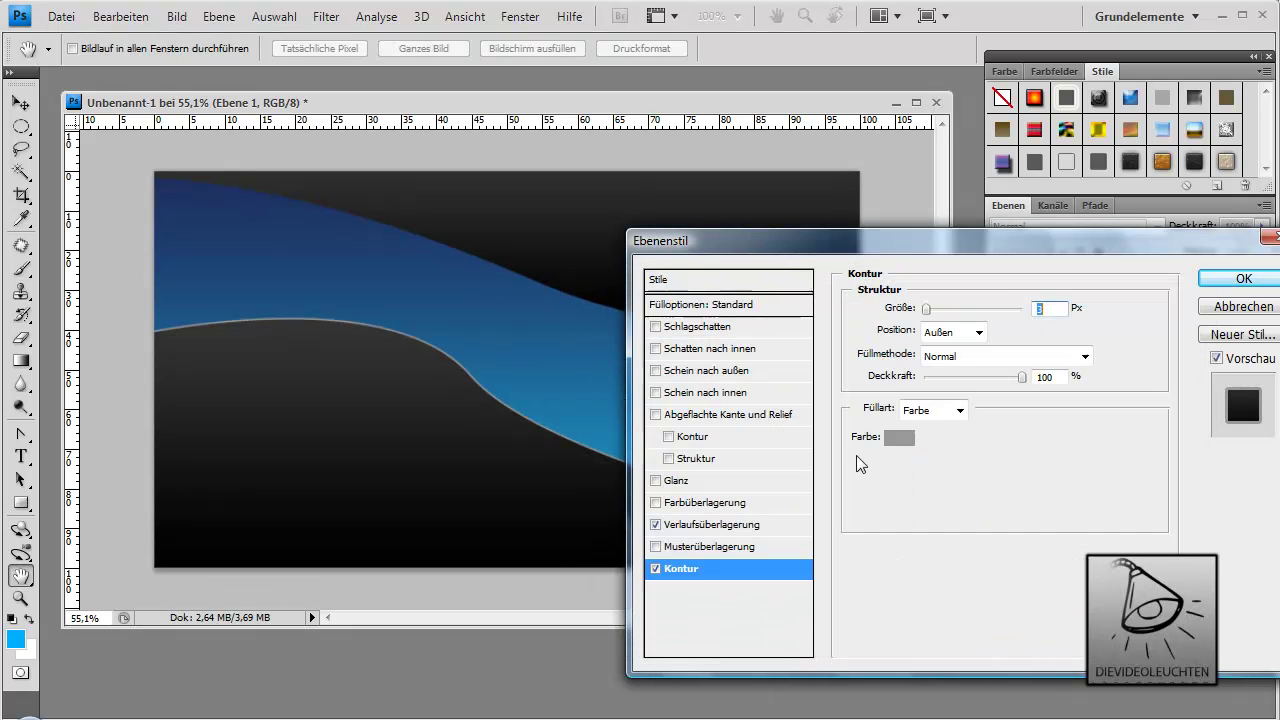
Add a black outer glow with Normal blend mode, size 20 and 42% opacity.
left_click(711, 370)
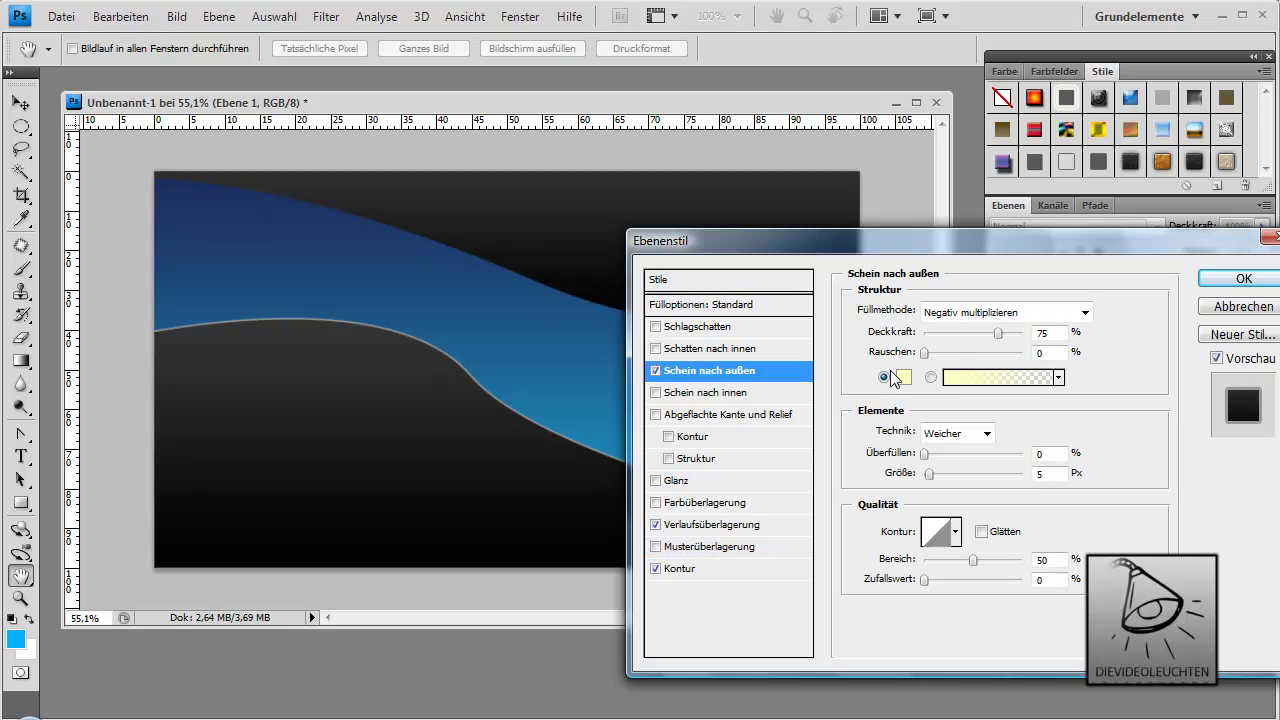
left_click(898, 378)
left_click_drag(766, 491, 931, 613)
key("Return")
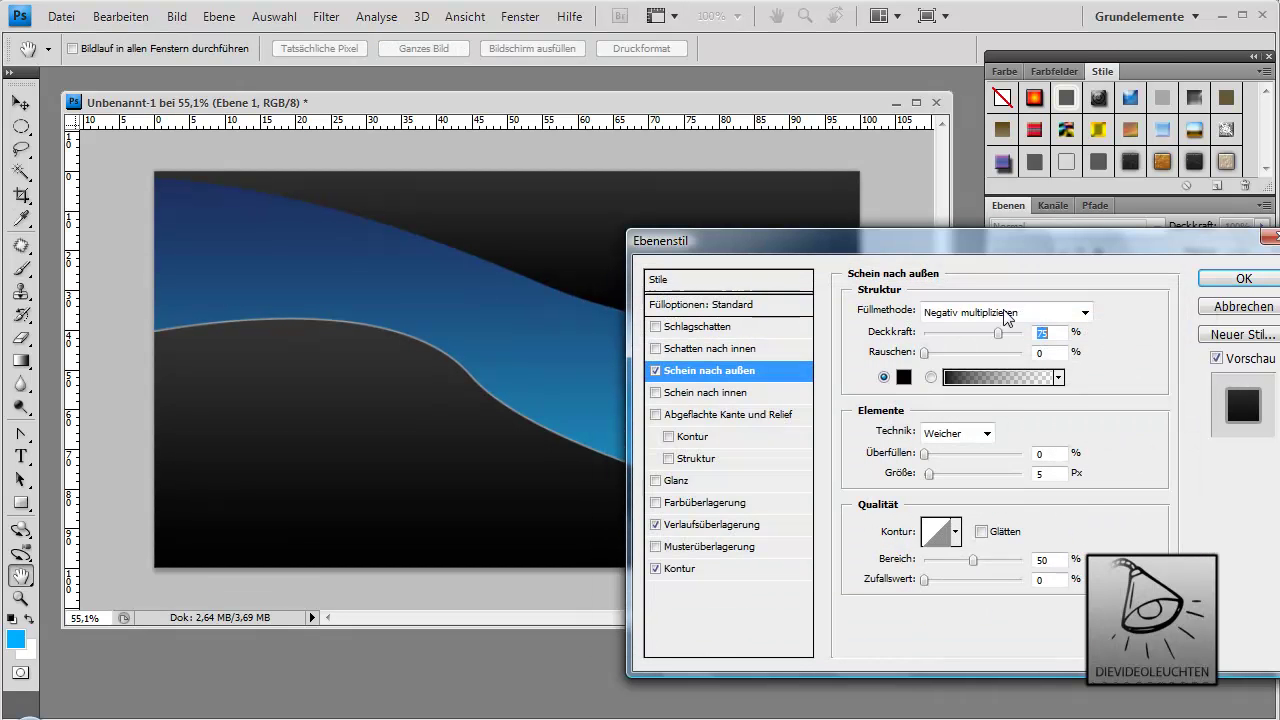
left_click(1000, 312)
key("n")
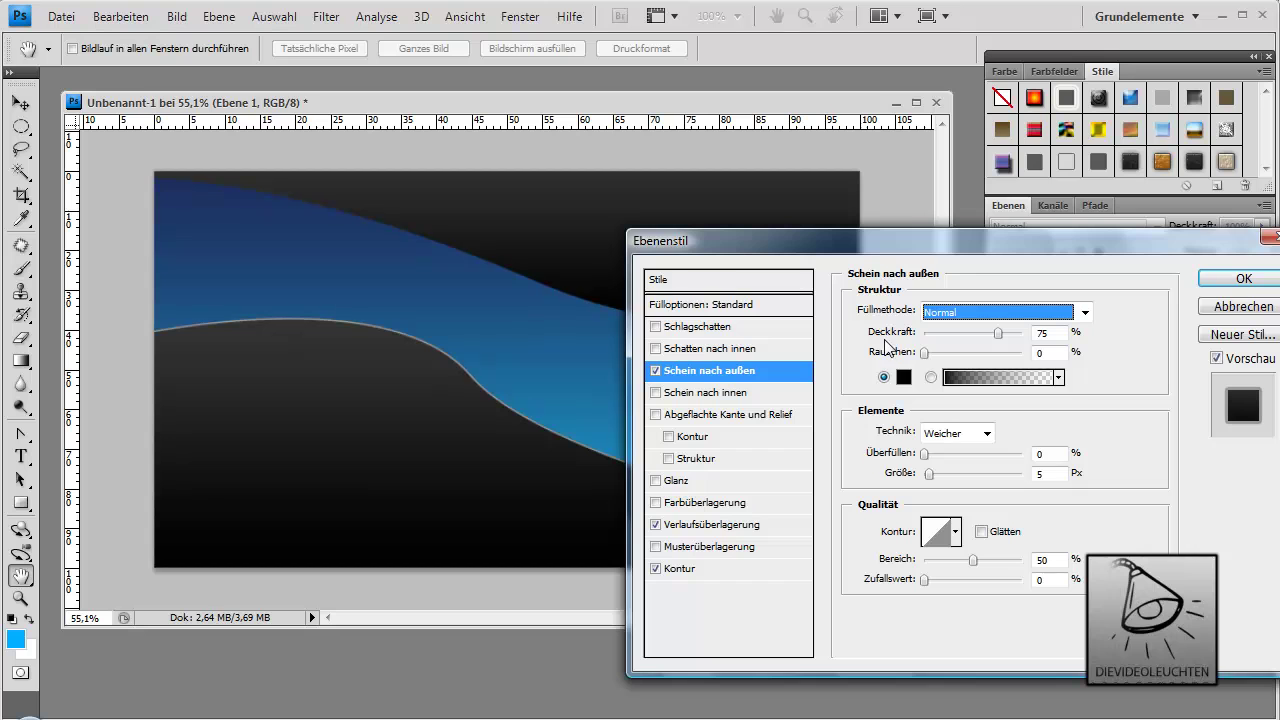
left_click(1022, 474)
type("10")
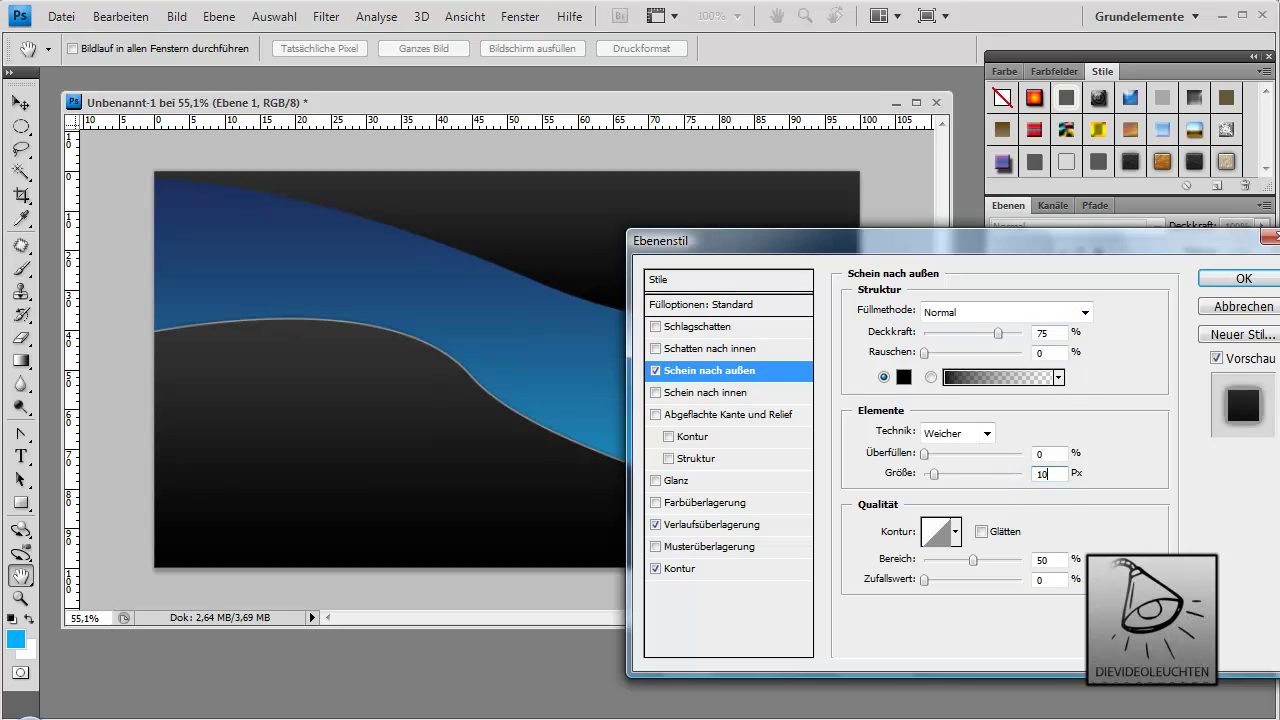
double_click(1042, 474)
type("20")
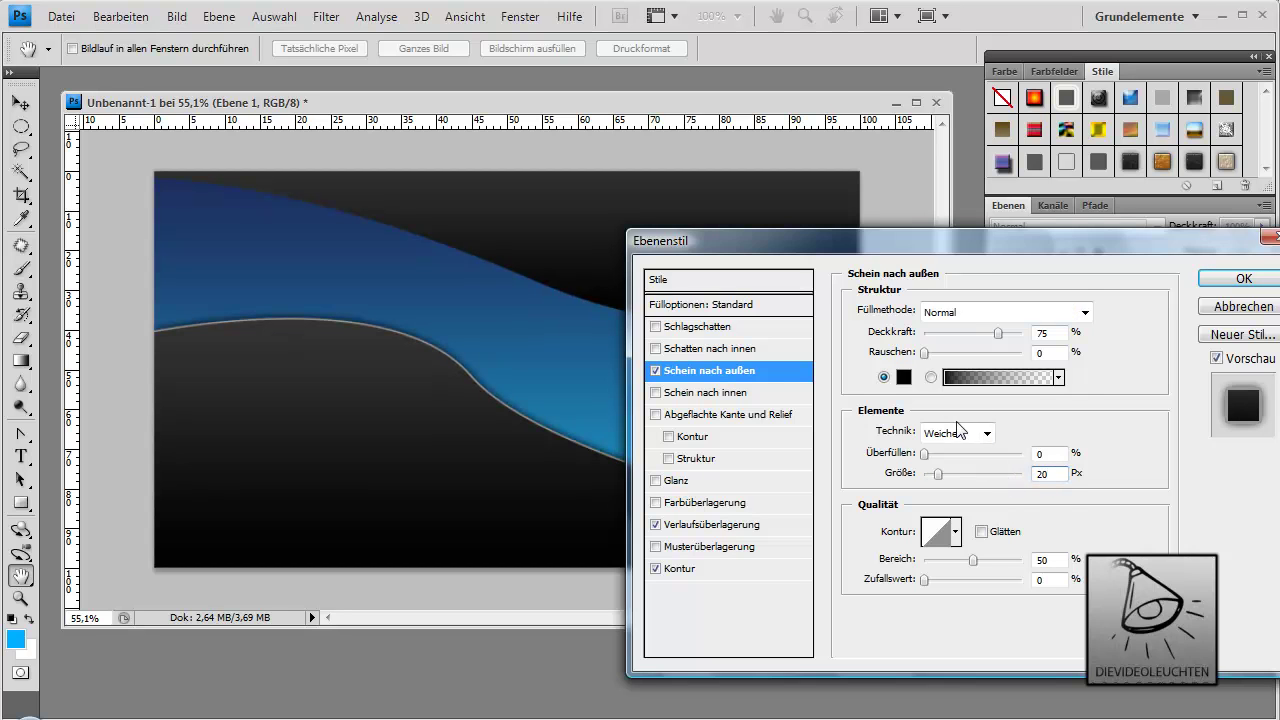
left_click_drag(998, 333, 966, 334)
Add a drop shadow angled about -112° and apply the effects.
left_click(657, 333)
left_click_drag(935, 368, 930, 395)
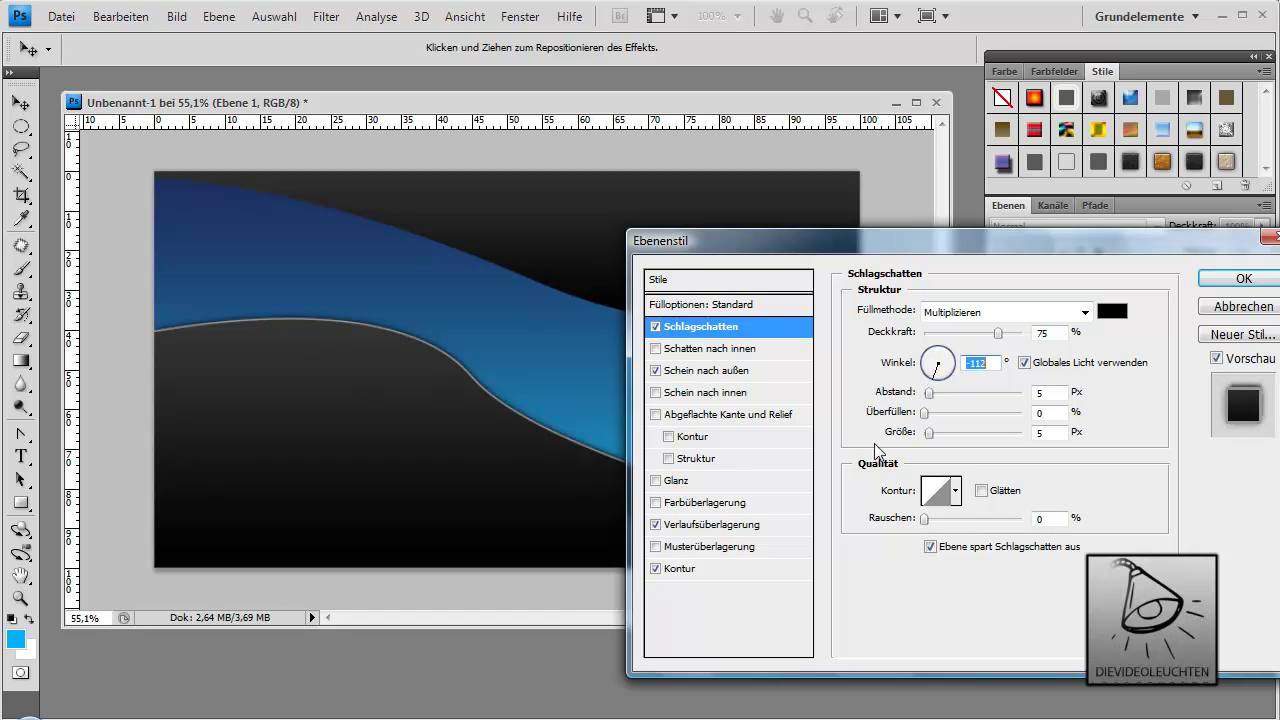
key("Return")
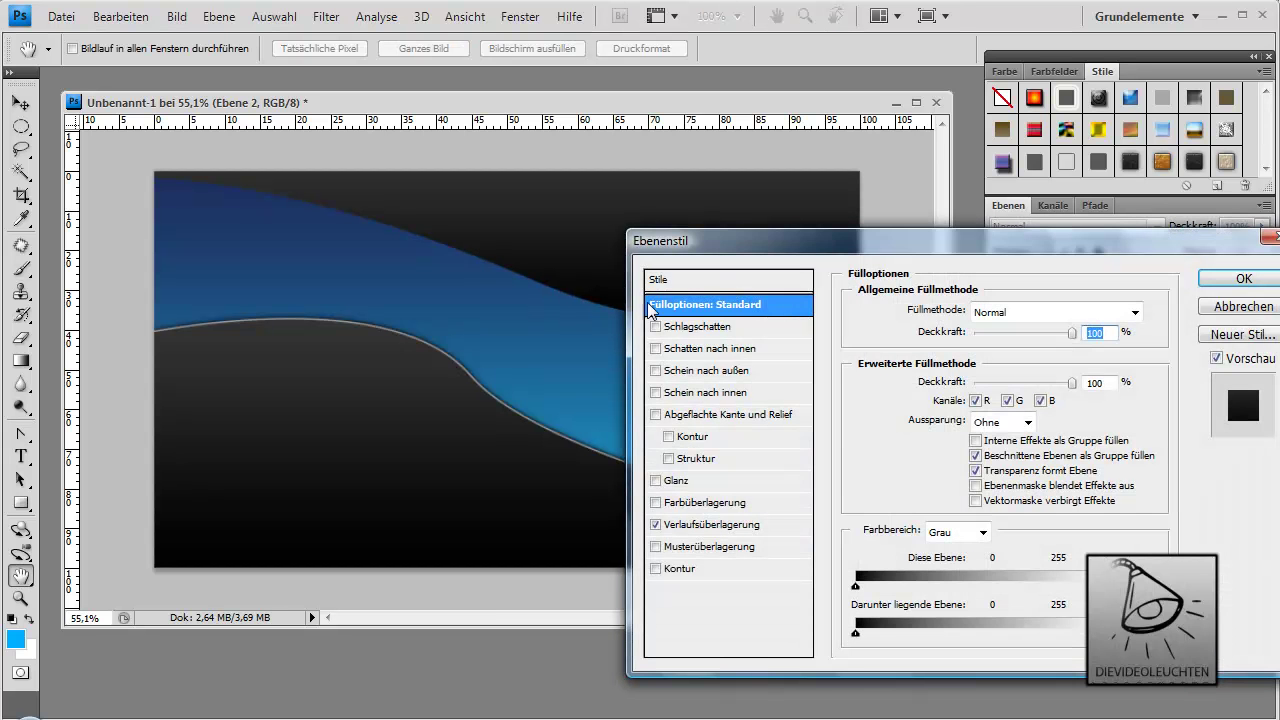
Add a drop shadow to the upper wave Ebene 2 at an angle of about 78°.
left_click(693, 328)
left_click(944, 353)
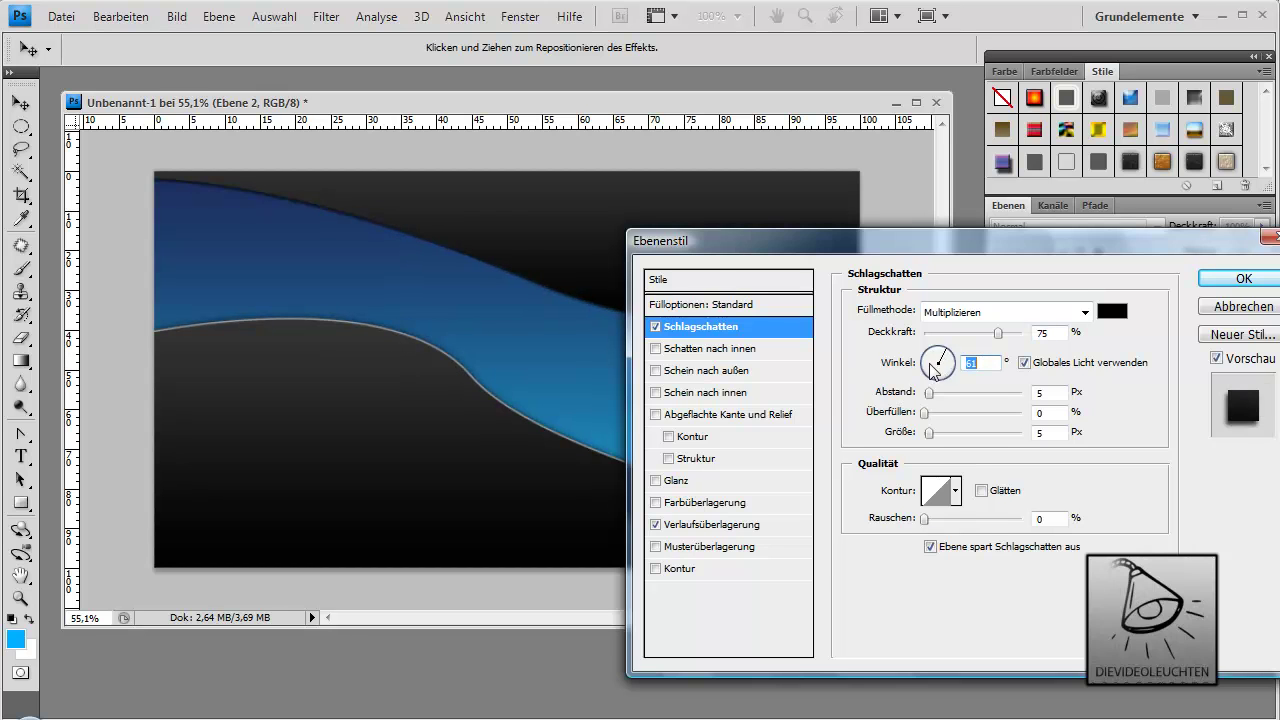
left_click_drag(942, 364, 944, 334)
Add a black outer glow with Normal blend mode and size 15.
left_click(713, 378)
left_click(965, 375)
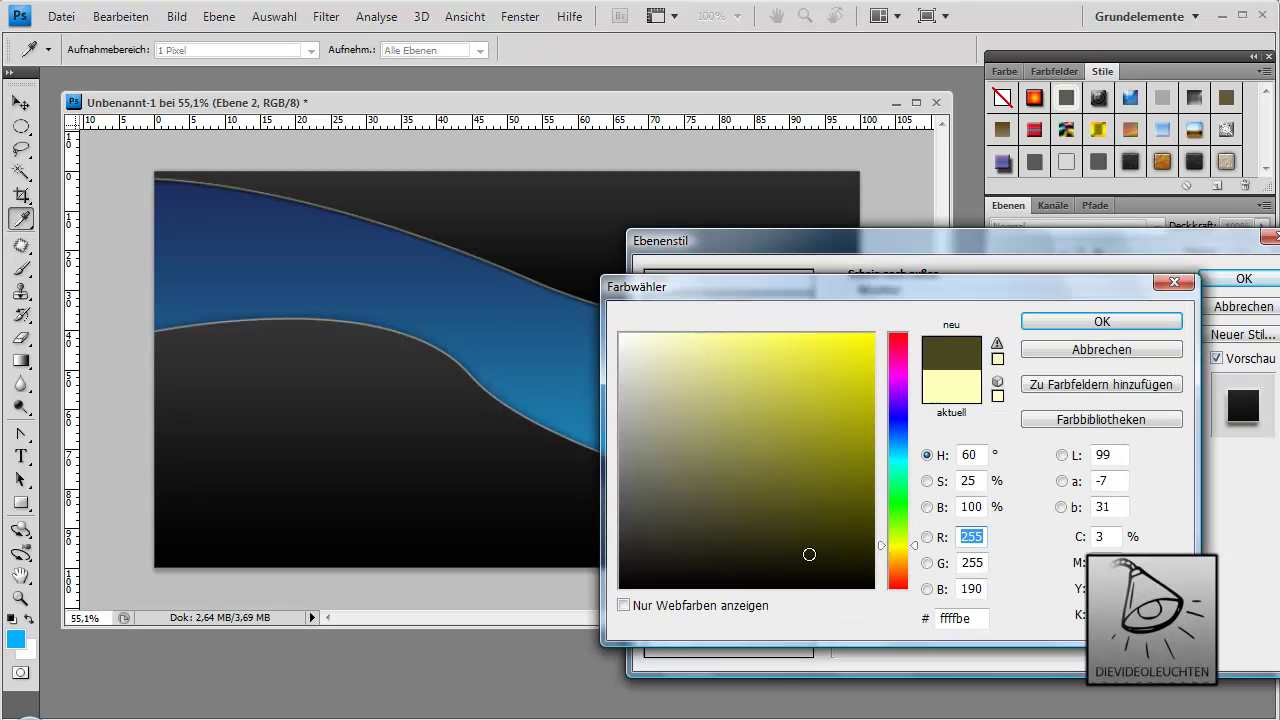
left_click_drag(759, 520, 875, 589)
left_click(1101, 321)
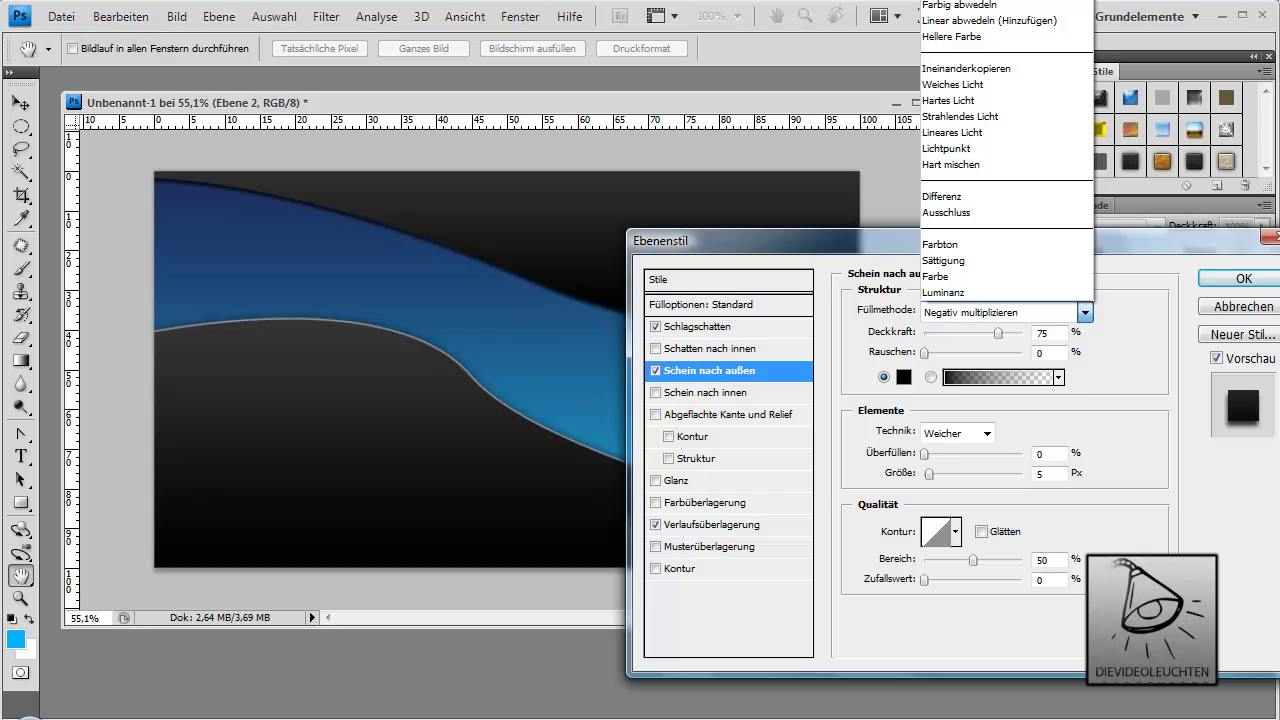
key("n")
left_click(1038, 476)
type("15")
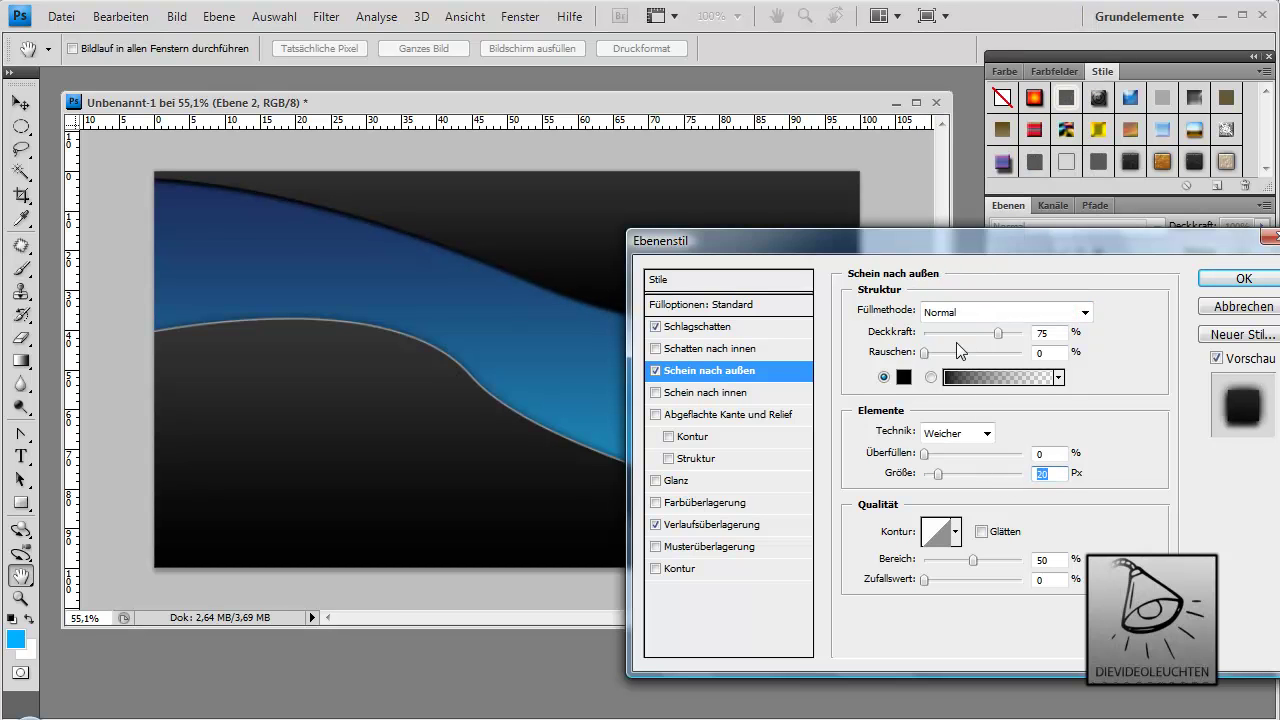
Add the same grey outline and apply the effects.
left_click(685, 568)
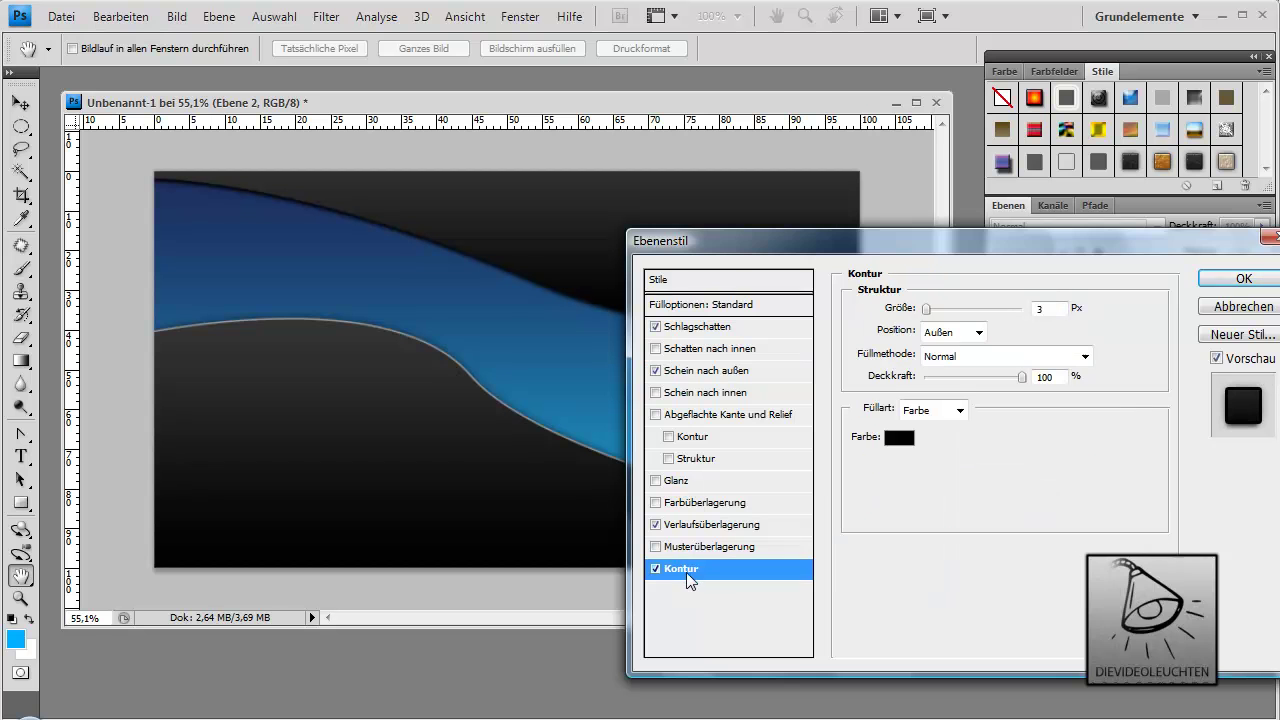
left_click(898, 437)
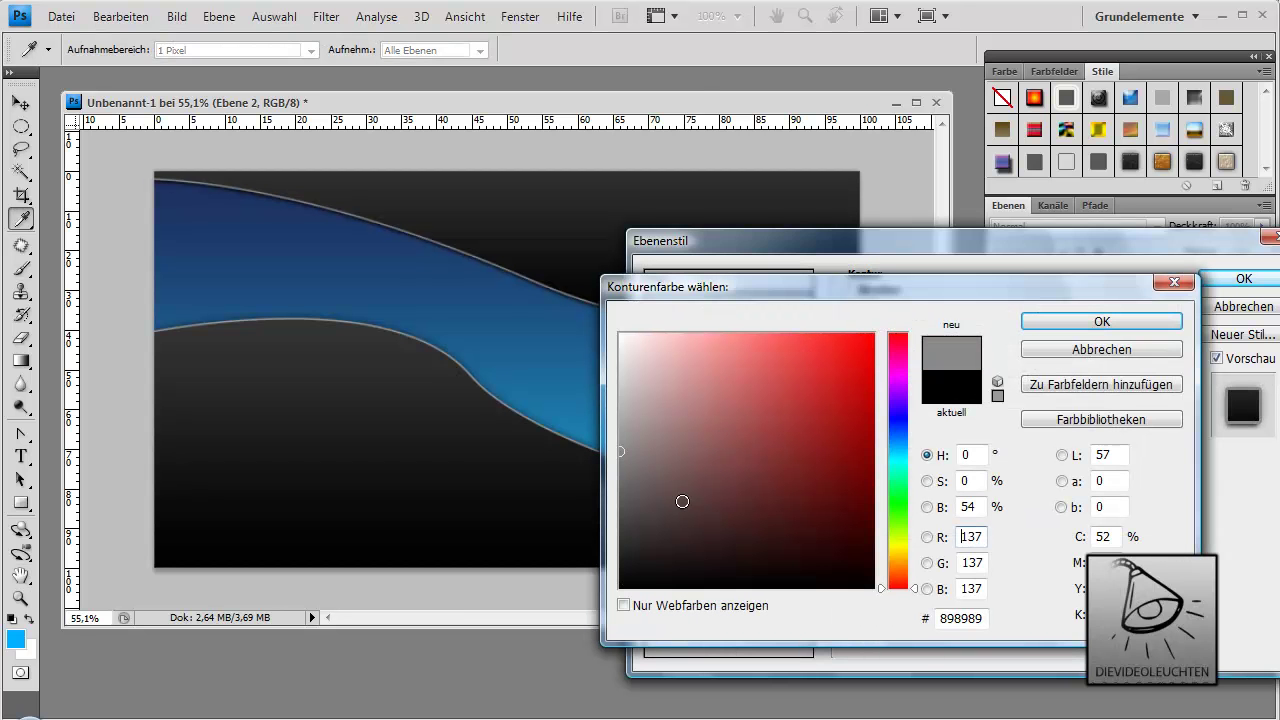
key("Return")
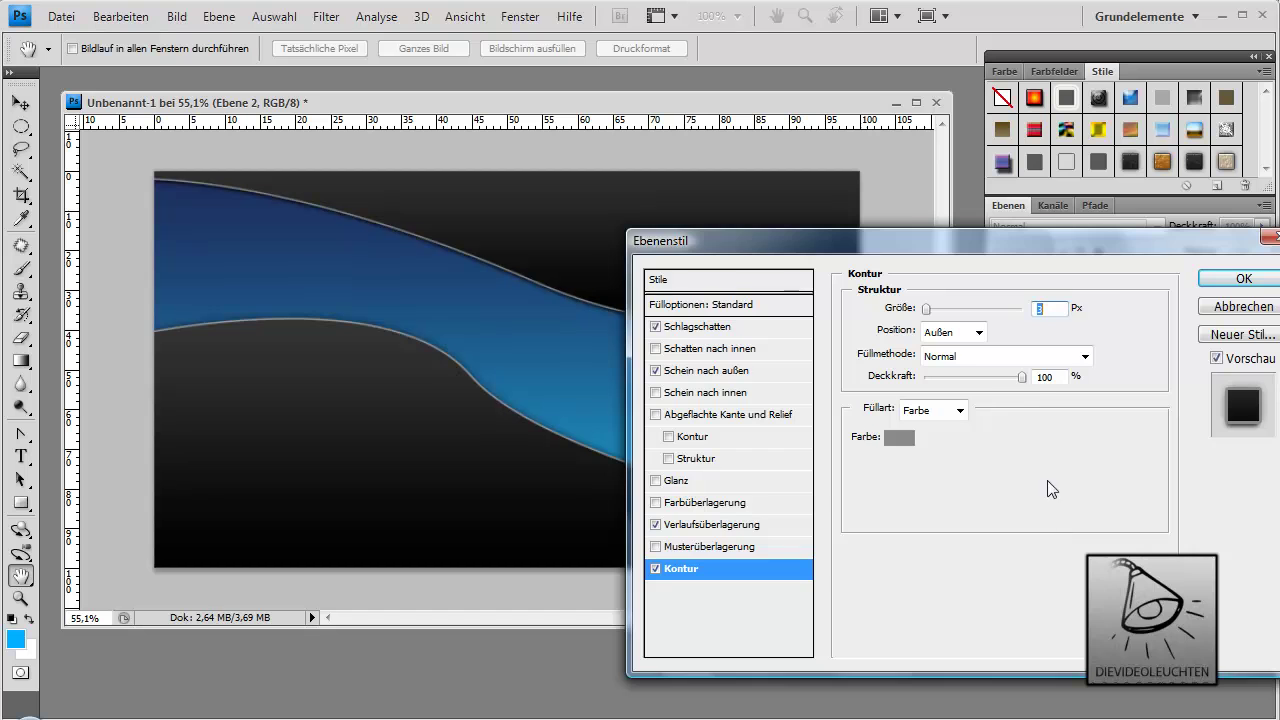
key("Return")
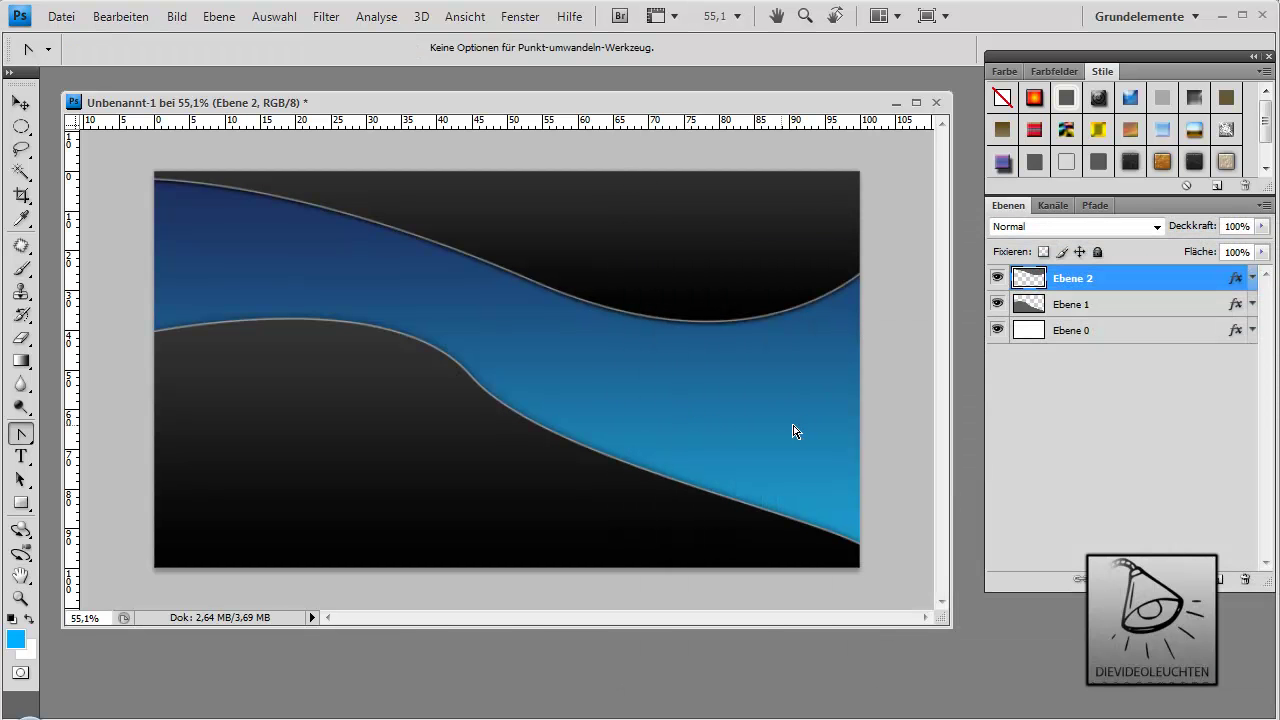
Create a new empty layer above Ebene 0, undoing a stray duplicate first.
left_click_drag(602, 101, 615, 121)
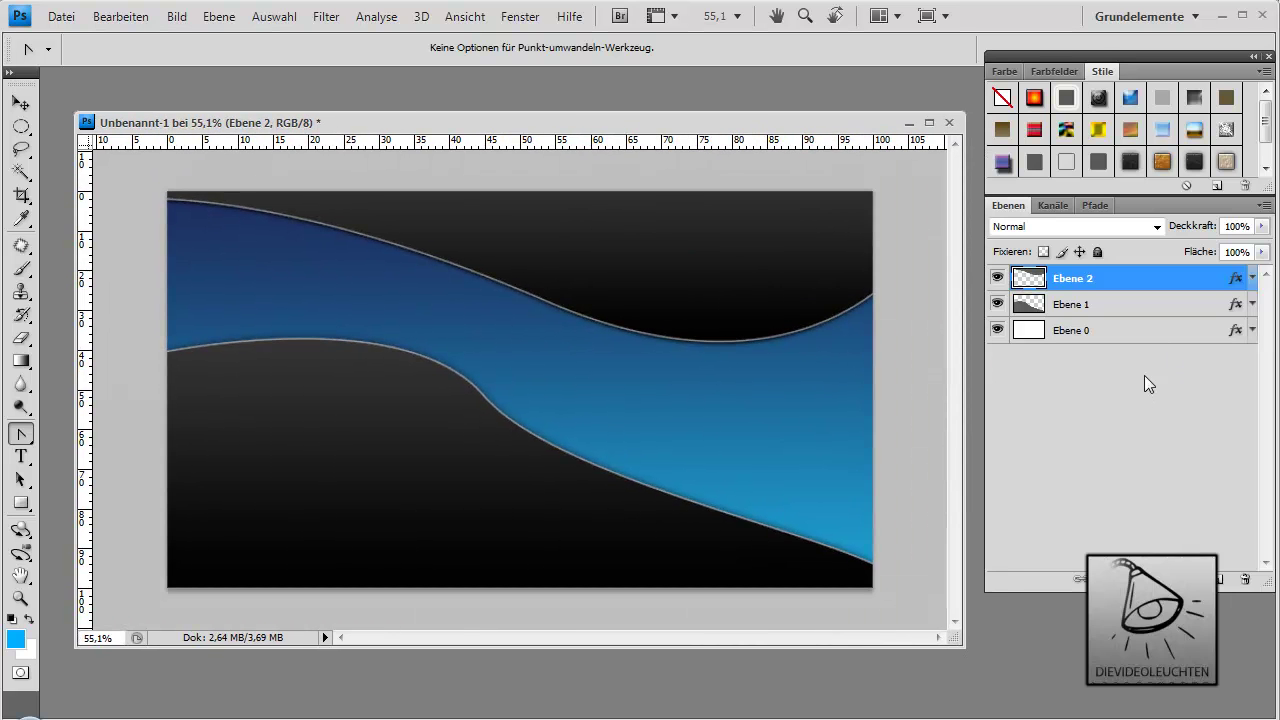
left_click(1090, 334)
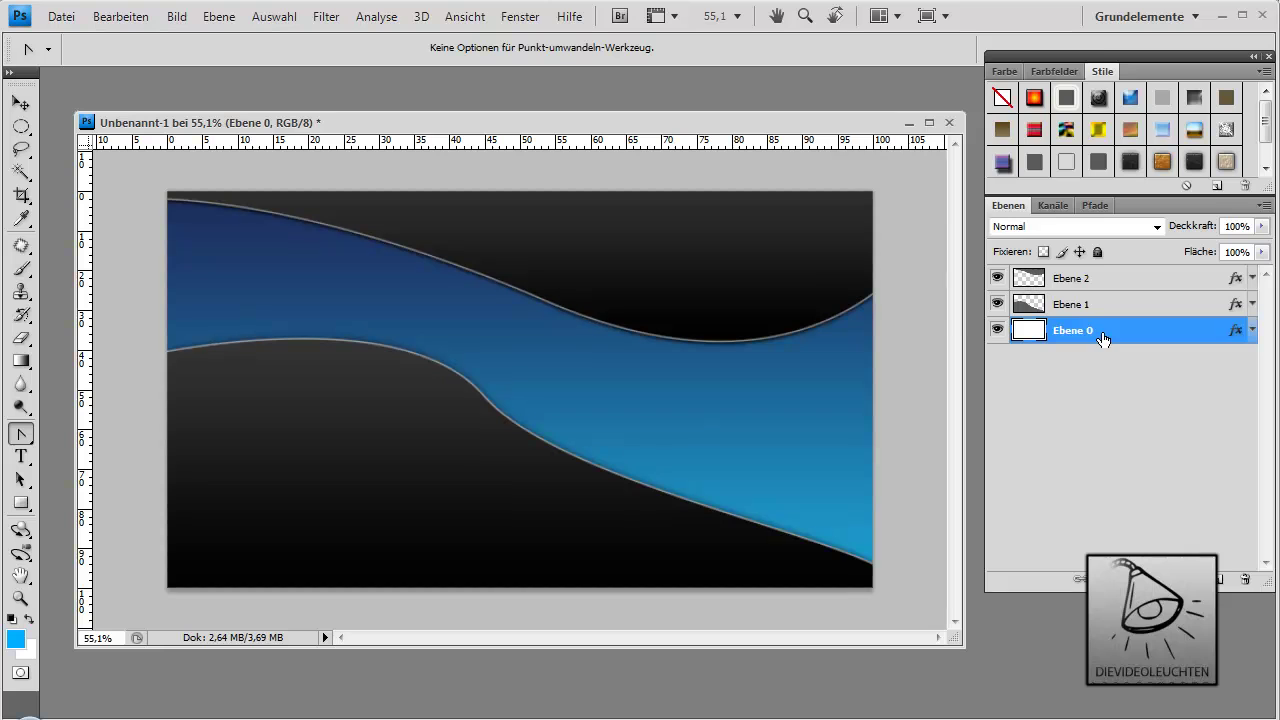
right_click(1104, 338)
left_click(921, 35)
key("Return")
key("ctrl+z")
left_click(1220, 579)
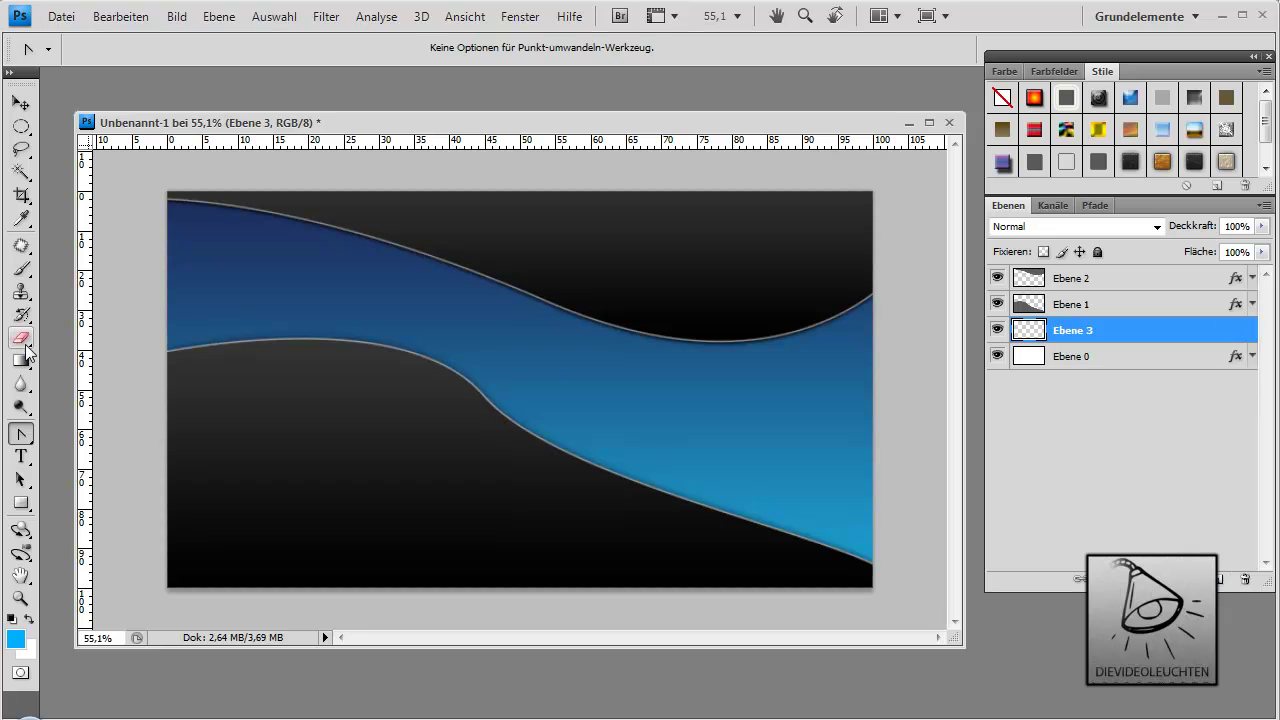
Fill the band with flat bright blue using the Paint Bucket.
left_click(21, 361)
left_click(65, 378)
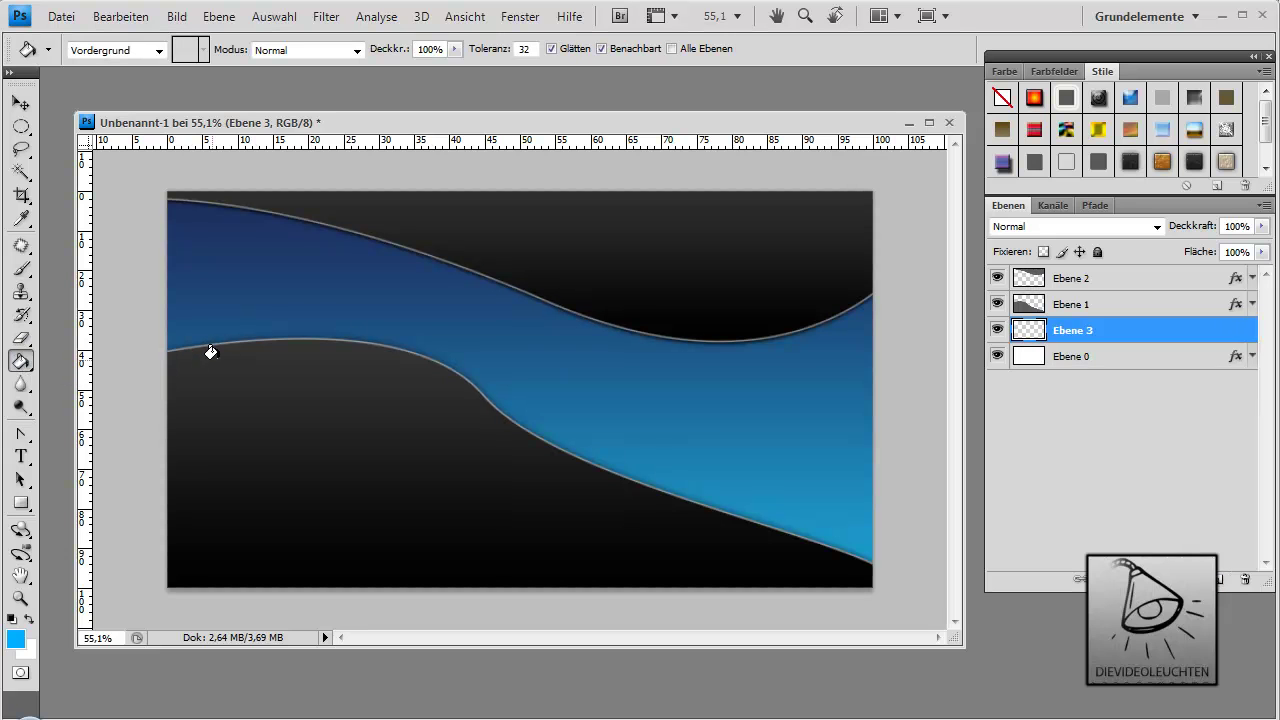
left_click(297, 272)
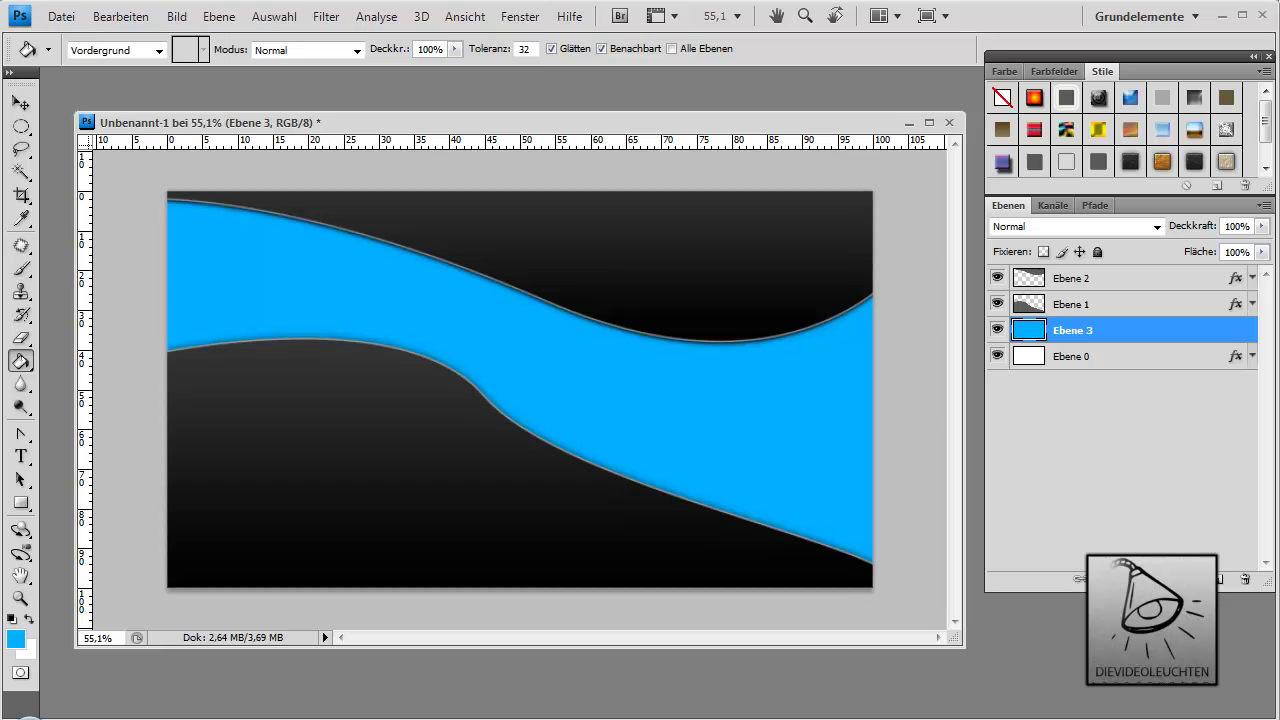
left_click(326, 16)
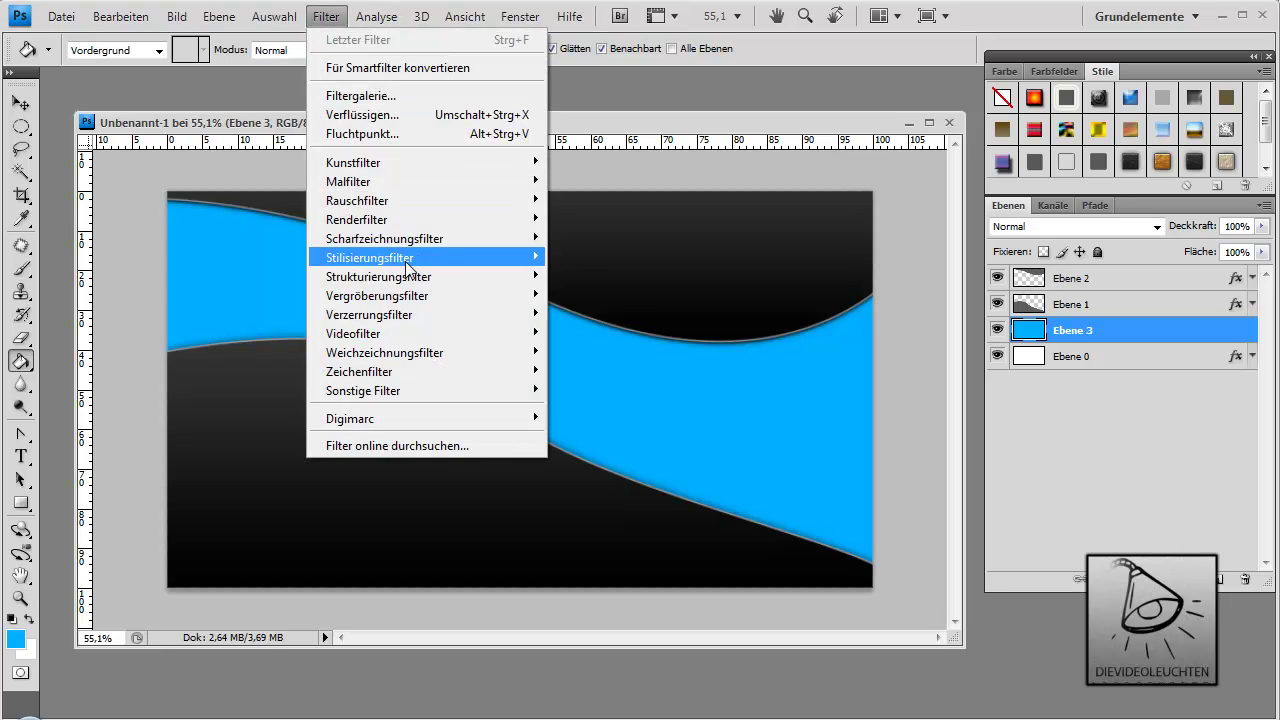
Apply Add Noise set to Monochromatic at about 51.85% strength.
mouse_move(357, 200)
left_click(587, 244)
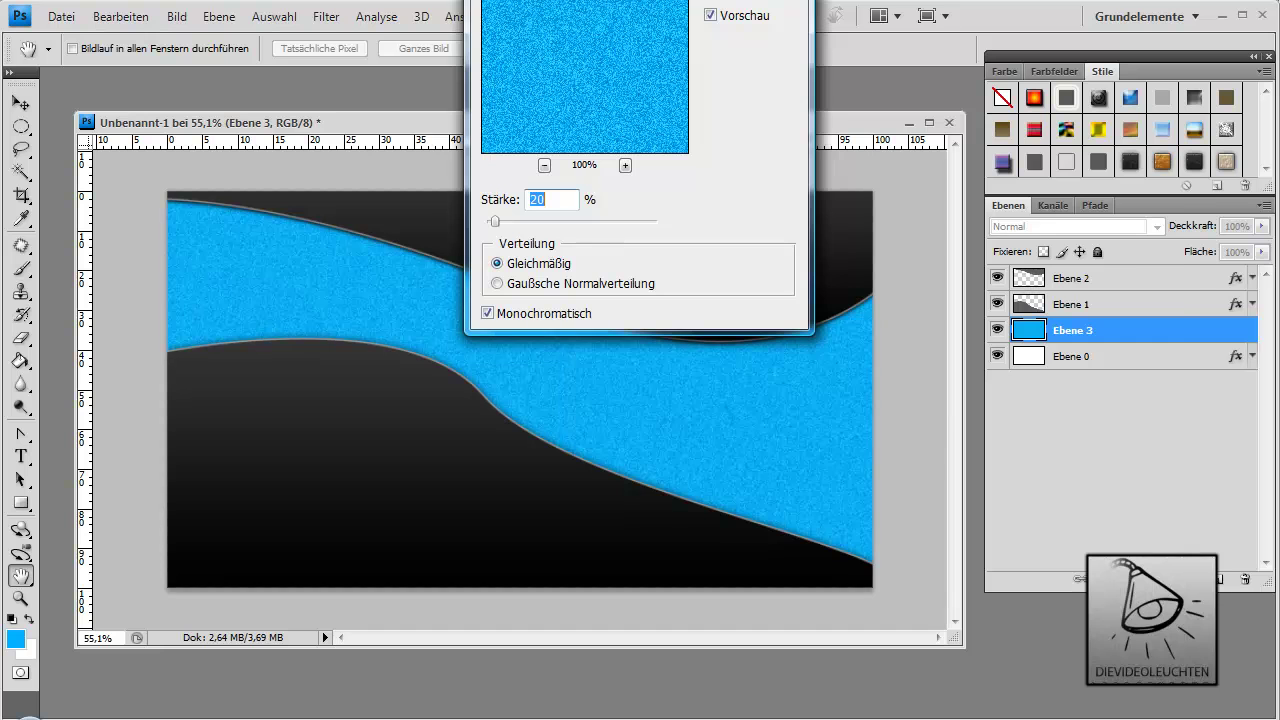
left_click_drag(967, 162, 758, 80)
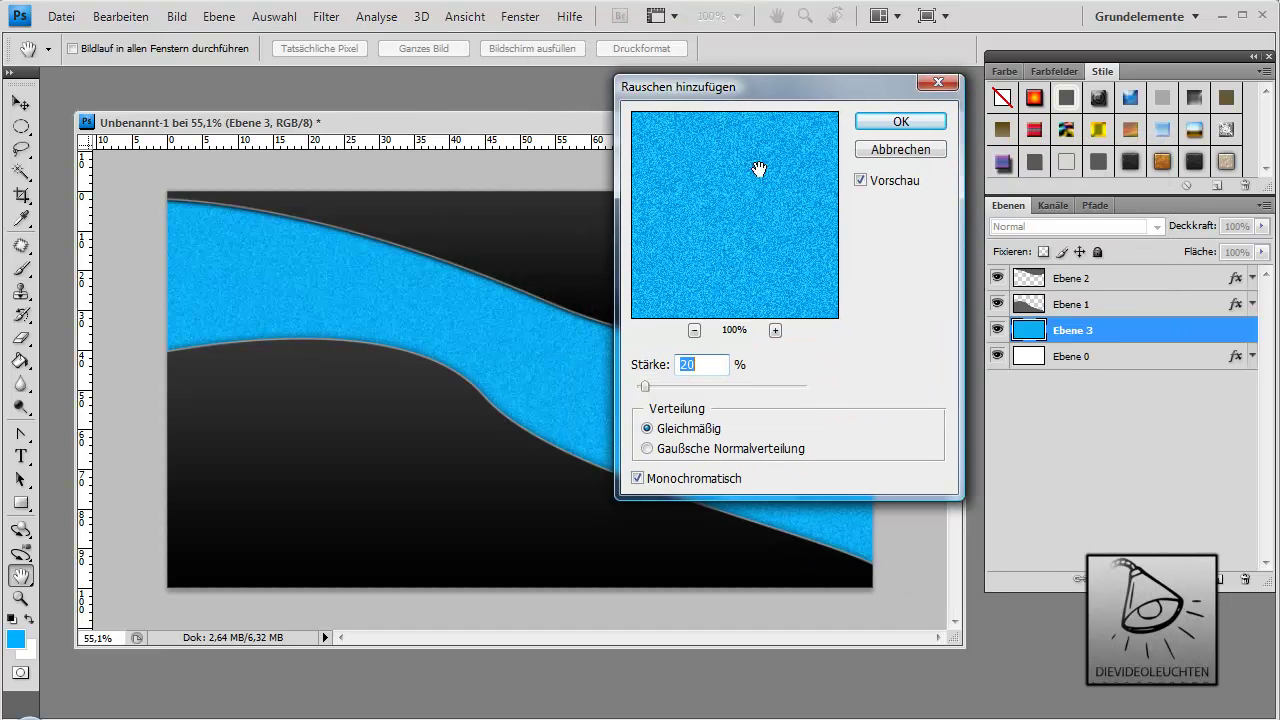
left_click(637, 478)
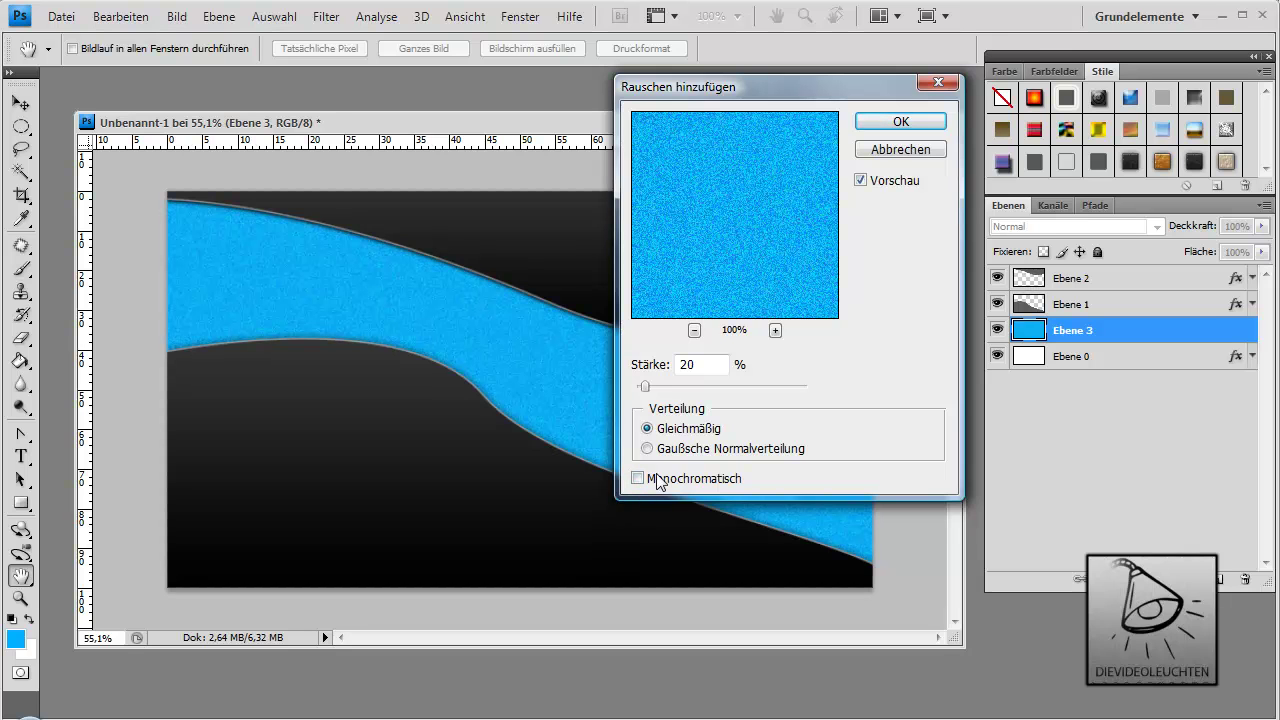
left_click(638, 479)
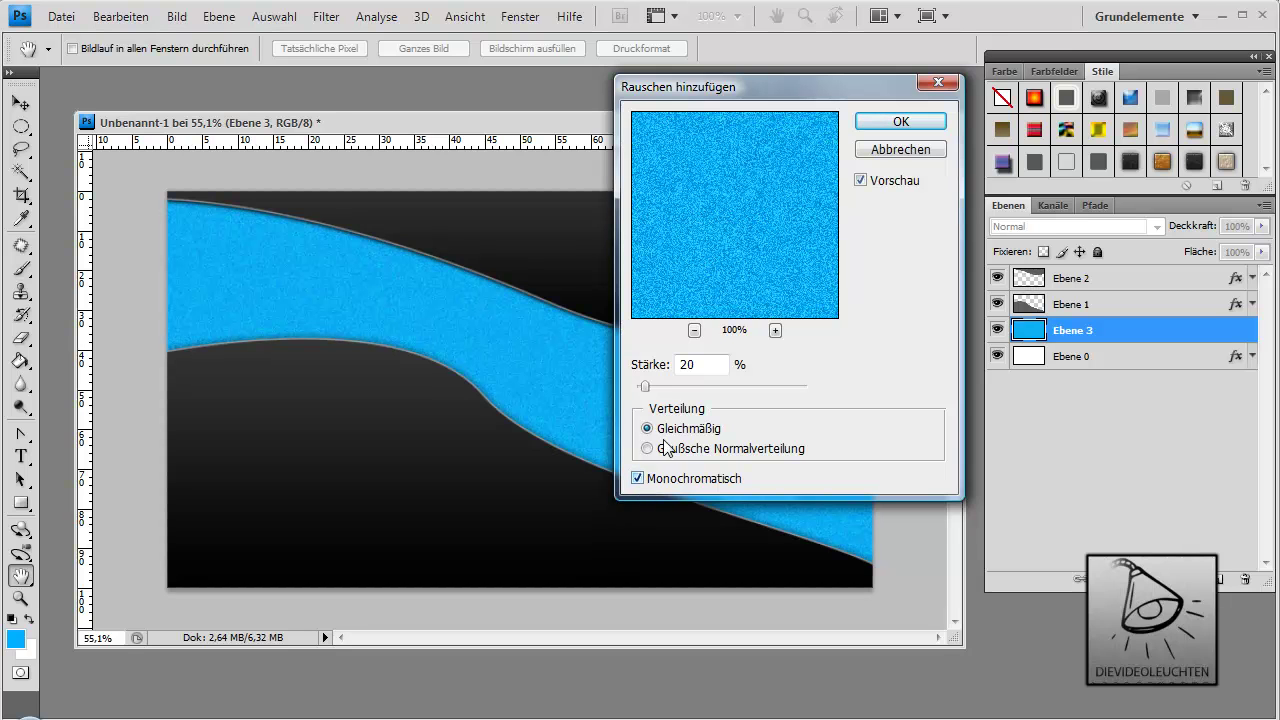
left_click_drag(650, 388, 659, 383)
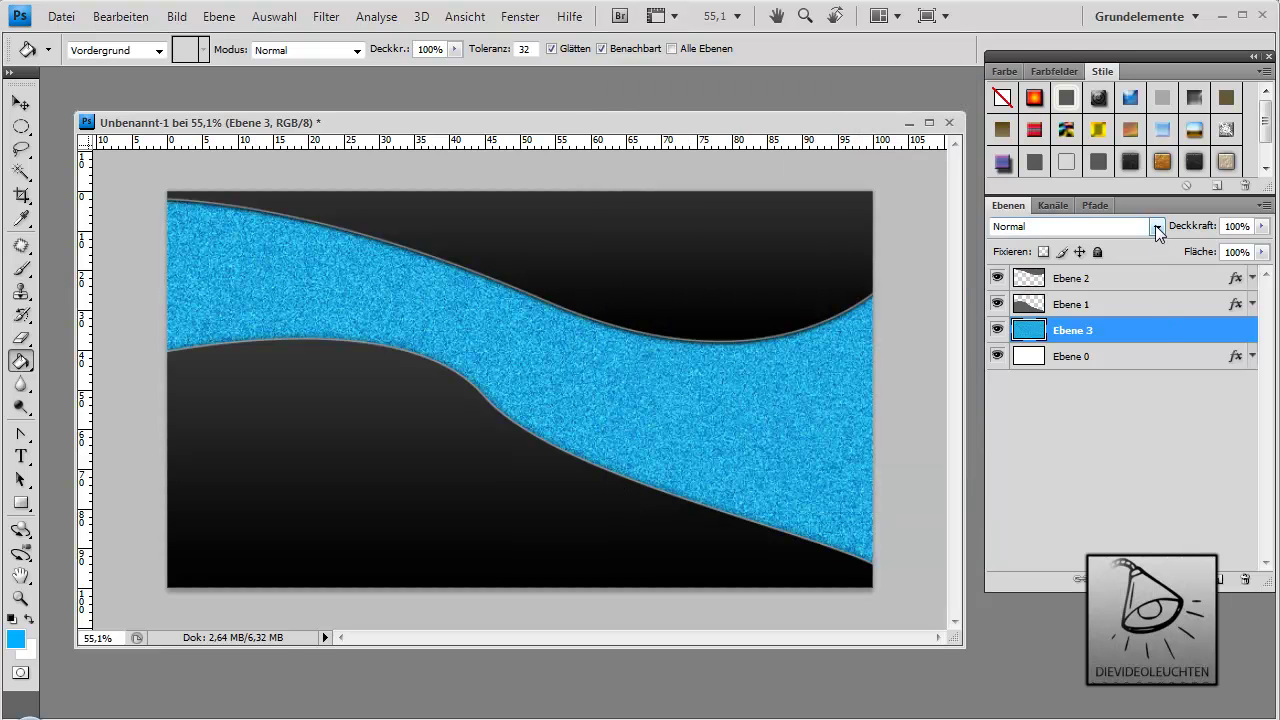
Set Ebene 3 to Ineinanderkopieren blend mode at about 39% opacity.
left_click(1157, 228)
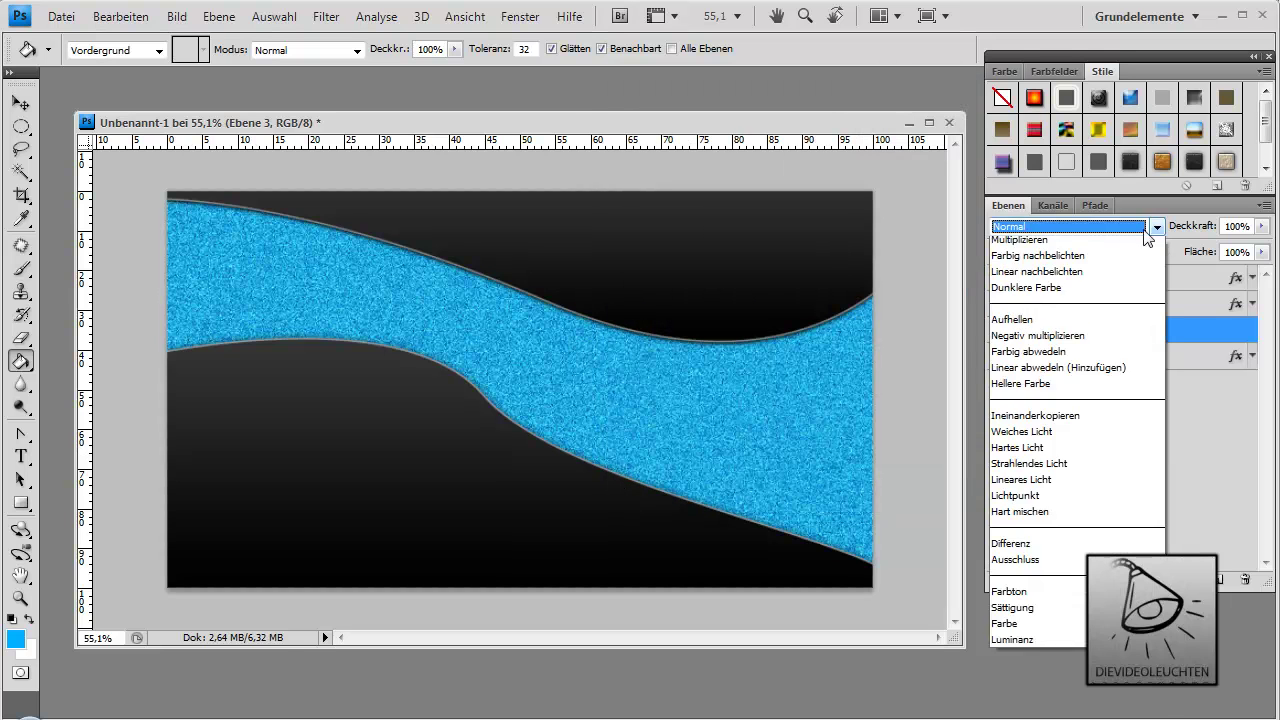
left_click(1052, 488)
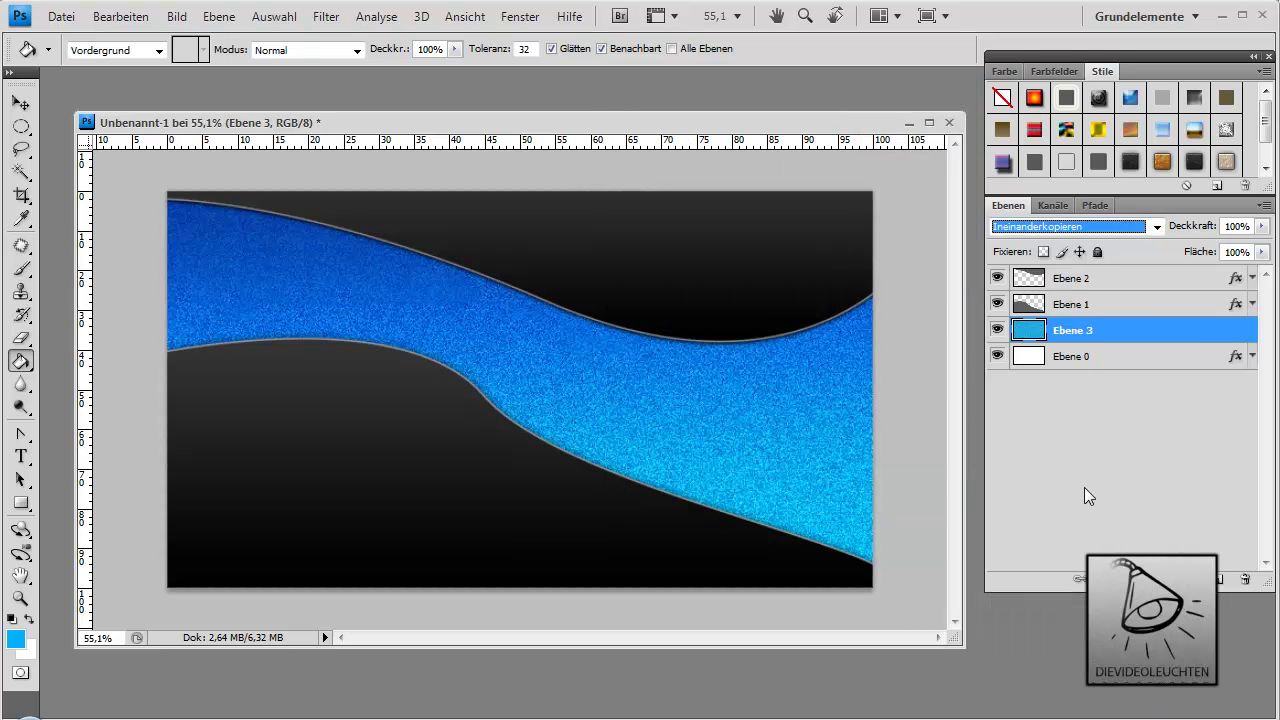
left_click_drag(1192, 232, 1131, 232)
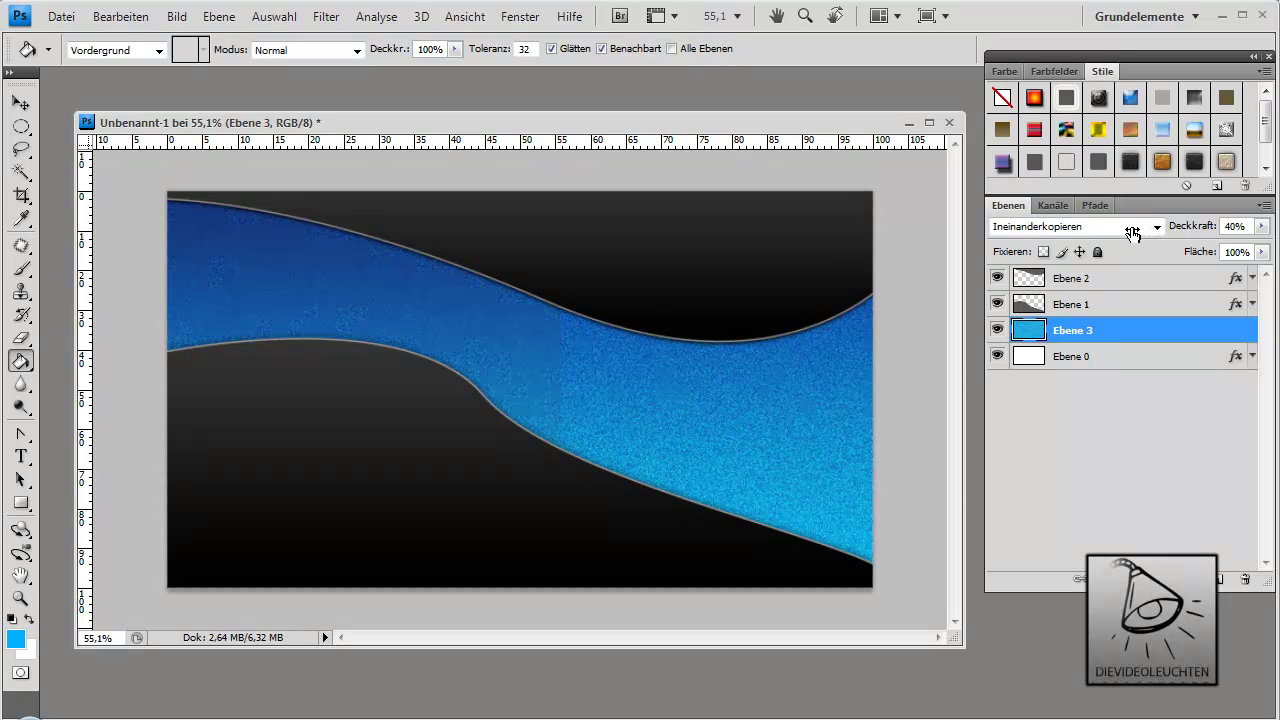
Duplicate Ebene 3 and move the copy to the top of the stack.
right_click(1143, 332)
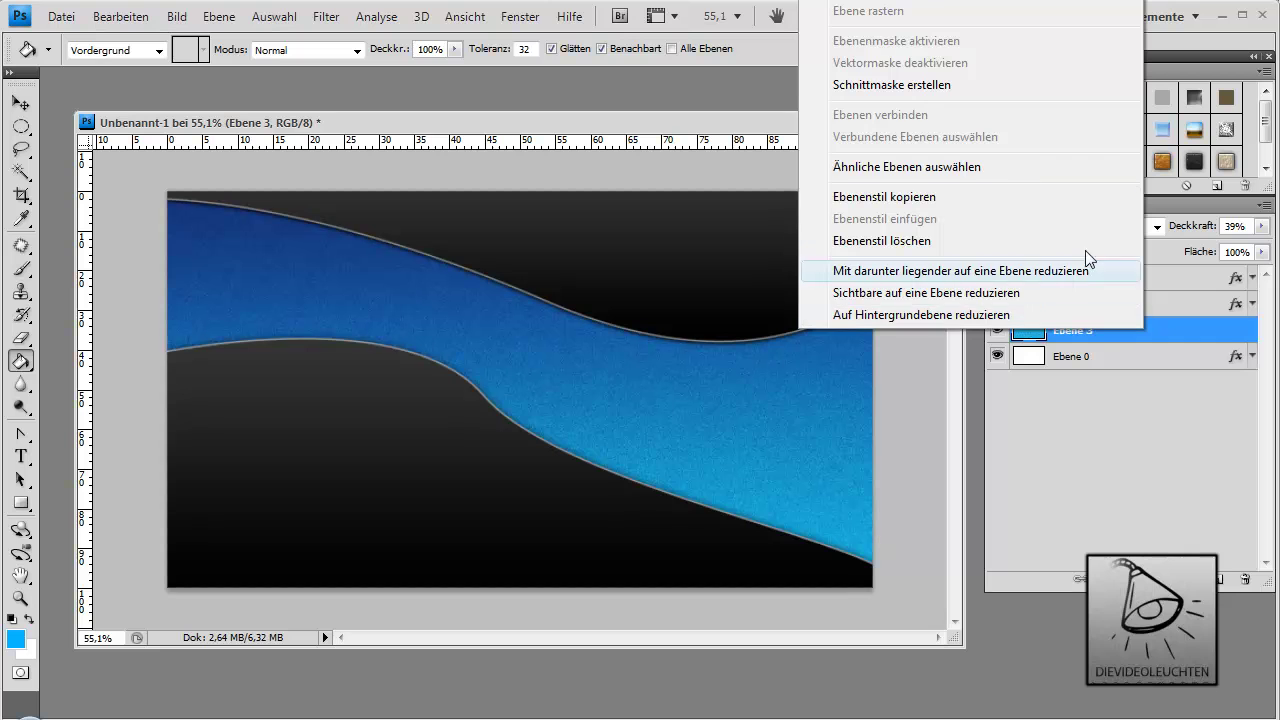
left_click(900, 3)
key("Return")
left_click_drag(1130, 338, 1121, 276)
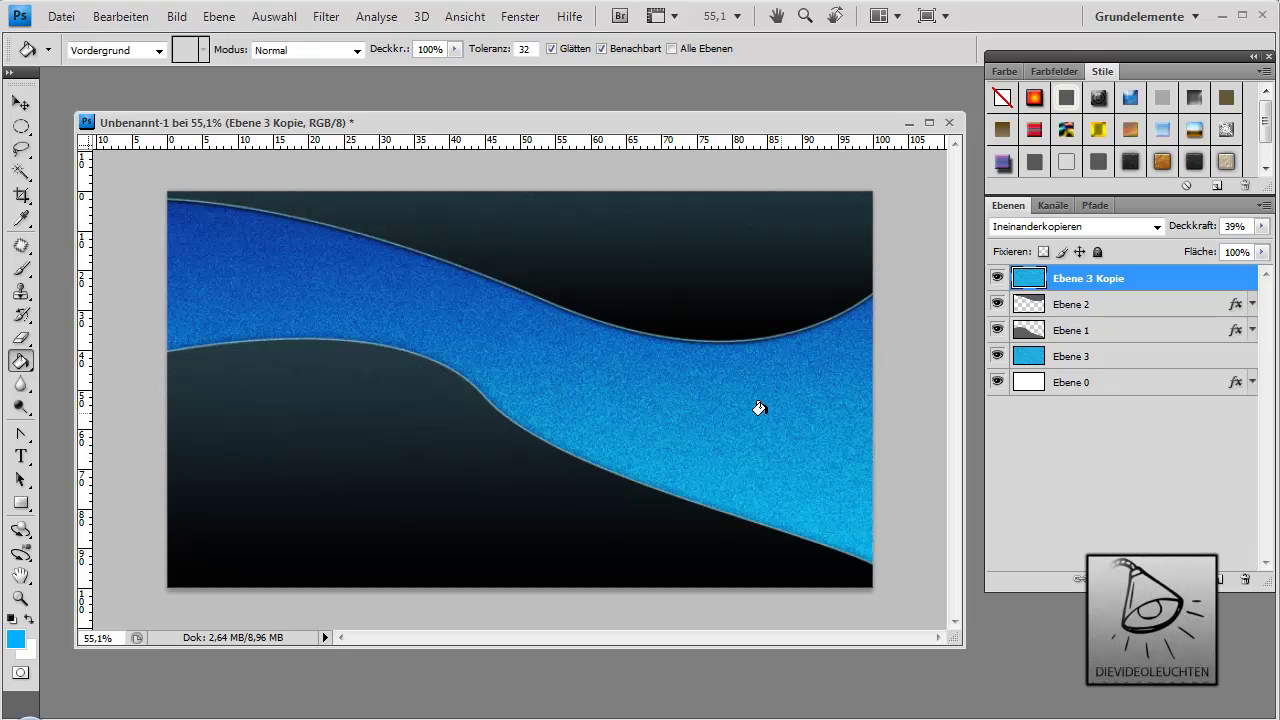
Zoom to 100% and pan around to inspect the noise texture, then zoom back out.
scroll(450, 438, "up", 1)
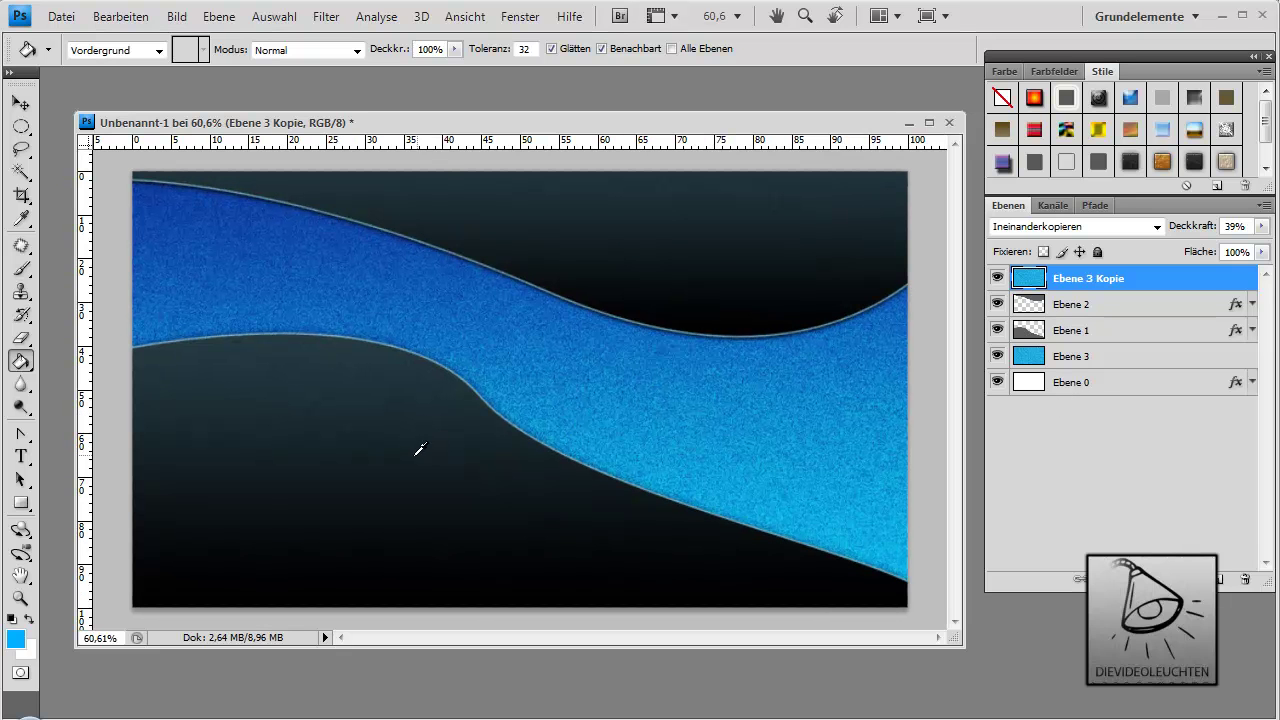
left_click(125, 640)
type("100")
key("Return")
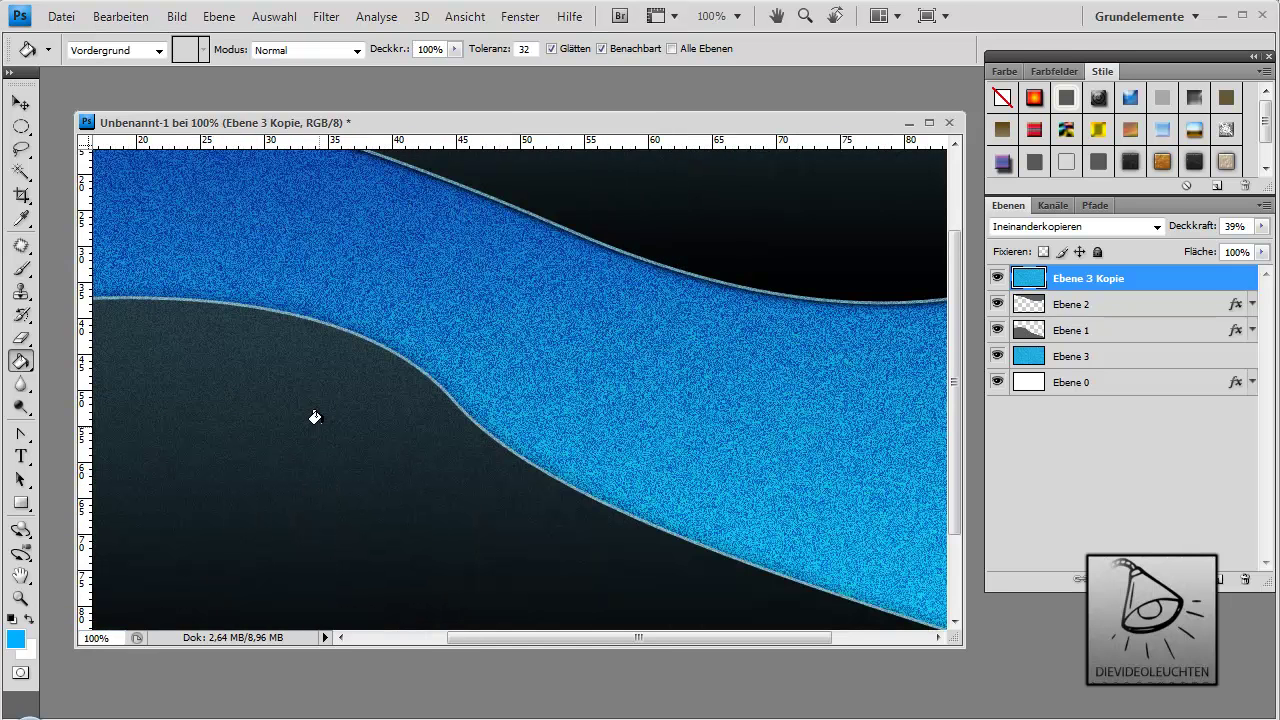
left_click_drag(370, 364, 418, 334)
left_click_drag(328, 382, 417, 331)
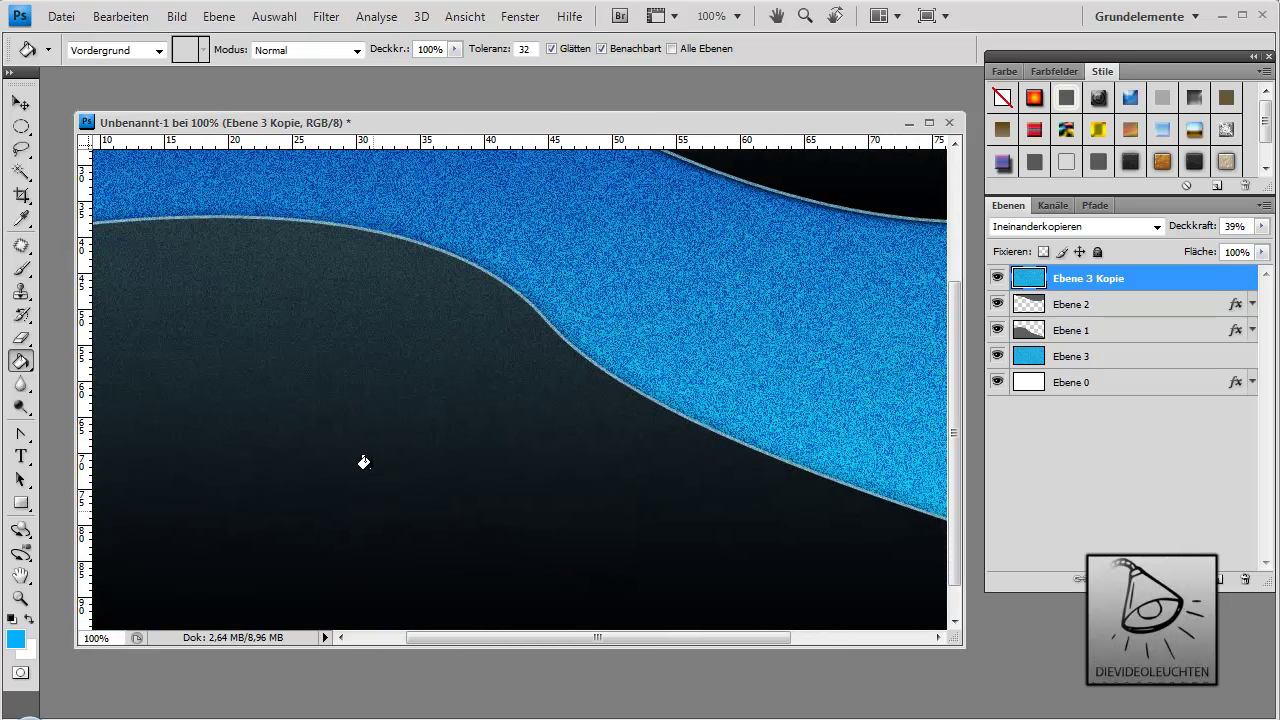
scroll(443, 400, "up", 3)
scroll(508, 403, "down", 1, "alt")
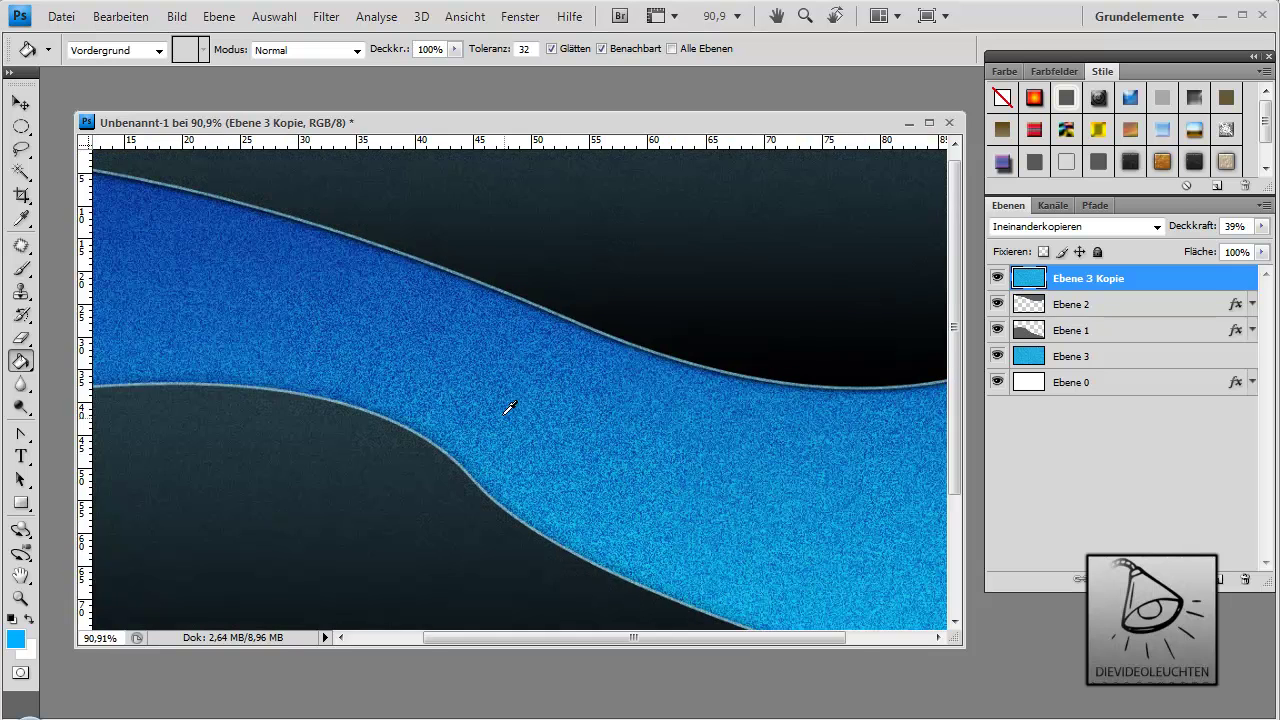
scroll(500, 395, "down", 1, "alt")
scroll(495, 388, "down", 1)
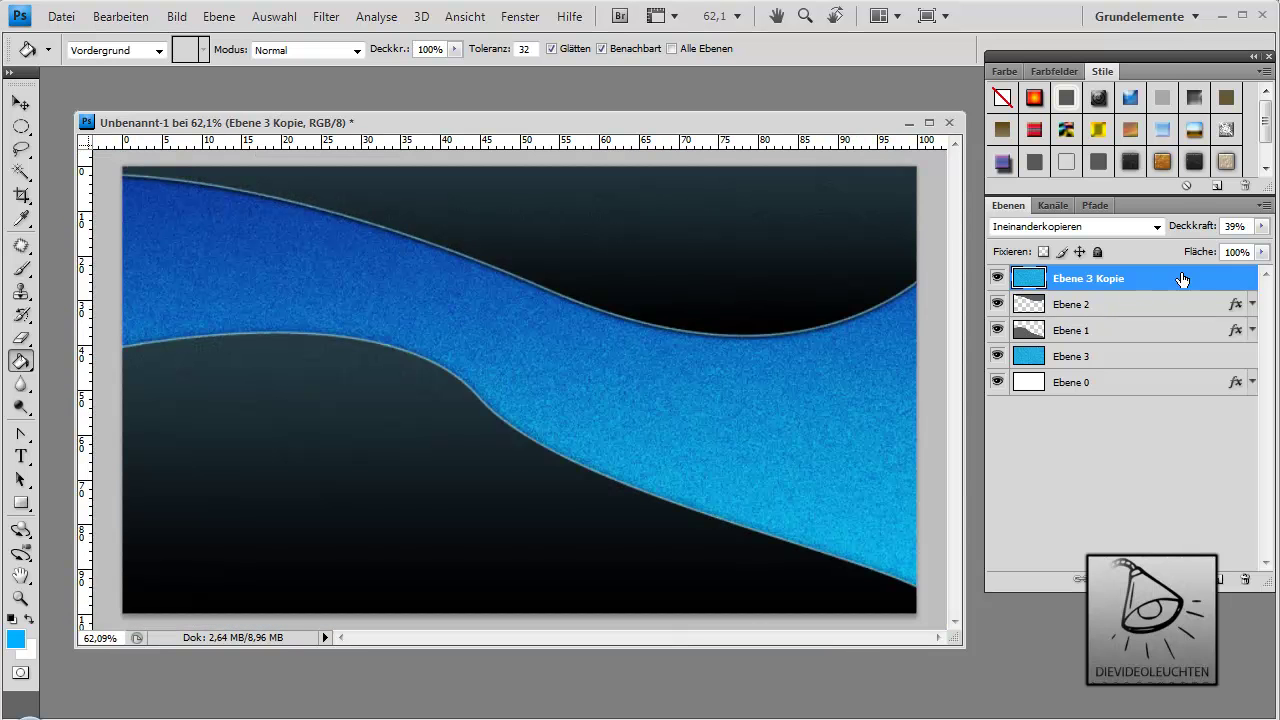
Delete the Ebene 3 Kopie layer and confirm the prompt.
right_click(1182, 279)
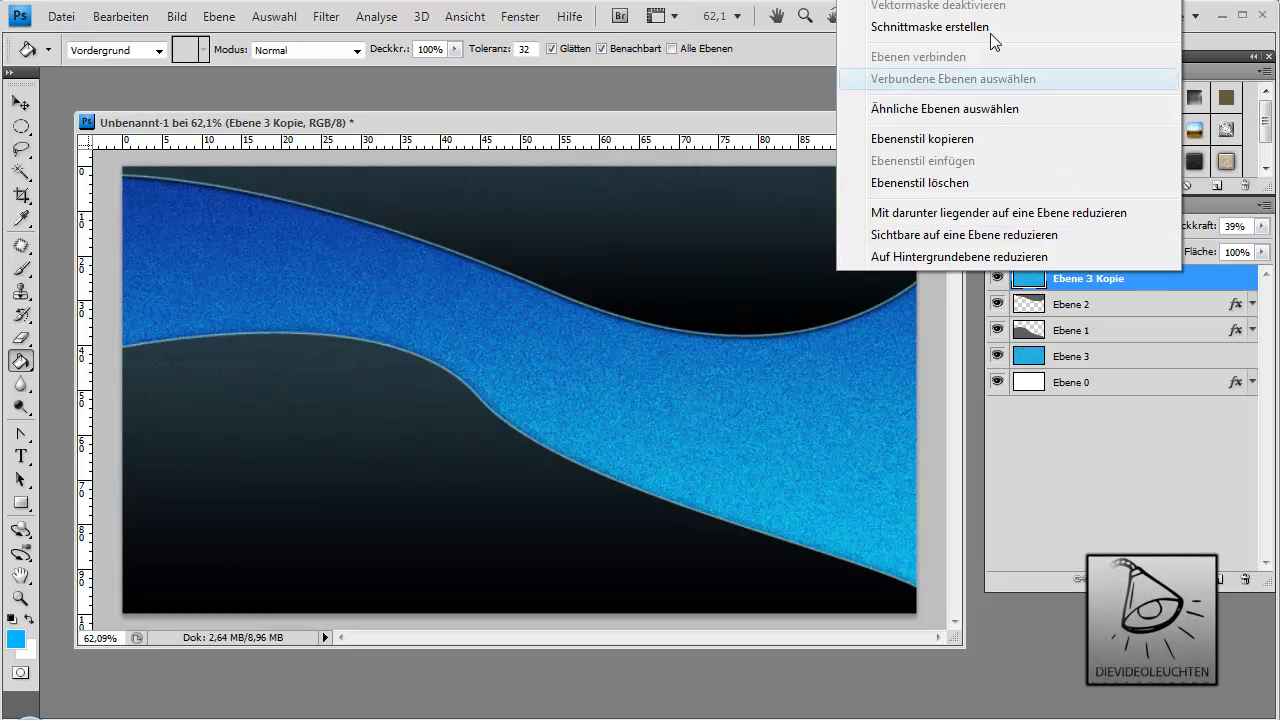
left_click(930, 1)
key("Return")
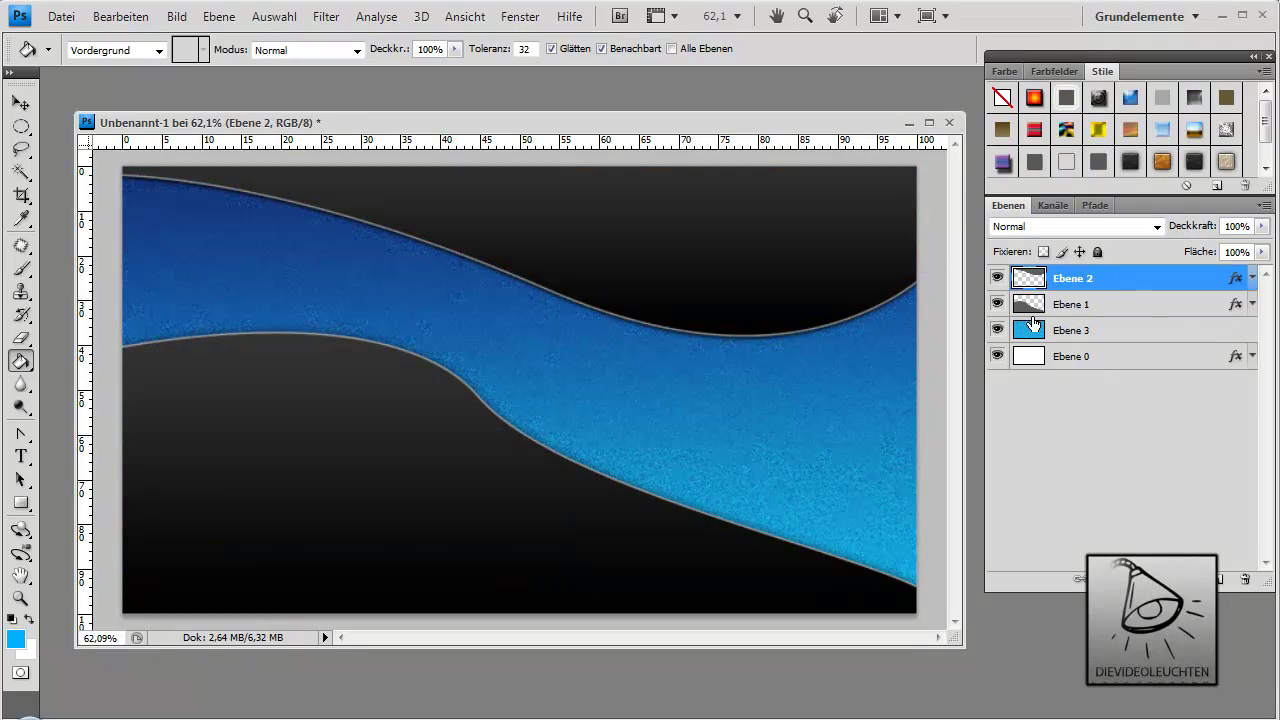
Make two copies of Ebene 2 with Ctrl+J.
right_click(1111, 284)
left_click(1137, 277)
right_click(1130, 284)
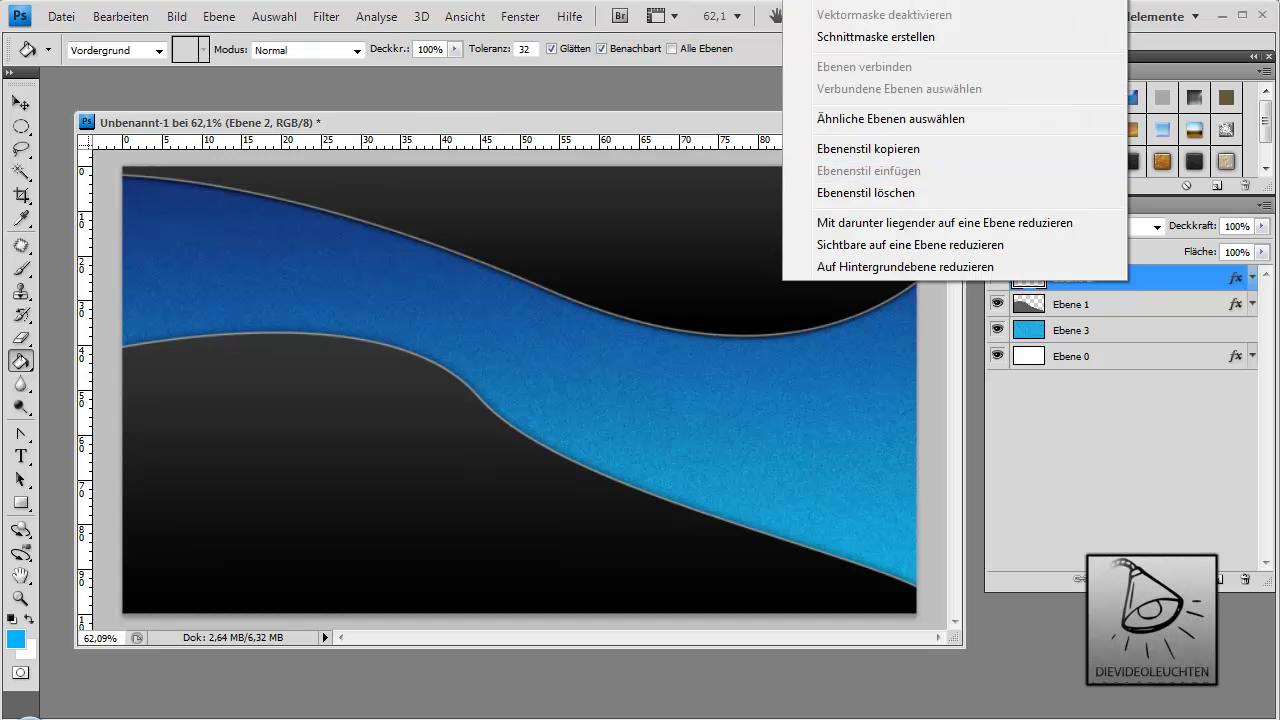
key("ctrl+j")
right_click(1099, 283)
key("Escape")
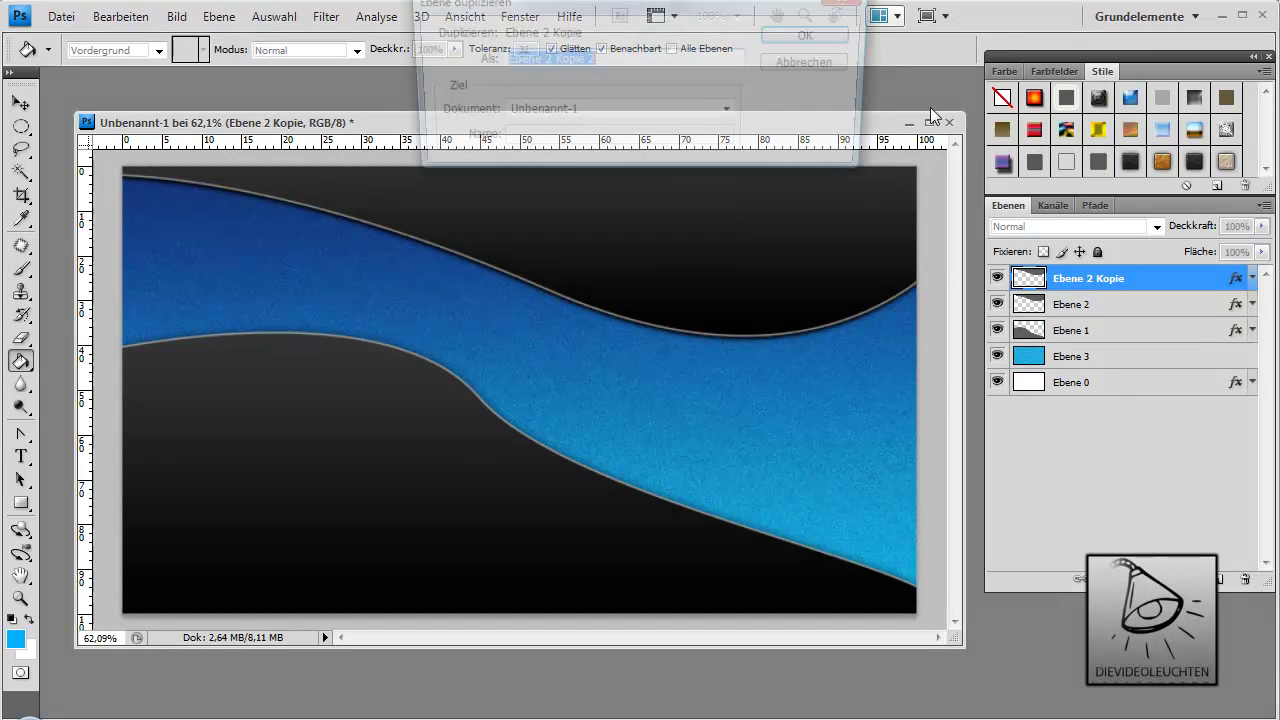
key("ctrl+j")
Merge the two Ebene 2 copies into one layer and fade it to 7% opacity.
left_click(997, 278)
left_click(1100, 311, "shift")
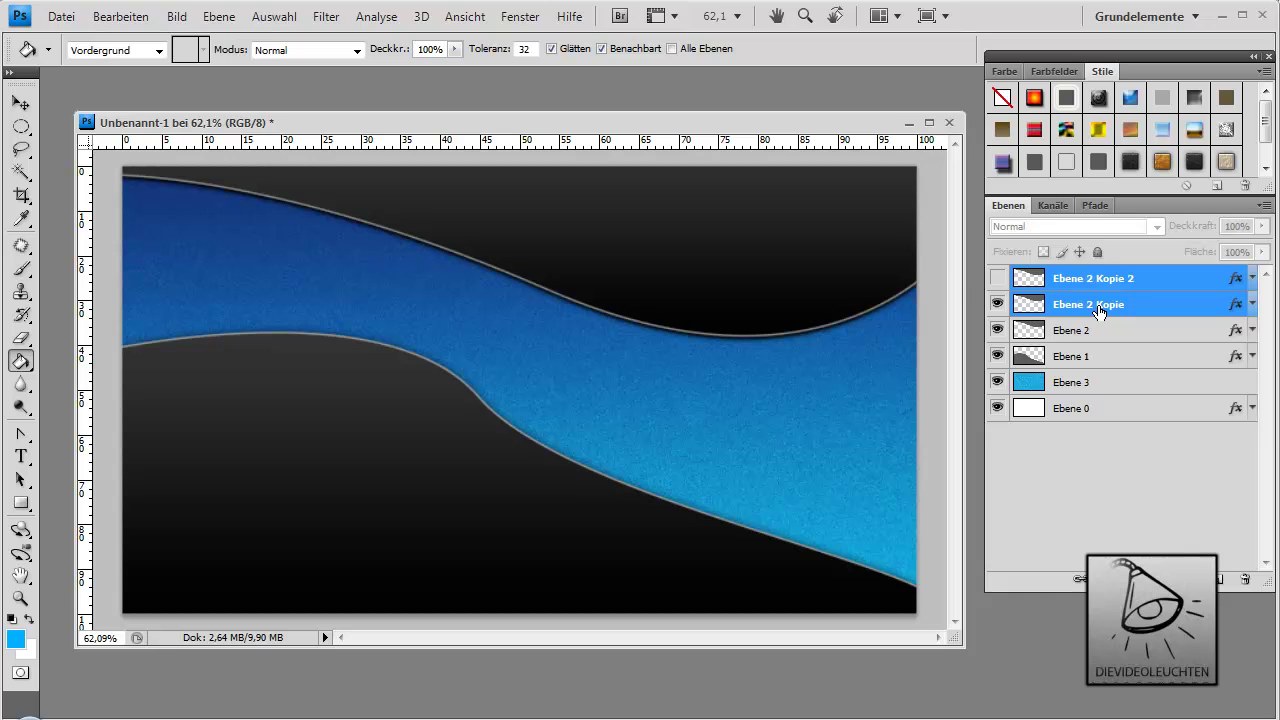
right_click(1100, 311)
left_click(905, 246)
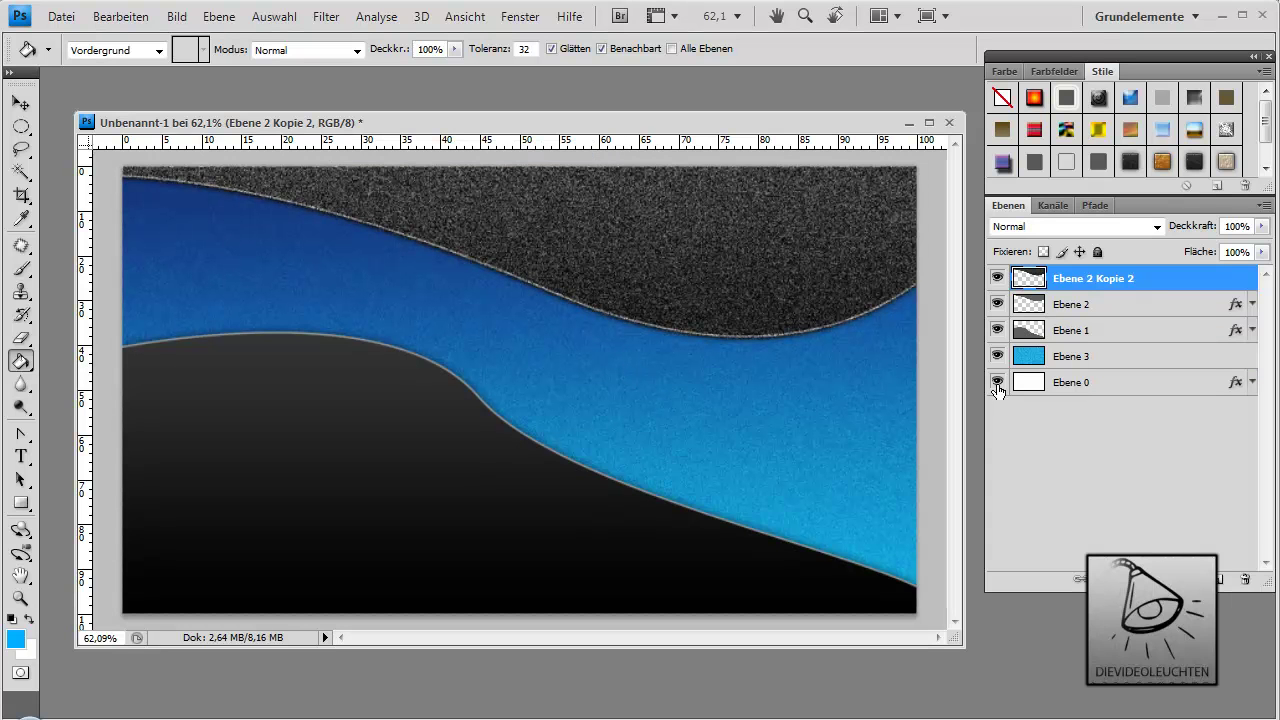
left_click_drag(1197, 232, 1104, 233)
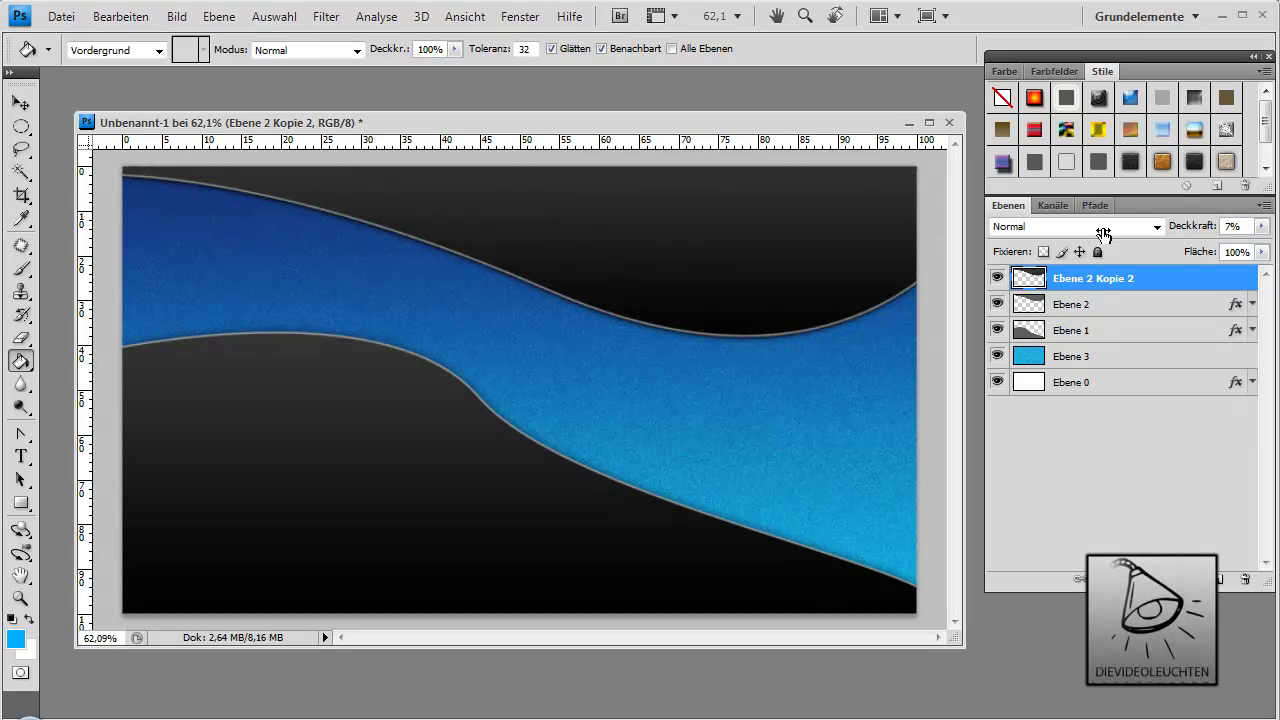
left_click(91, 638)
type("100")
key("Return")
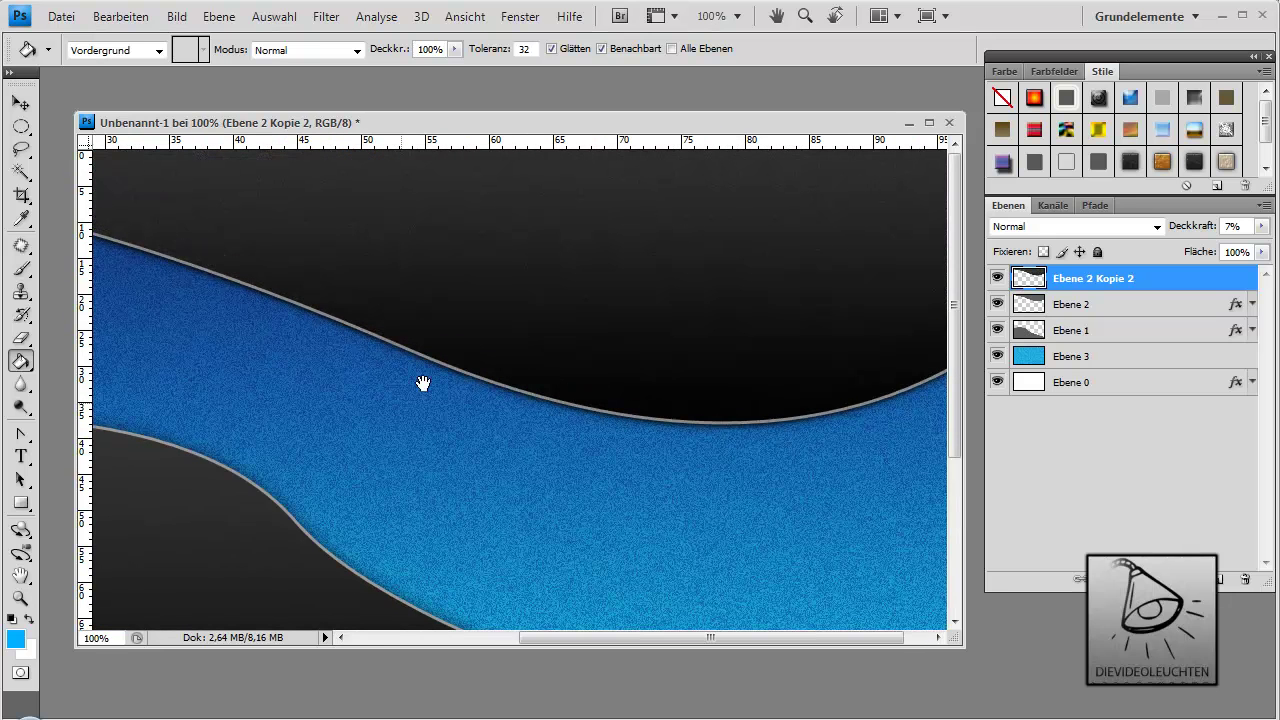
left_click_drag(581, 255, 423, 380)
left_click_drag(371, 451, 494, 486)
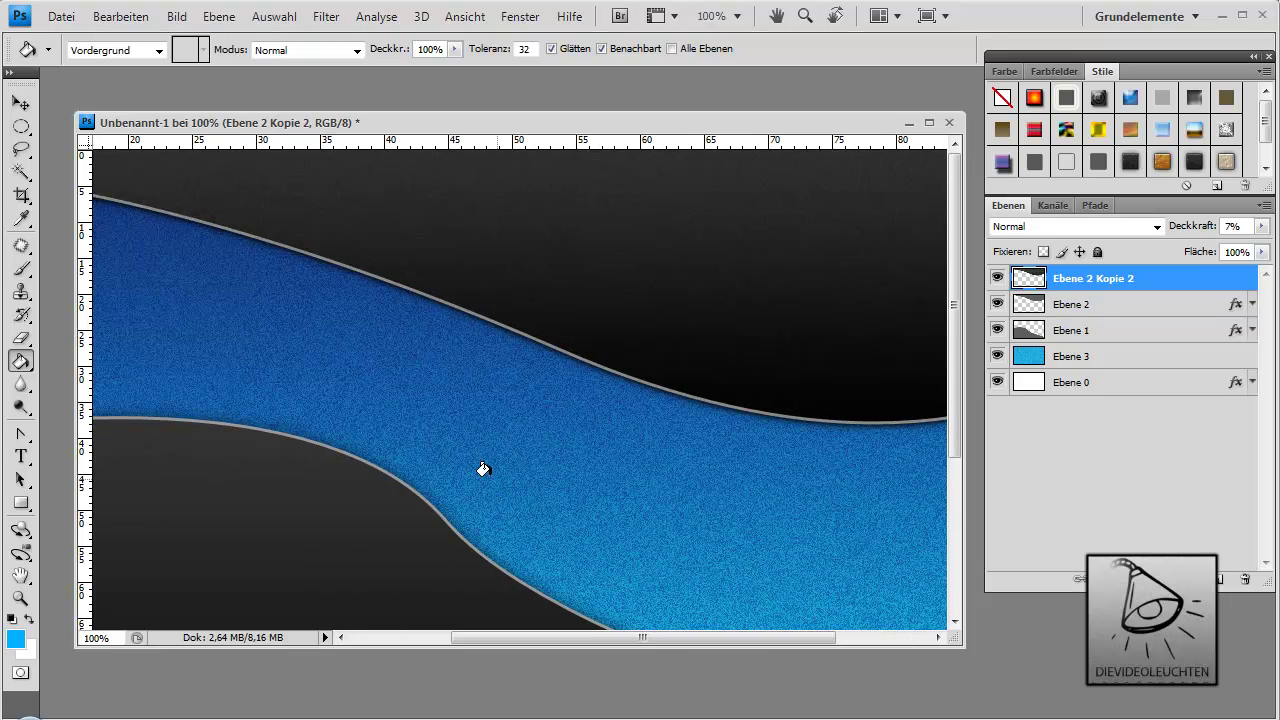
left_click_drag(455, 470, 603, 331)
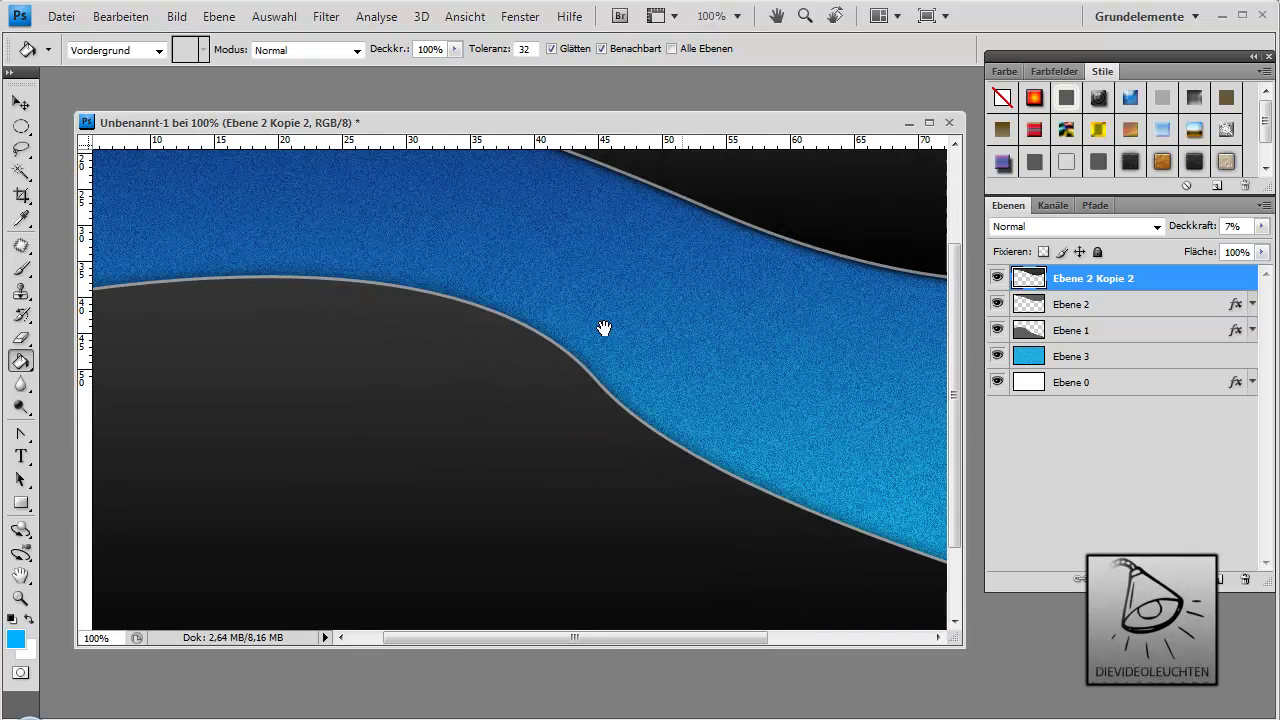
scroll(543, 337, "down", 4)
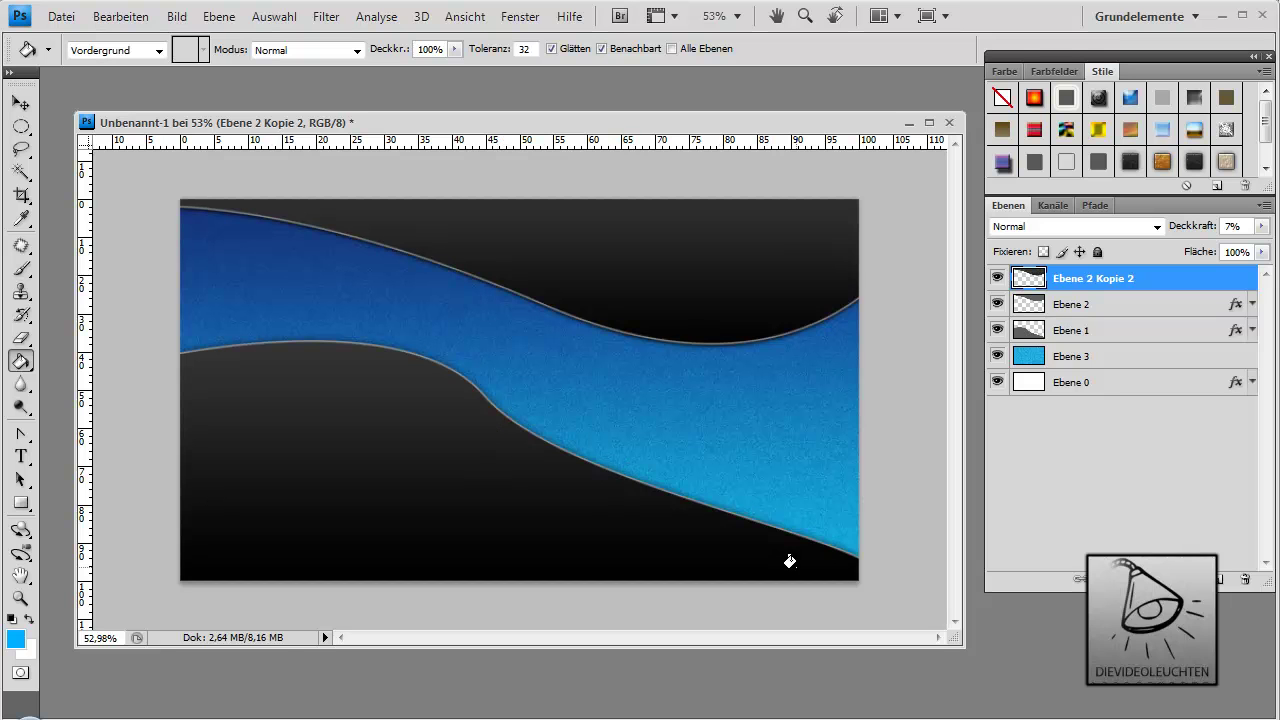
left_click_drag(673, 121, 664, 102)
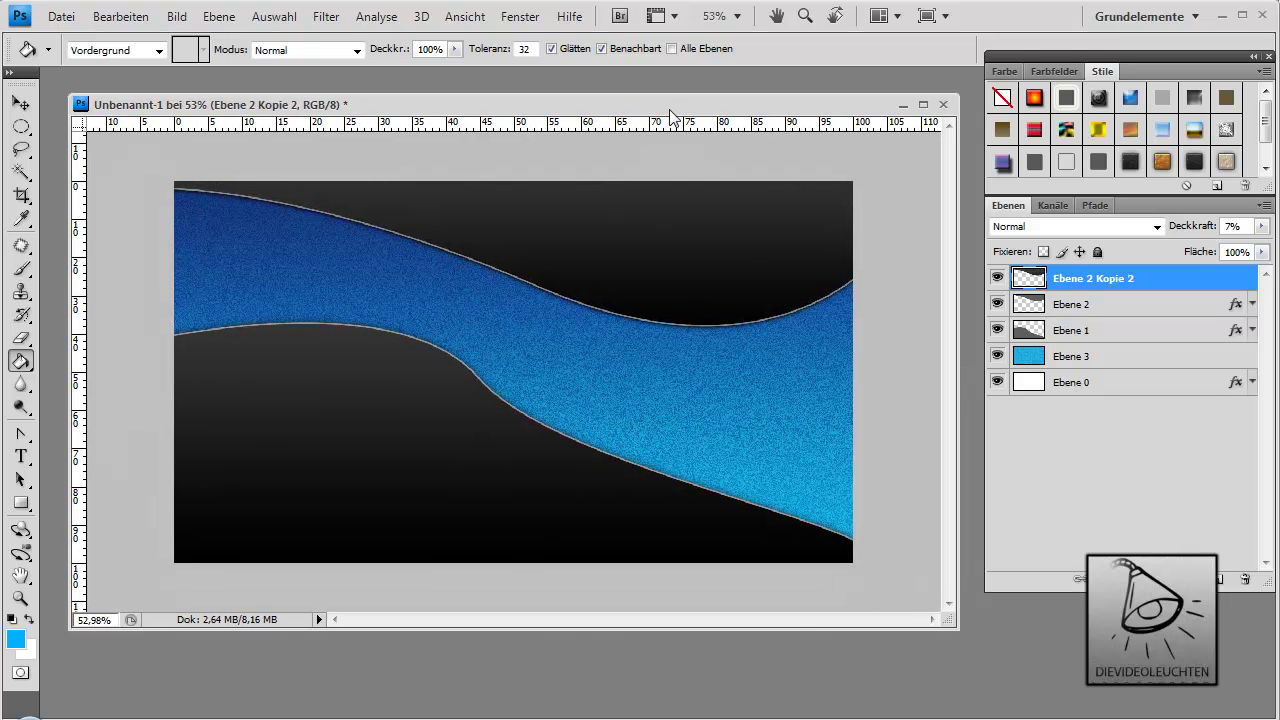